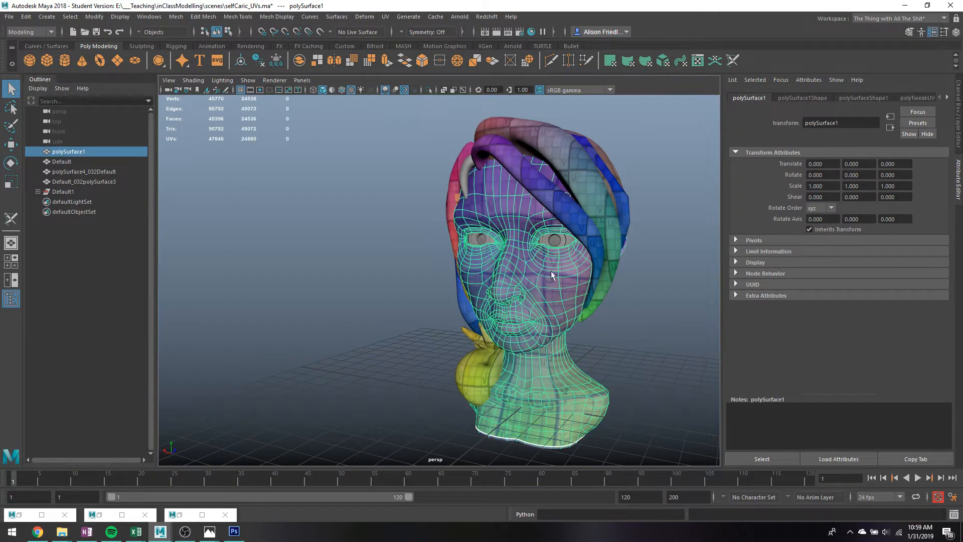
Switch to Chrome and examine the flattened globe image and the textured caricature model on Sketchfab from several angles
click(38, 532)
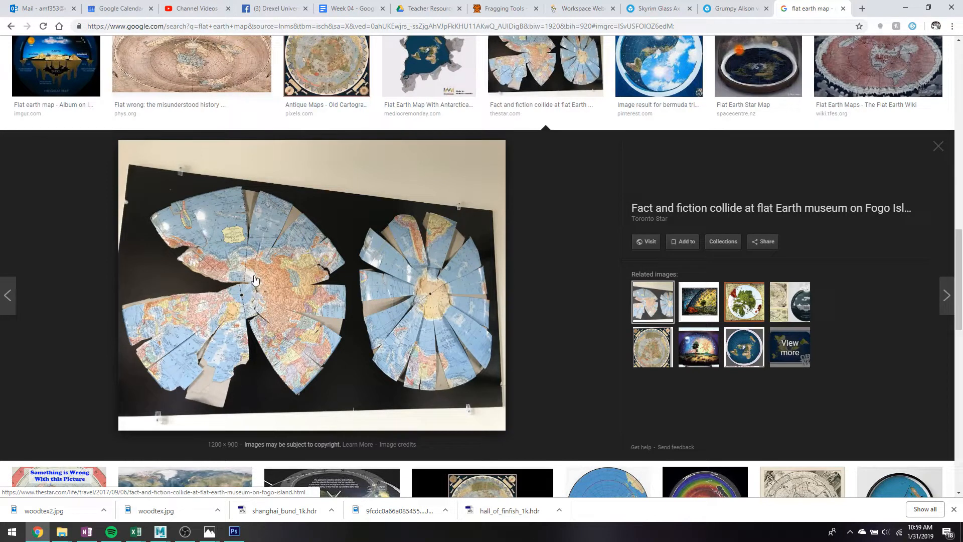
click(744, 9)
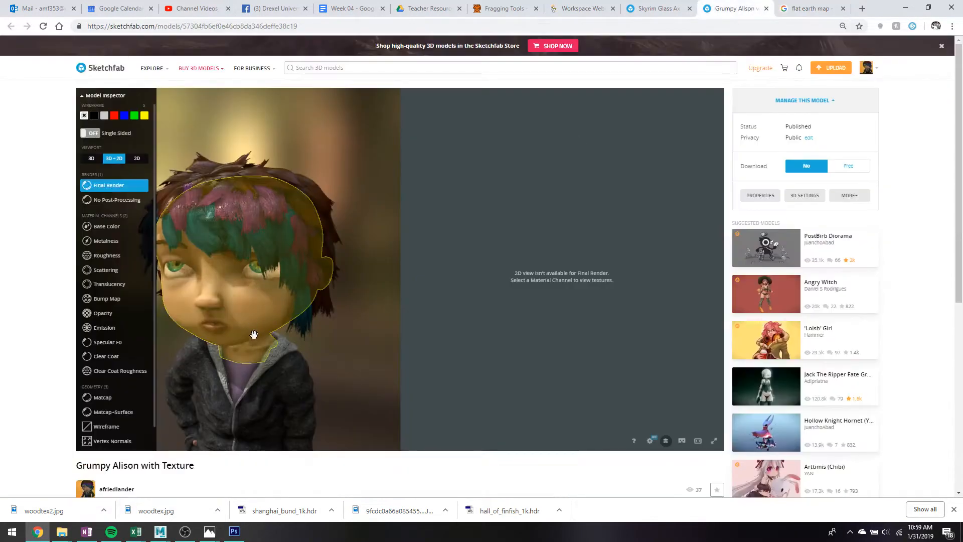
drag(308, 397, 357, 341)
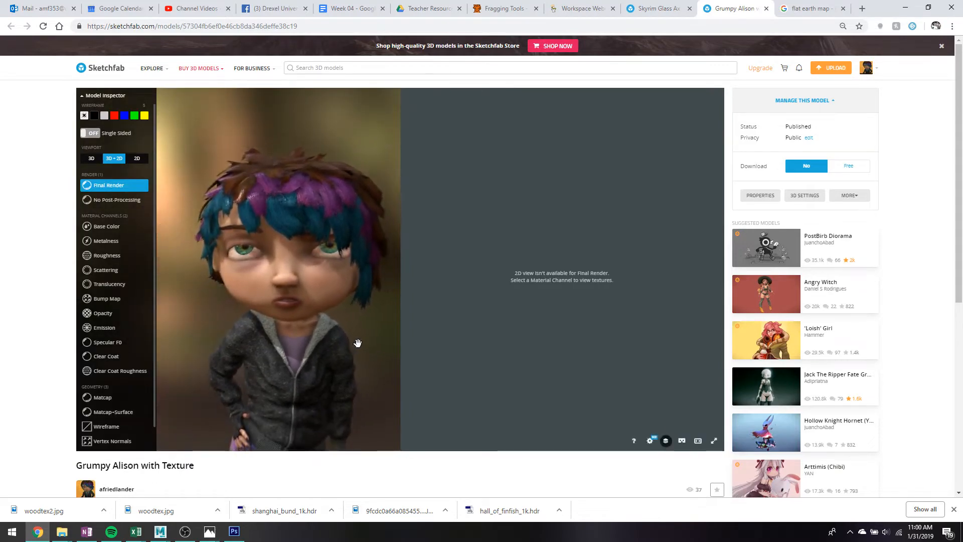
click(926, 494)
drag(213, 329, 236, 277)
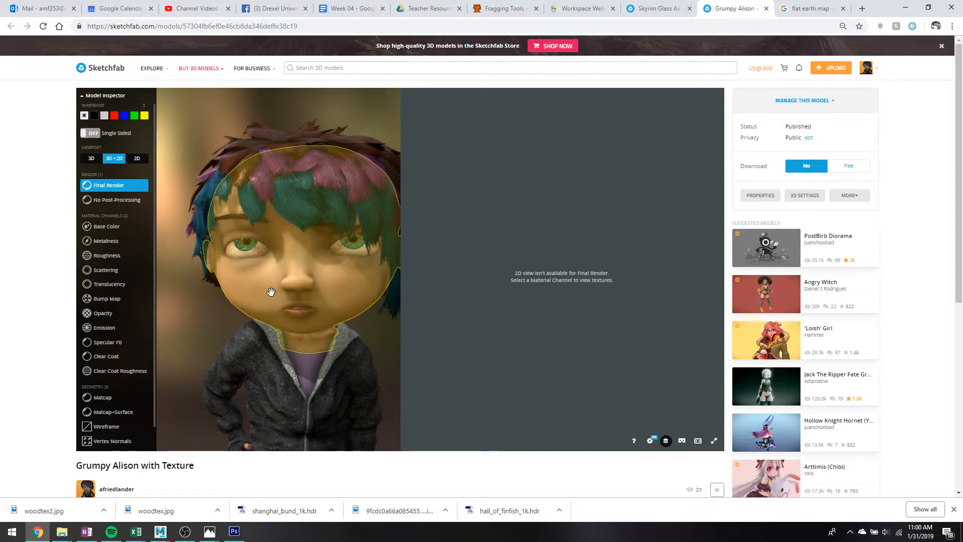
drag(271, 292, 402, 430)
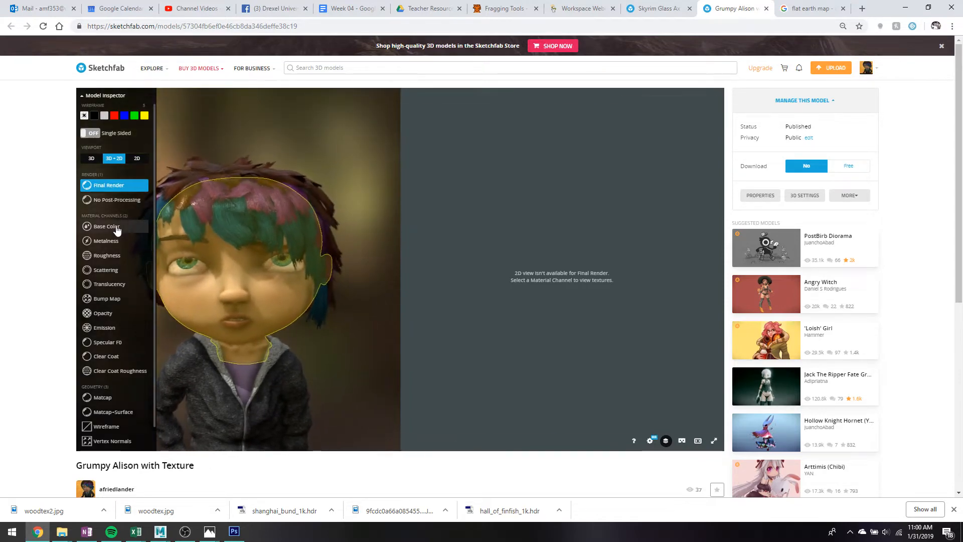
Show the Sketchfab model's Base Color channel and compare the face with its flattened 2D texture
click(114, 226)
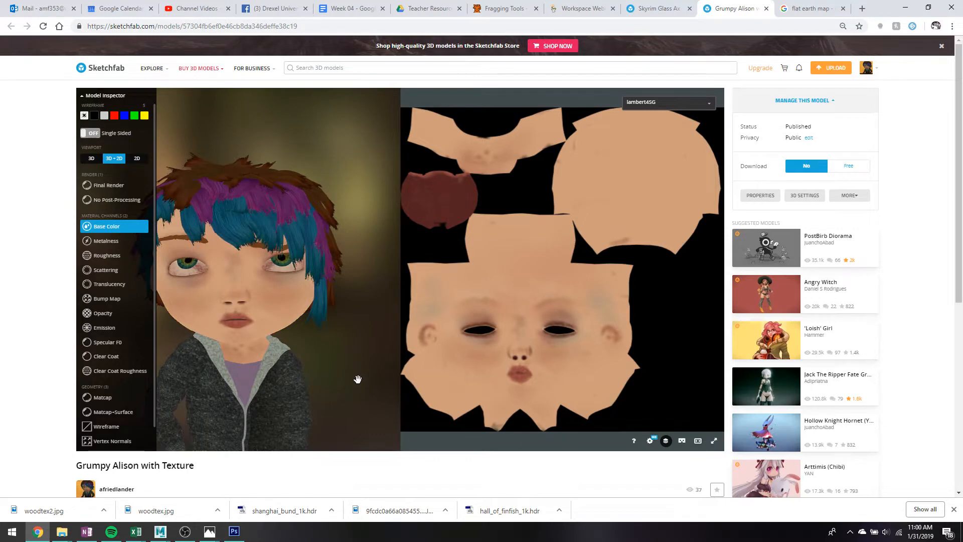
drag(358, 379, 375, 367)
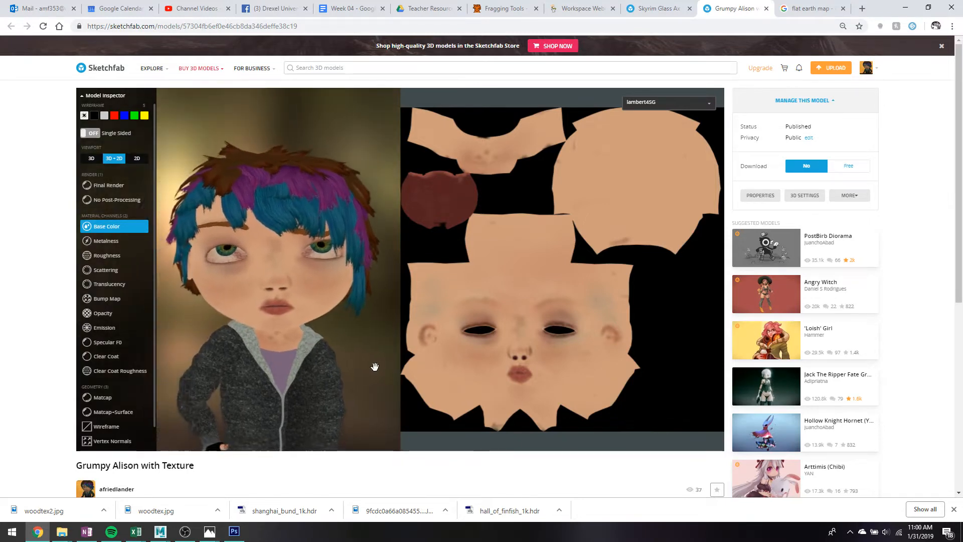
scroll(374, 367, up, 3)
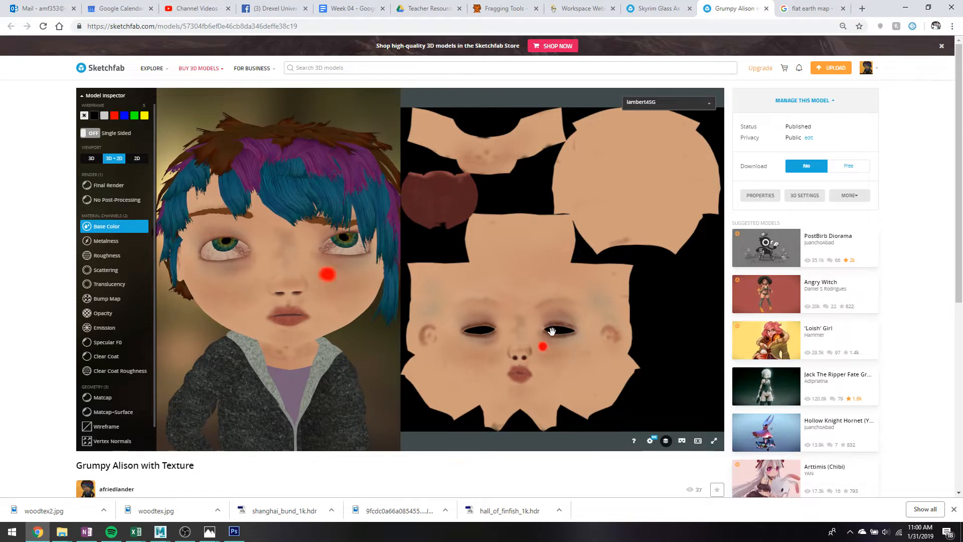
scroll(547, 338, up, 2)
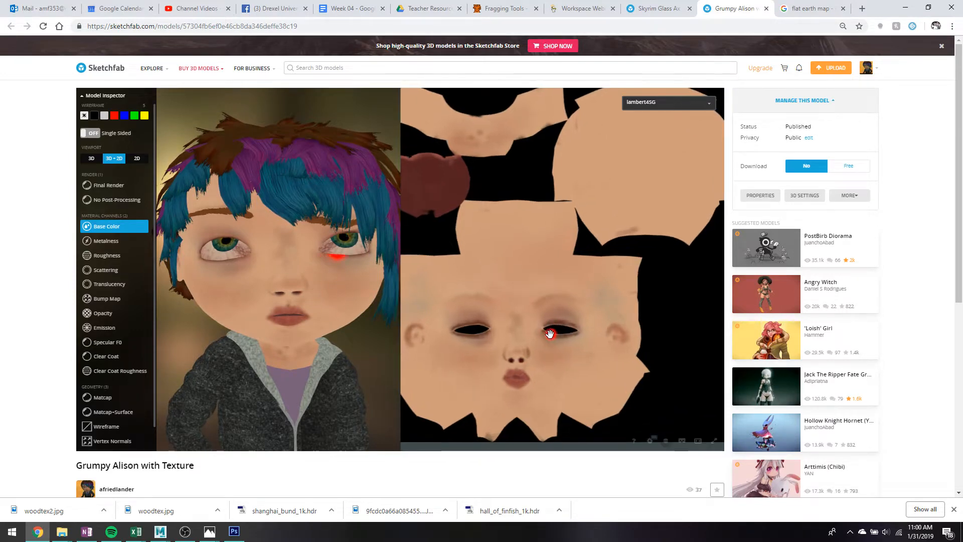
Examine the model and its 2D texture full screen, matching the eyes, mouth and head to their flattened areas
click(715, 445)
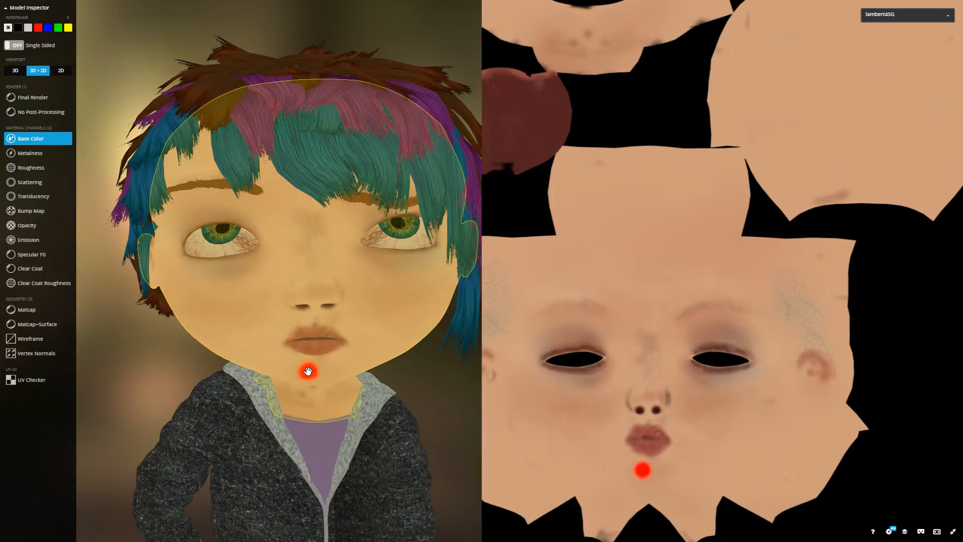
scroll(740, 349, down, 4)
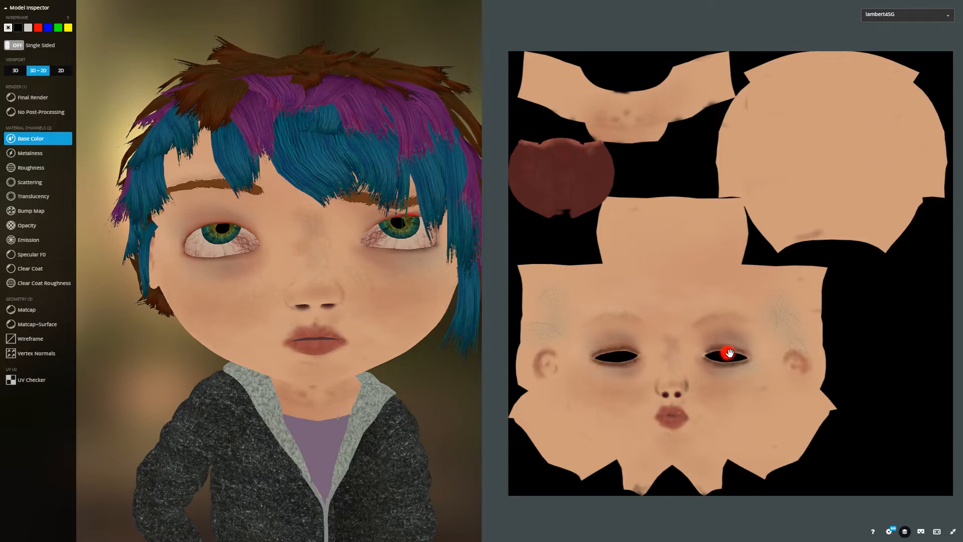
scroll(717, 354, up, 1)
scroll(719, 353, up, 2)
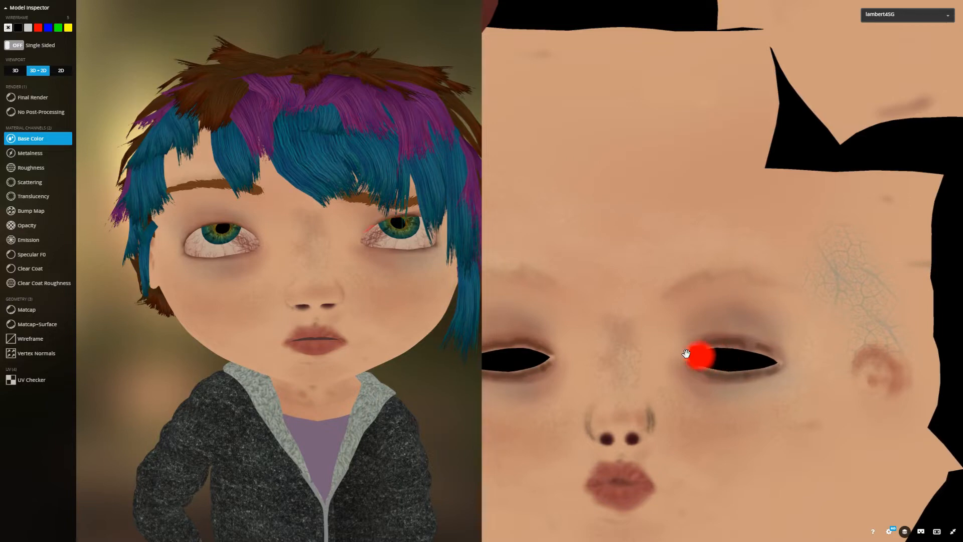
drag(360, 299, 394, 279)
mouse_move(822, 321)
mouse_down()
mouse_move(841, 373)
mouse_move(815, 348)
mouse_move(760, 379)
mouse_move(749, 367)
mouse_up()
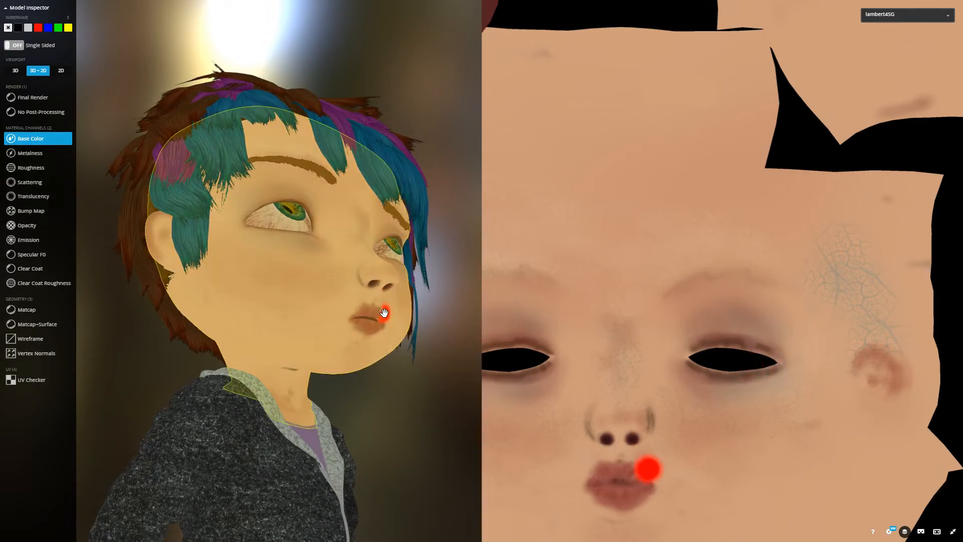
drag(385, 312, 346, 327)
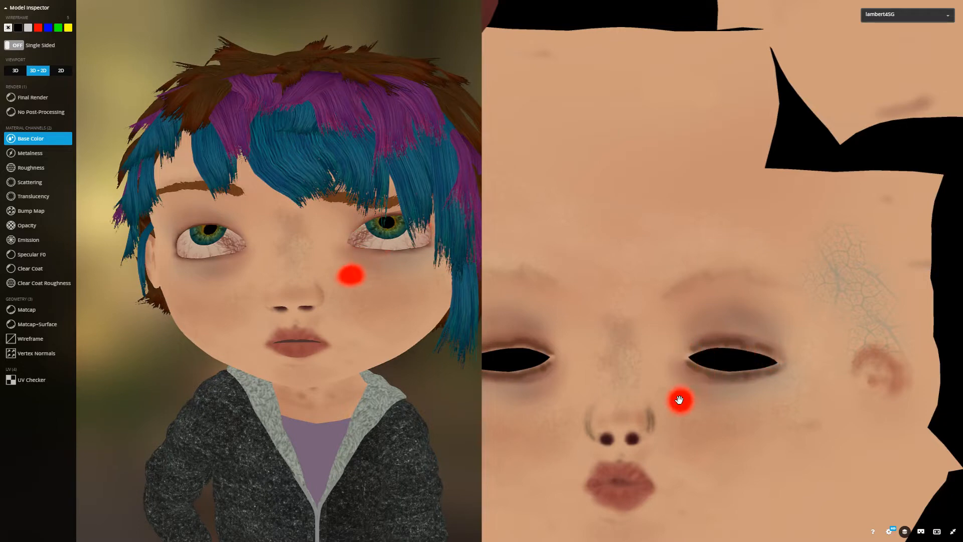
scroll(686, 358, down, 5)
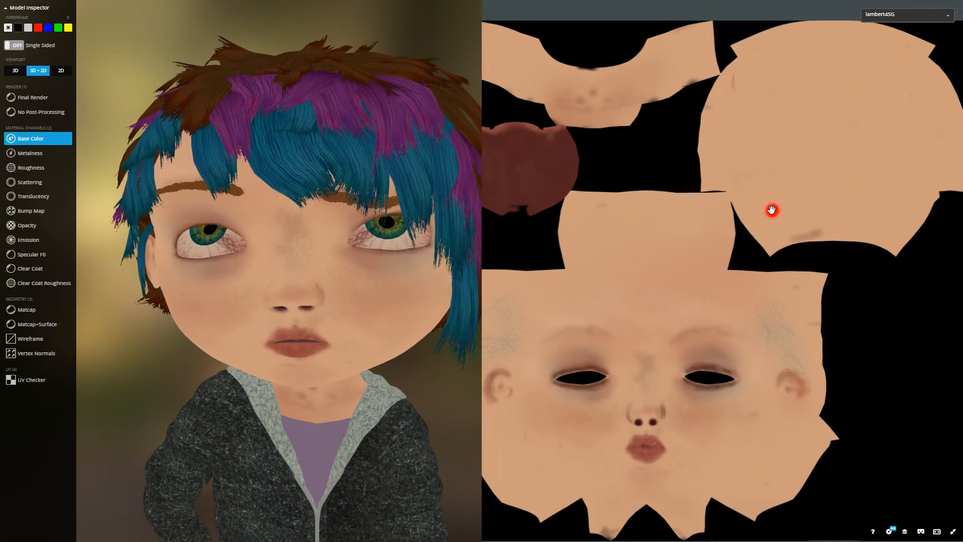
key(Escape)
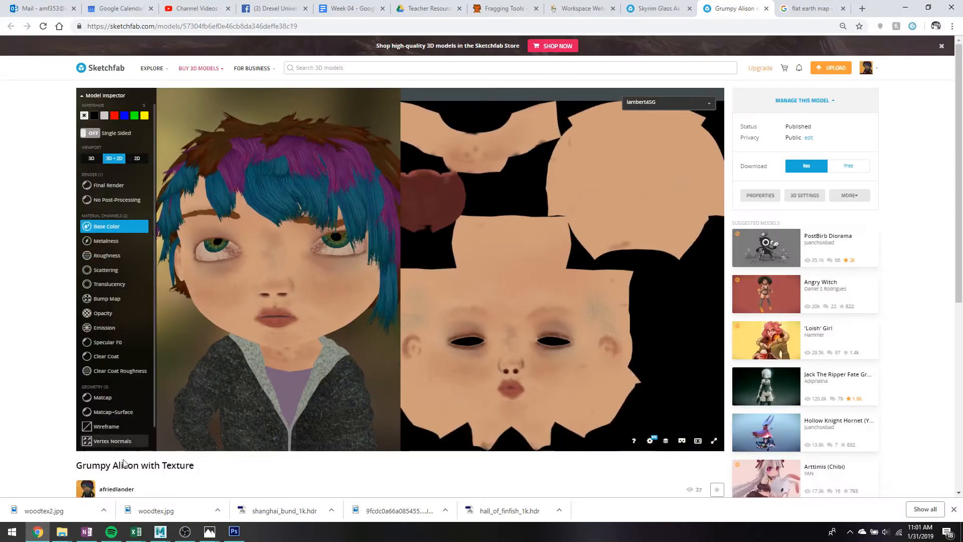
Switch to Maya and start a new scene without saving the changes to selfCaric_UVs.ma
mouse_move(159, 531)
click(198, 494)
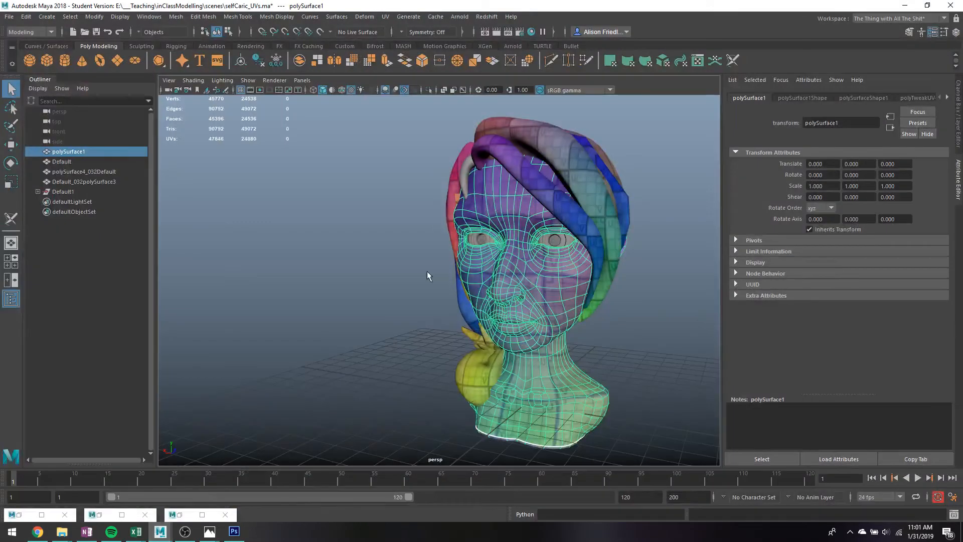
key(ctrl+n)
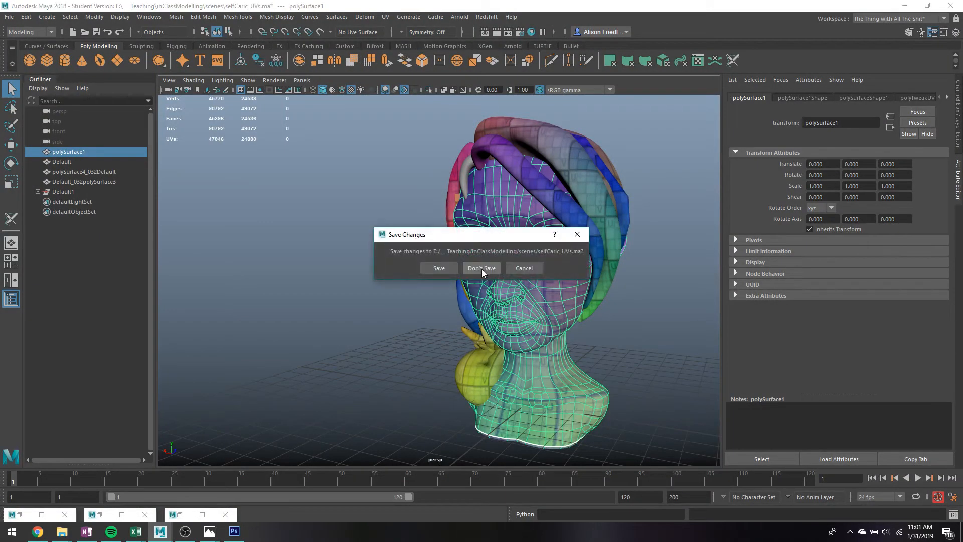
click(482, 270)
Create a polygon cube at the centre of the grid
click(64, 60)
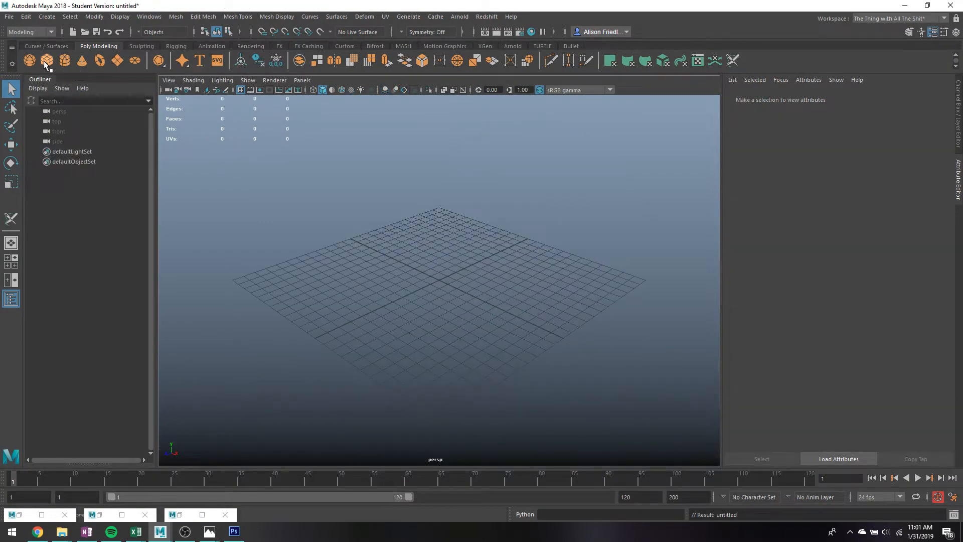
drag(441, 279, 501, 302)
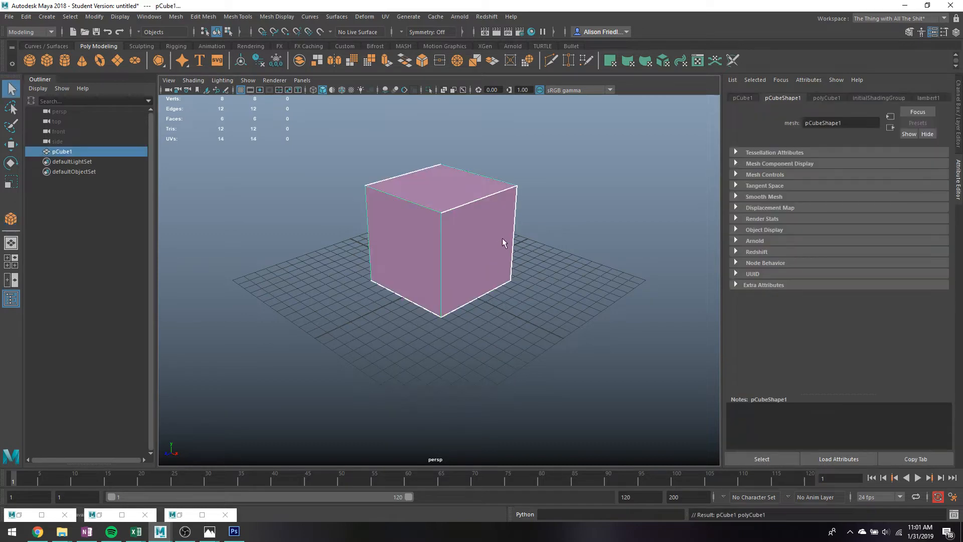
right_drag(482, 189, 510, 173)
Close the three minimized floating windows and keep the cube selected in object mode
click(225, 515)
click(145, 515)
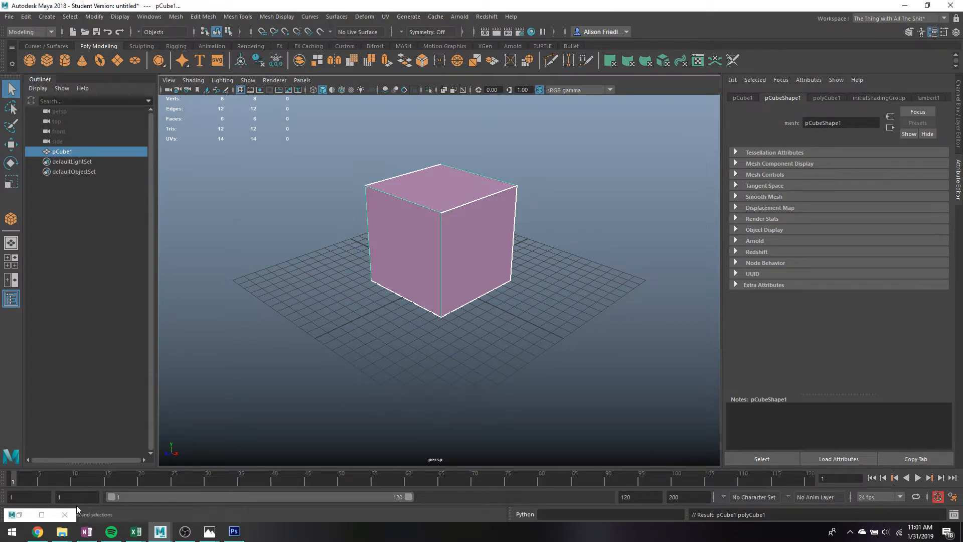
click(64, 515)
right_drag(492, 175, 540, 150)
click(540, 149)
click(504, 201)
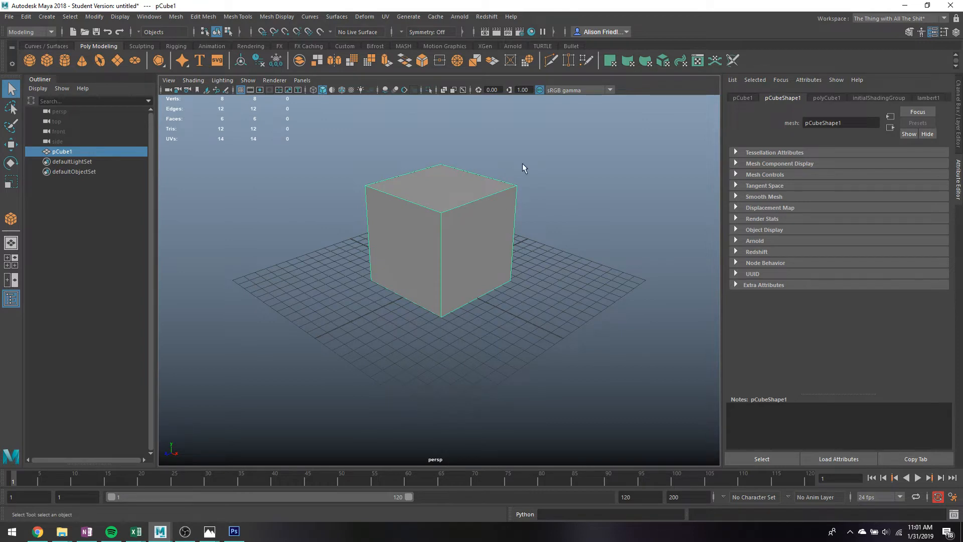
alt+middle_drag(522, 164, 512, 186)
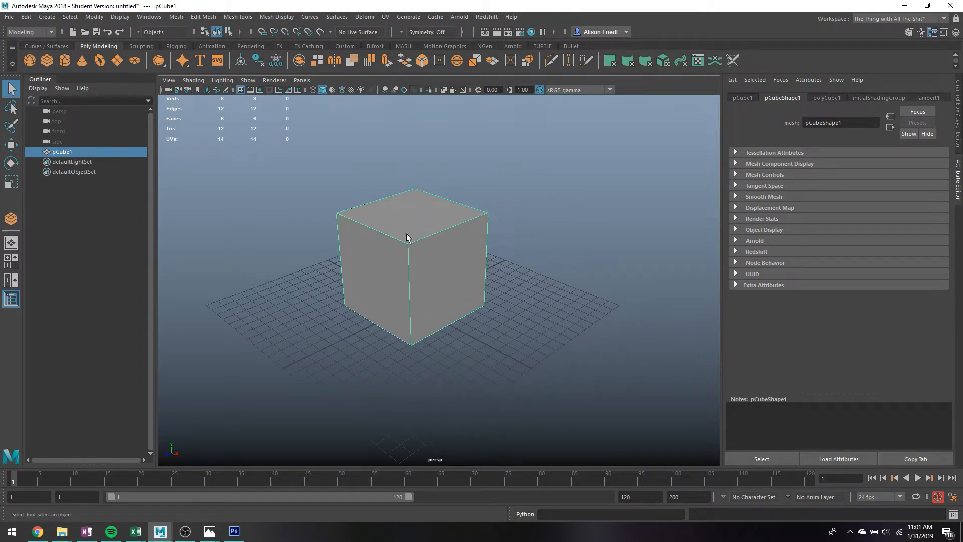
Open the UV Editor to display the cube's UV layout
click(699, 60)
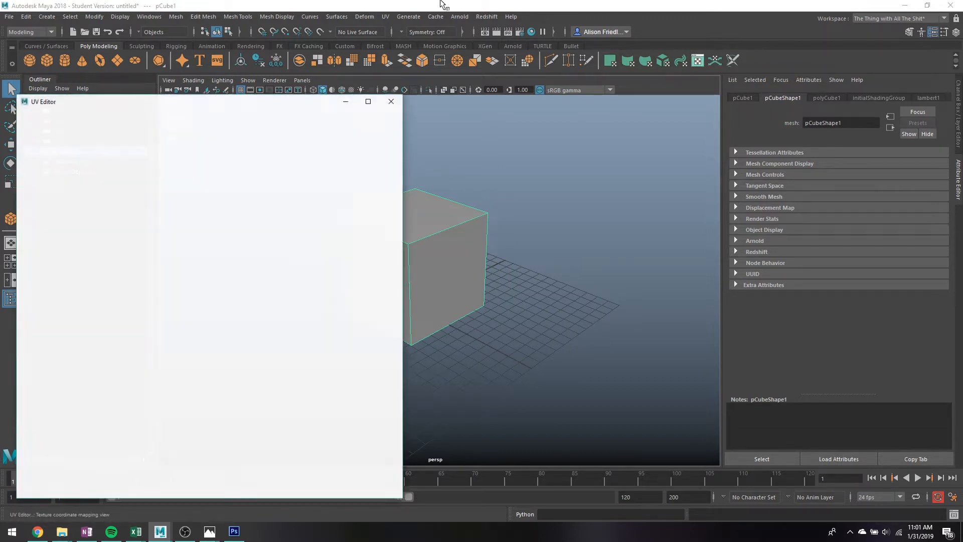
click(156, 18)
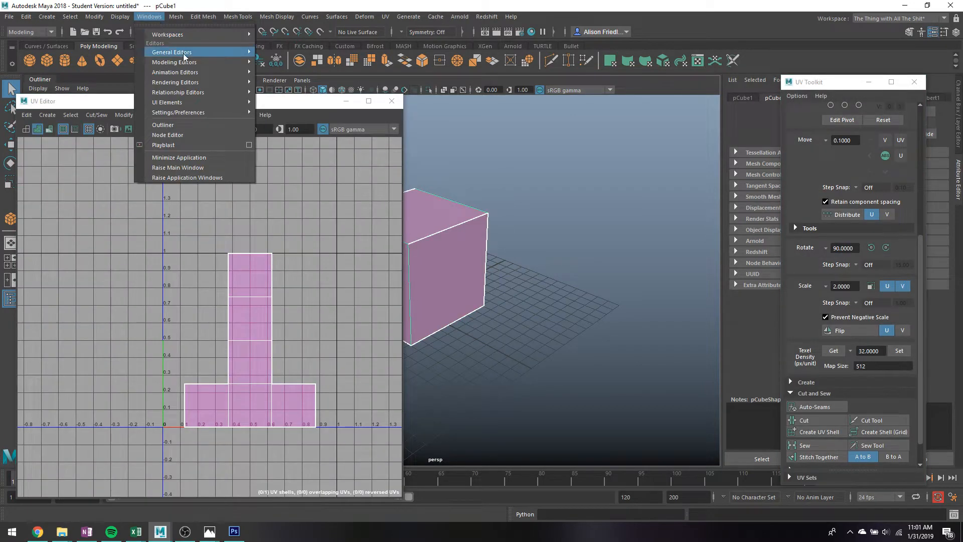
mouse_move(205, 63)
click(279, 91)
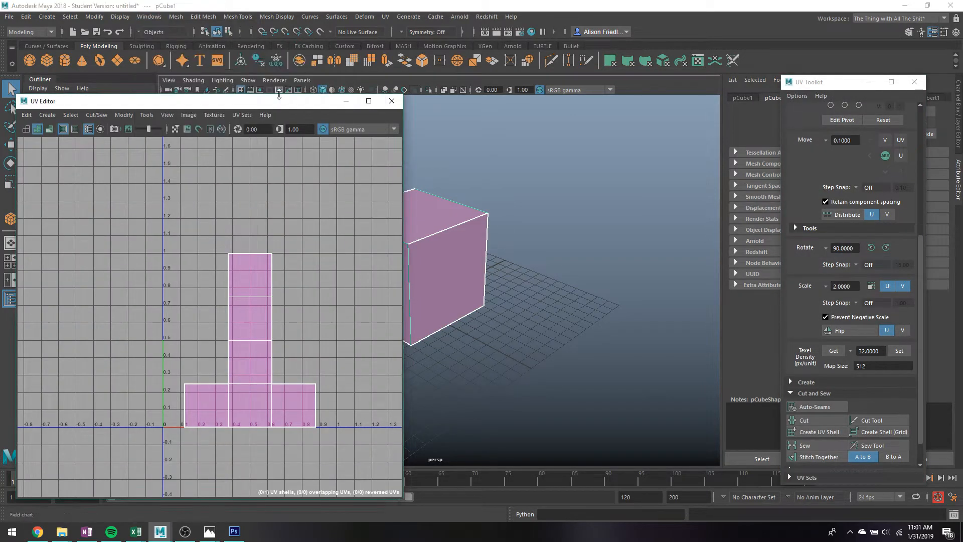
Move the UV Toolkit window clear of the cube so the model and its UV layout can be seen side by side
drag(794, 84, 655, 88)
key(f)
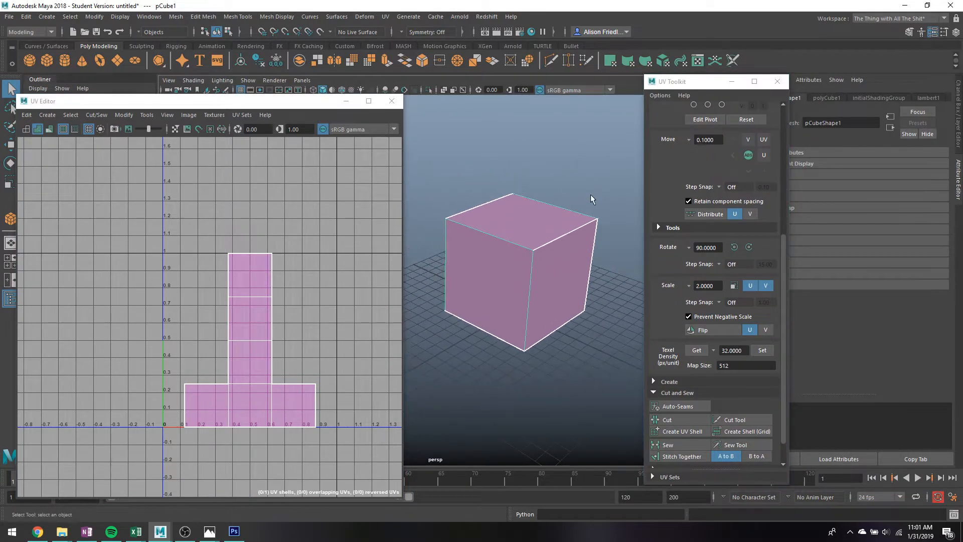
scroll(591, 189, up, 3)
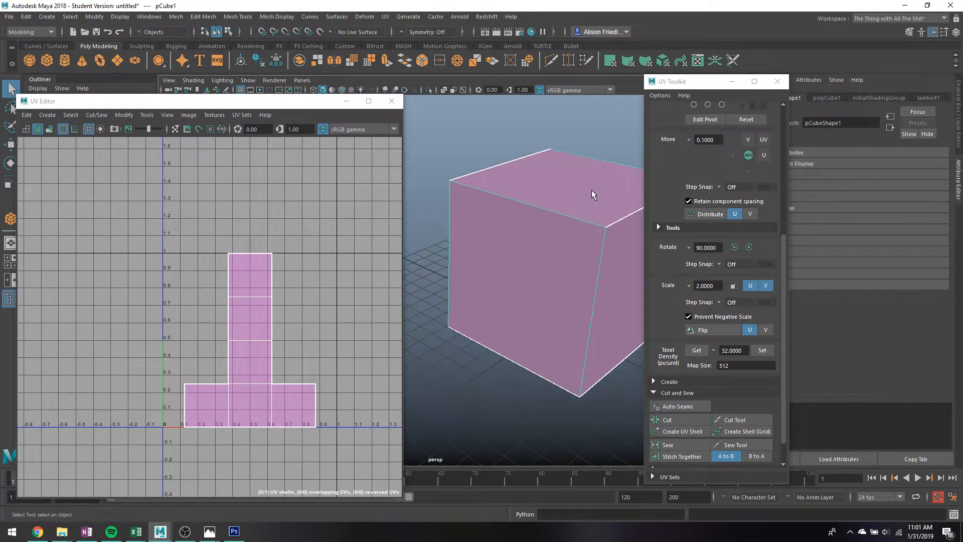
alt+middle_drag(591, 189, 571, 214)
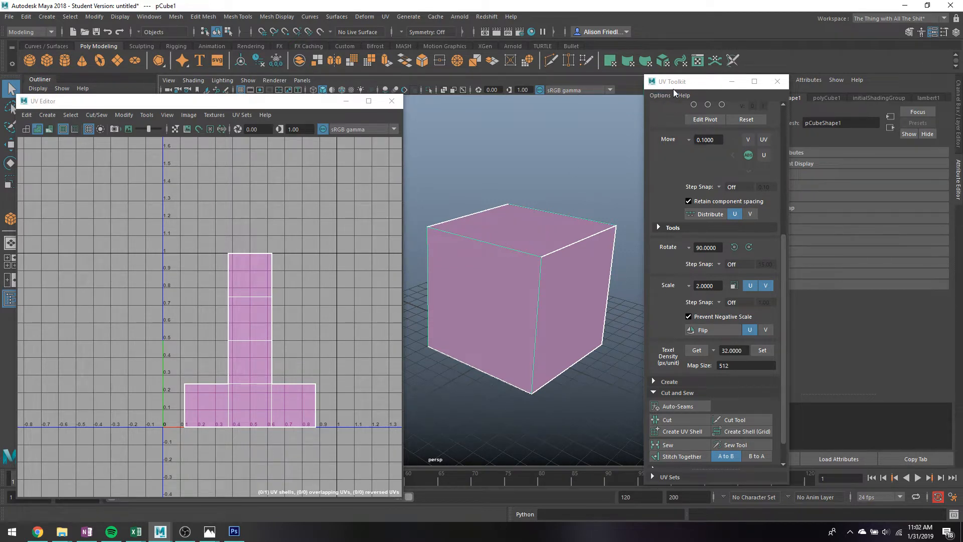
drag(674, 89, 721, 90)
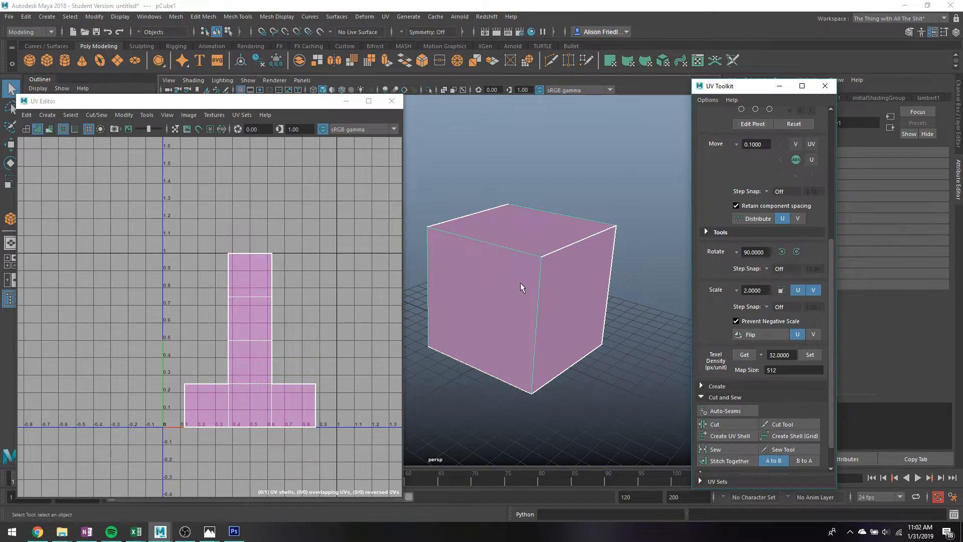
scroll(266, 332, up, 1)
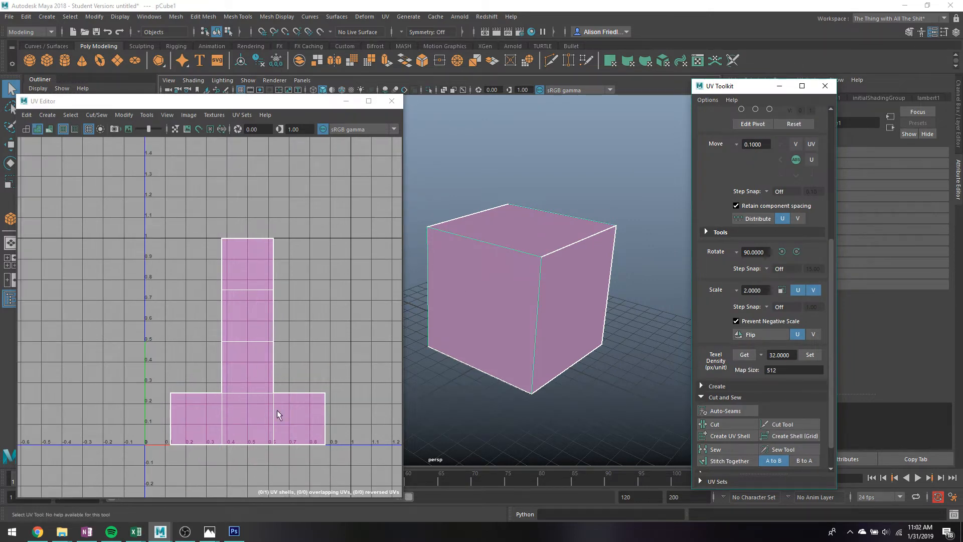
alt+middle_drag(277, 377, 258, 272)
Switch the cube to face selection and select a front face in the viewport and the second-highest square in the UV layout
click(537, 263)
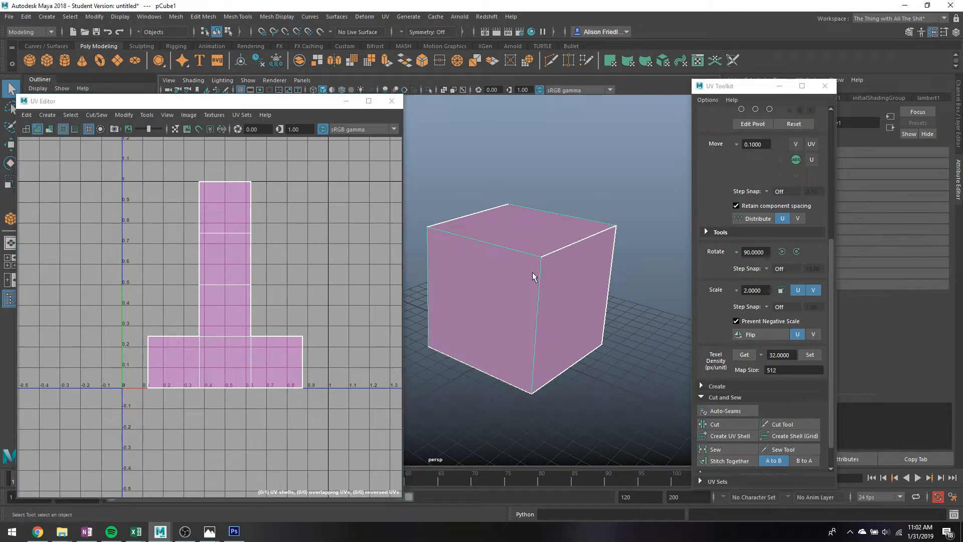
right_click(515, 250)
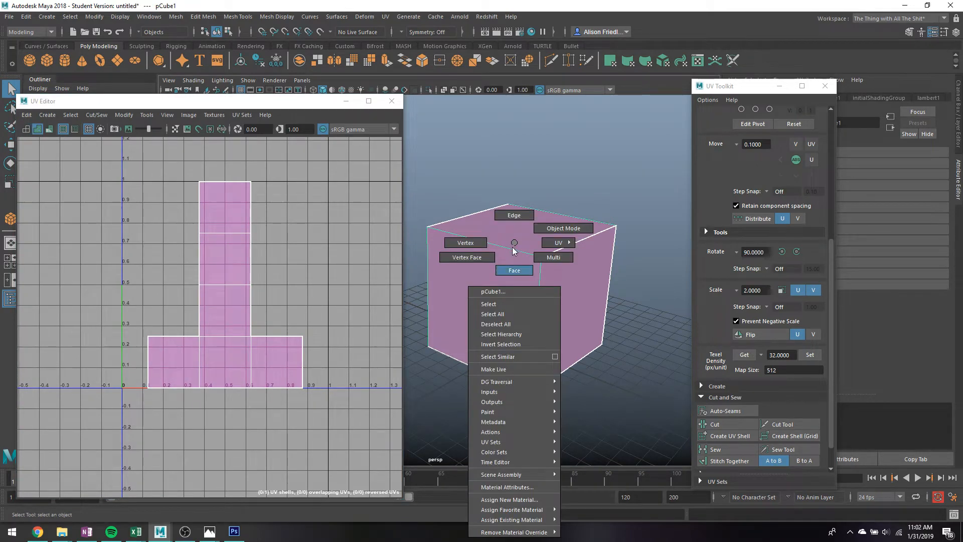
right_drag(477, 243, 480, 273)
click(495, 277)
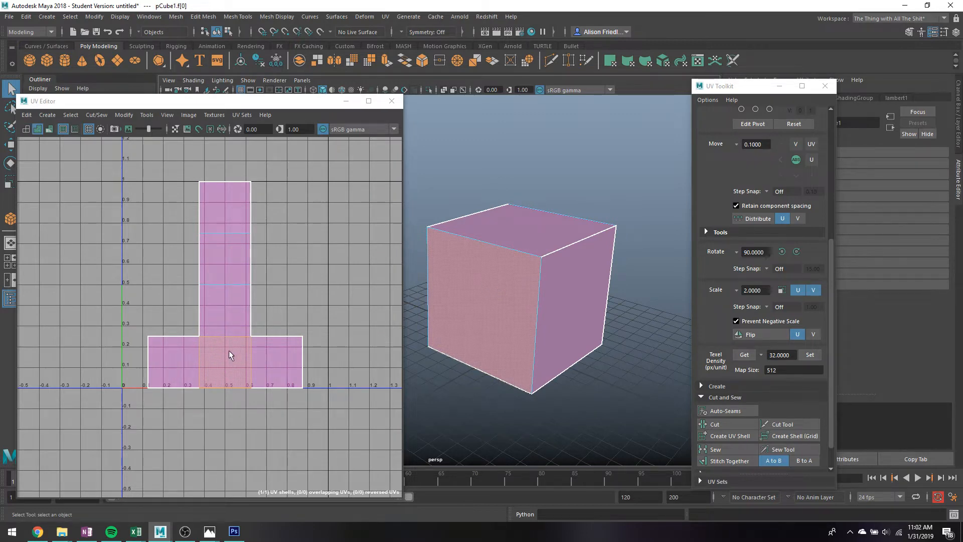
click(240, 268)
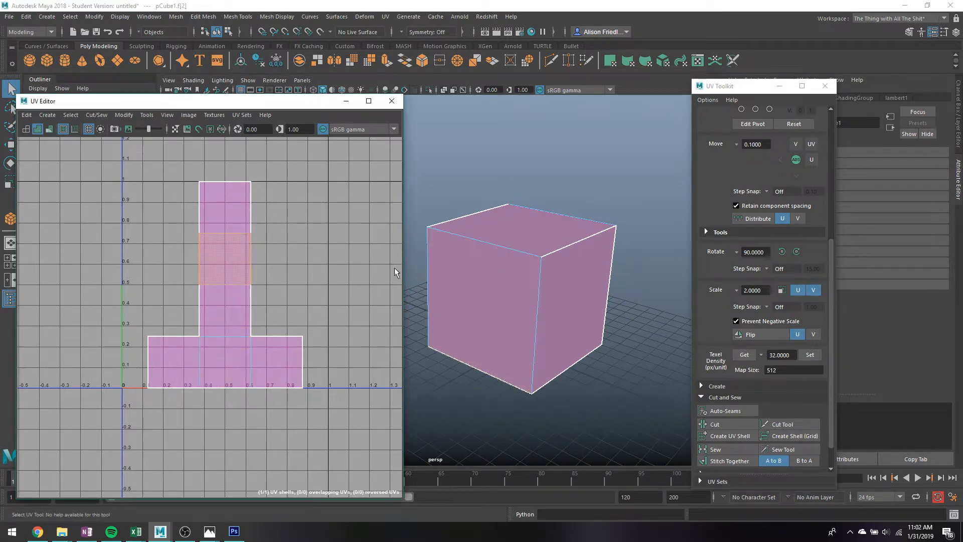
Compare vertices between the cube's UV layout and the model by selecting them in vertex mode with the cube in wireframe display
alt+drag(546, 315, 439, 306)
alt+middle_drag(454, 298, 553, 279)
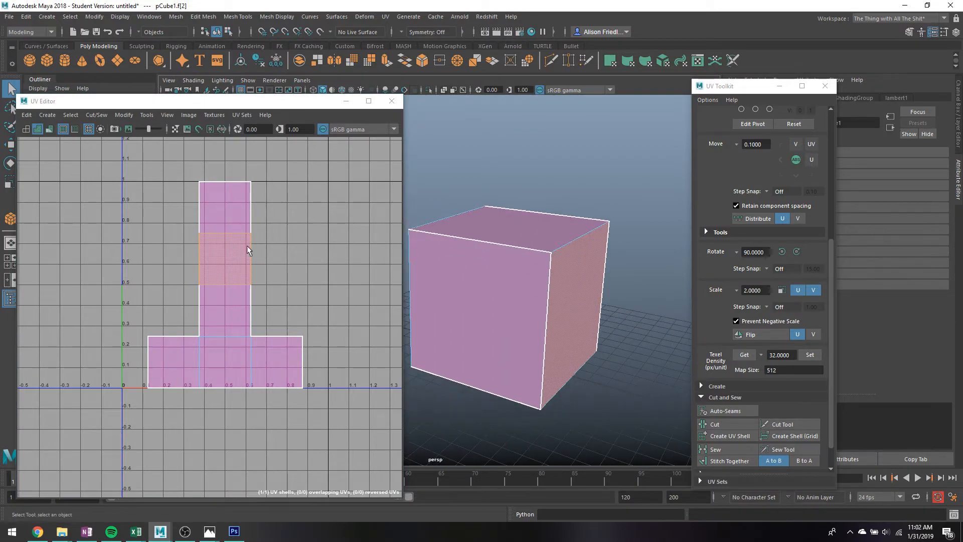
right_drag(247, 245, 200, 183)
click(200, 182)
key(w)
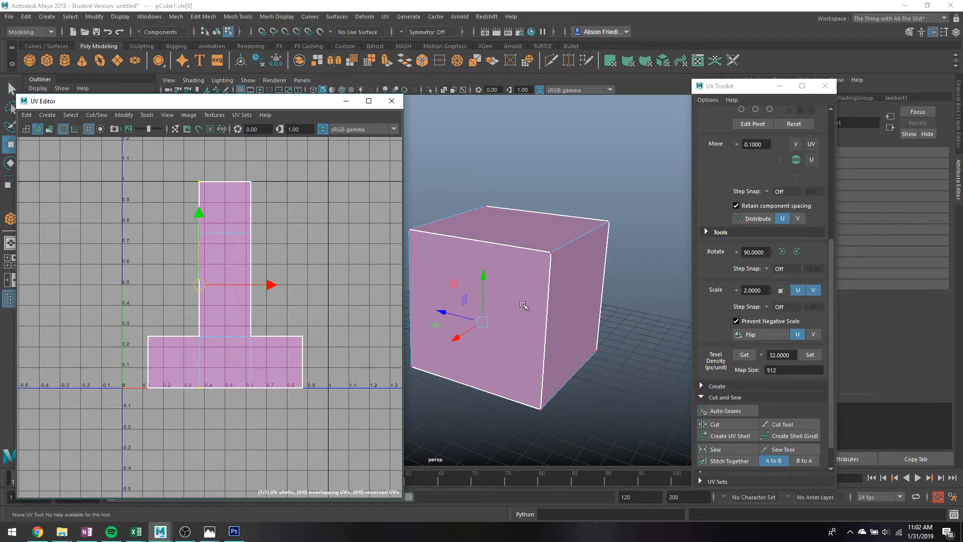
key(4)
alt+drag(509, 324, 506, 321)
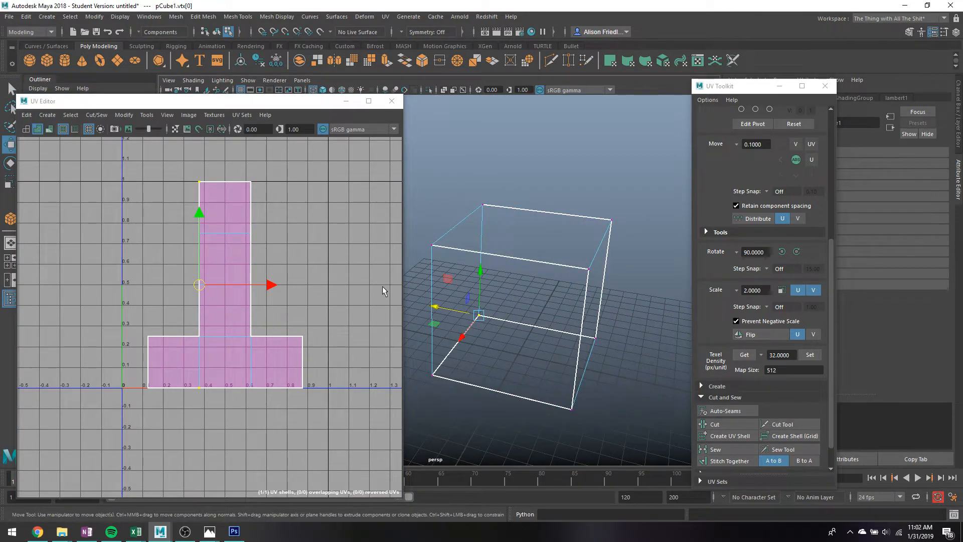
key(q)
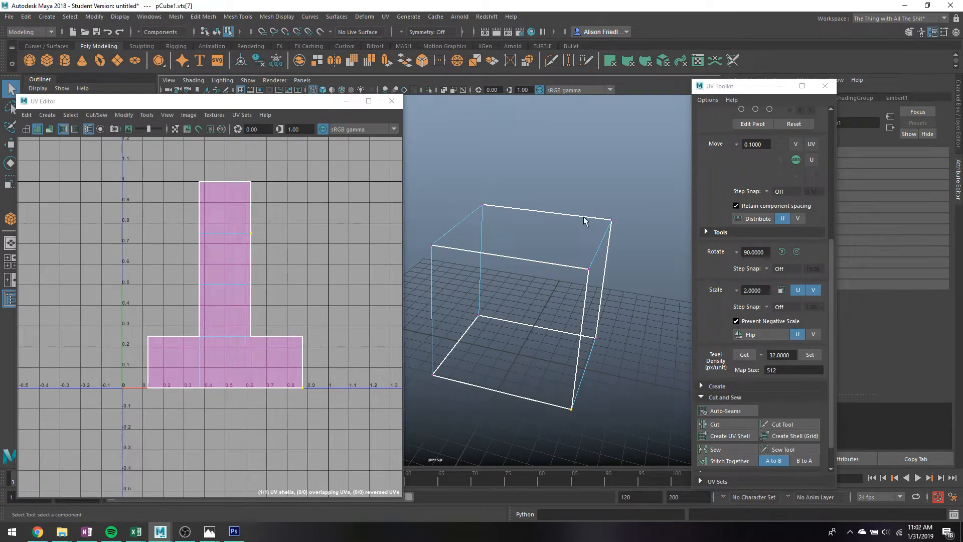
Select the cube's far top corner vertex in vertex mode and move it outward and downward in the viewport
right_drag(585, 217, 624, 198)
alt+drag(494, 248, 582, 191)
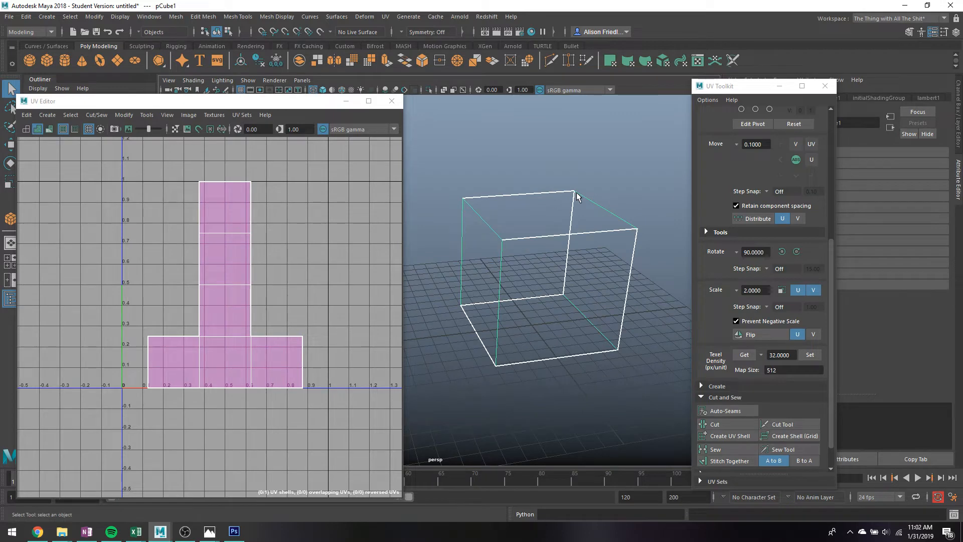
right_drag(471, 201, 457, 195)
key(w)
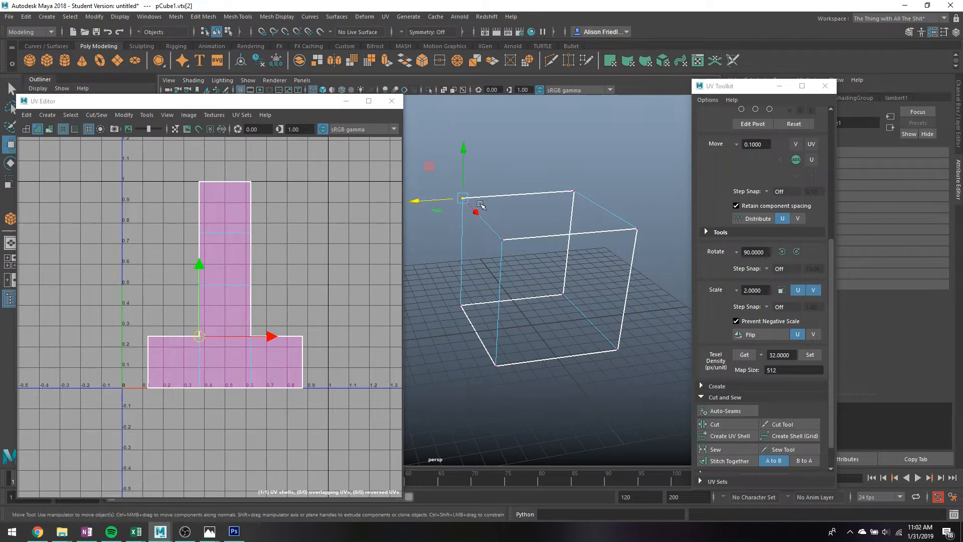
drag(477, 209, 437, 244)
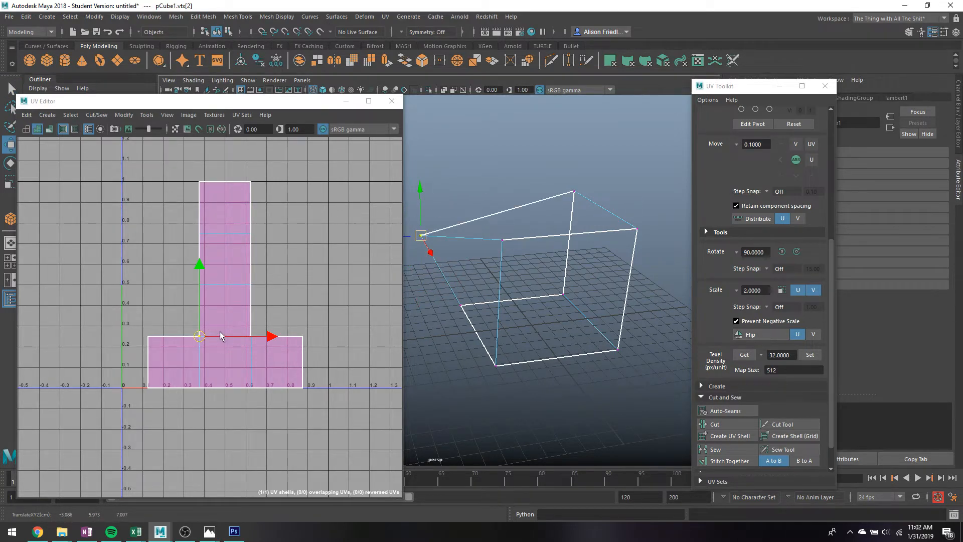
Undo both moves of the corner vertex and leave the Move tool
key(ctrl+z)
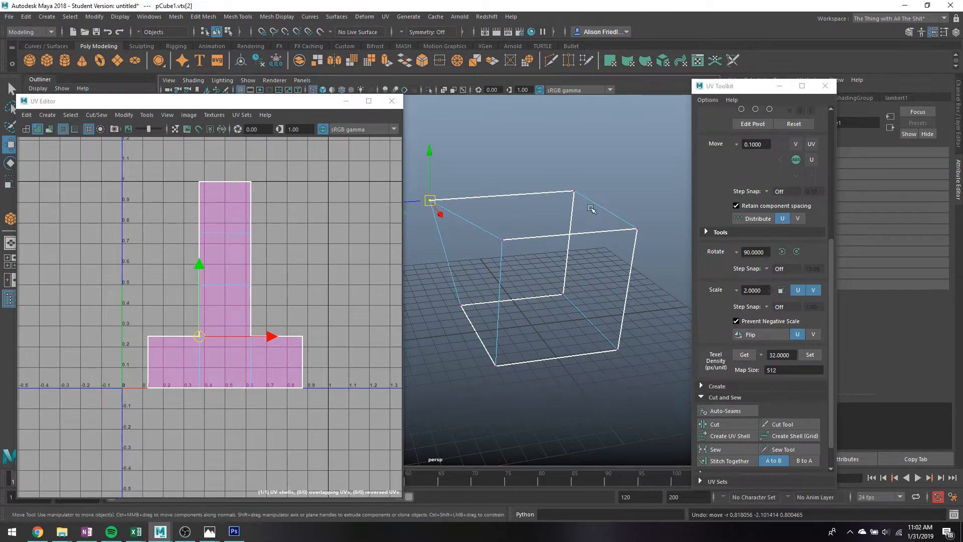
key(ctrl+z)
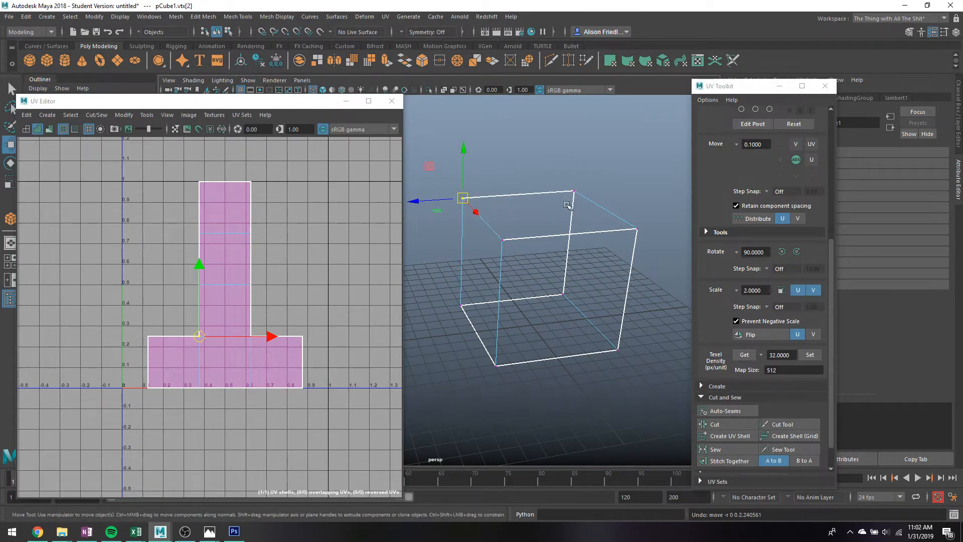
key(q)
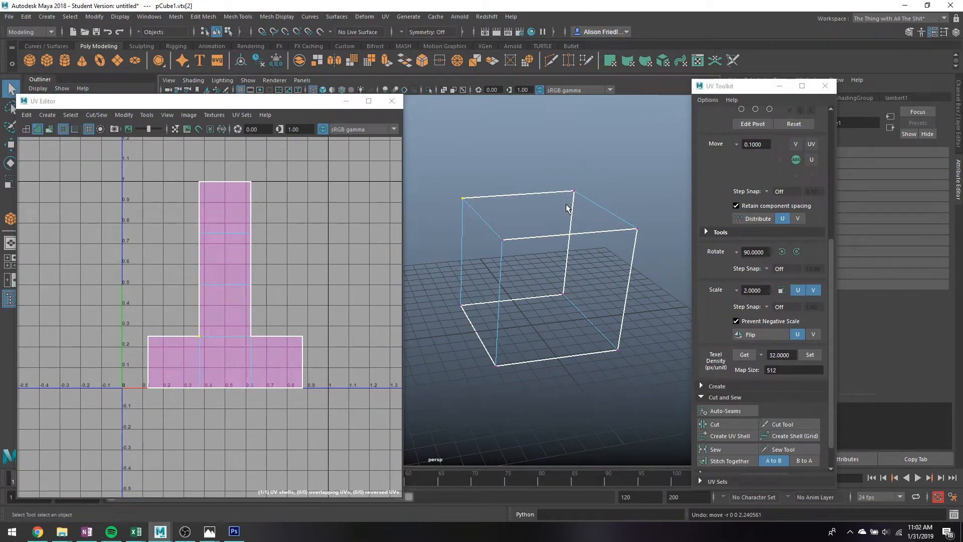
right_click(538, 209)
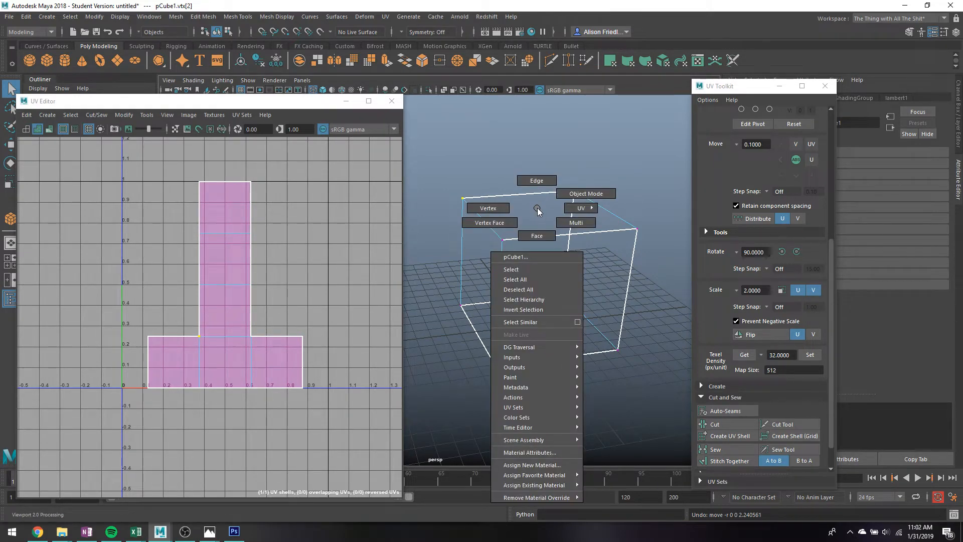
click(537, 208)
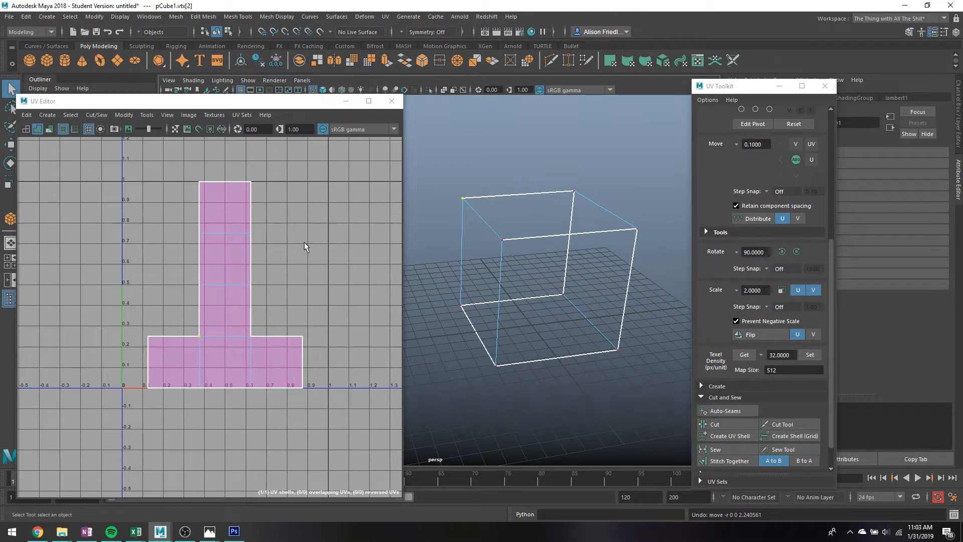
Insert several edge loops around the cube with the Insert Edge Loop tool
right_drag(576, 227, 575, 249)
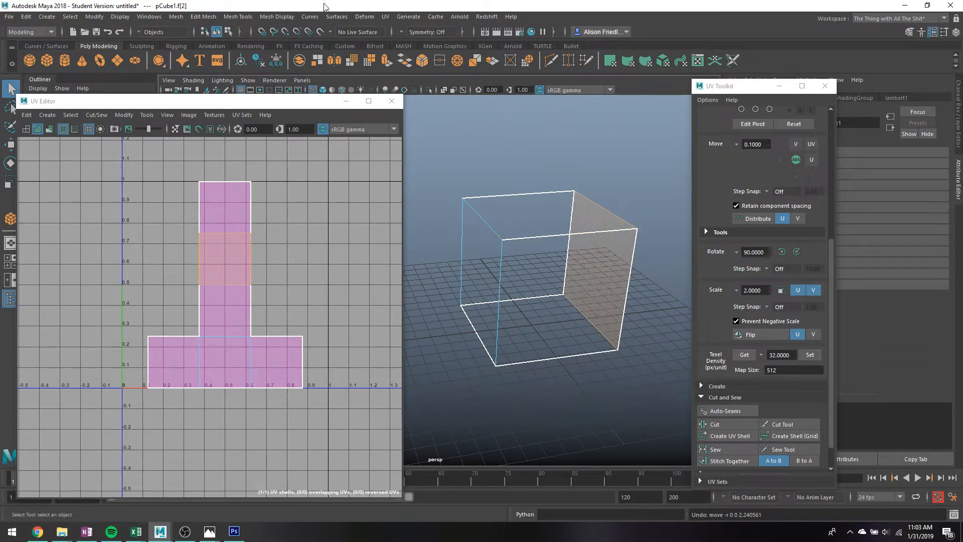
click(274, 17)
click(278, 94)
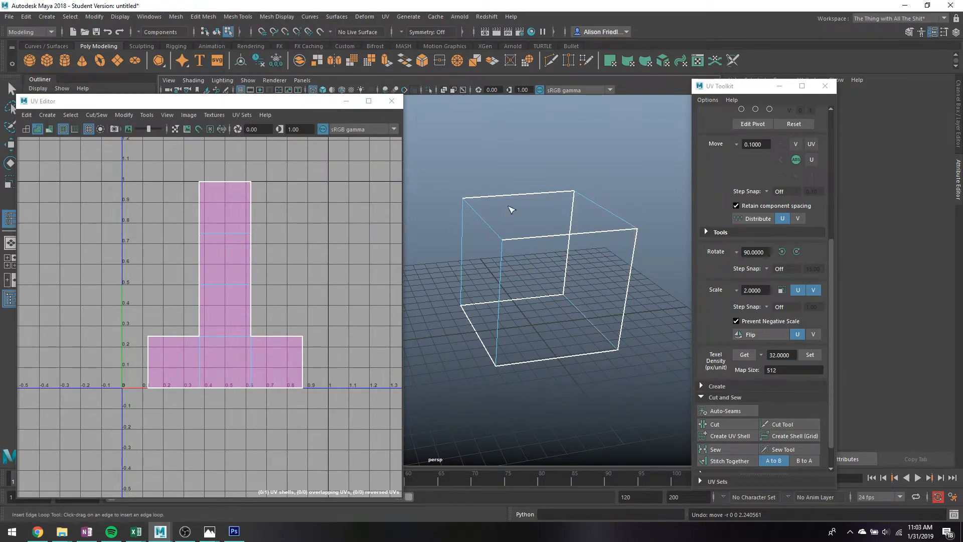
click(550, 237)
scroll(257, 344, up, 2)
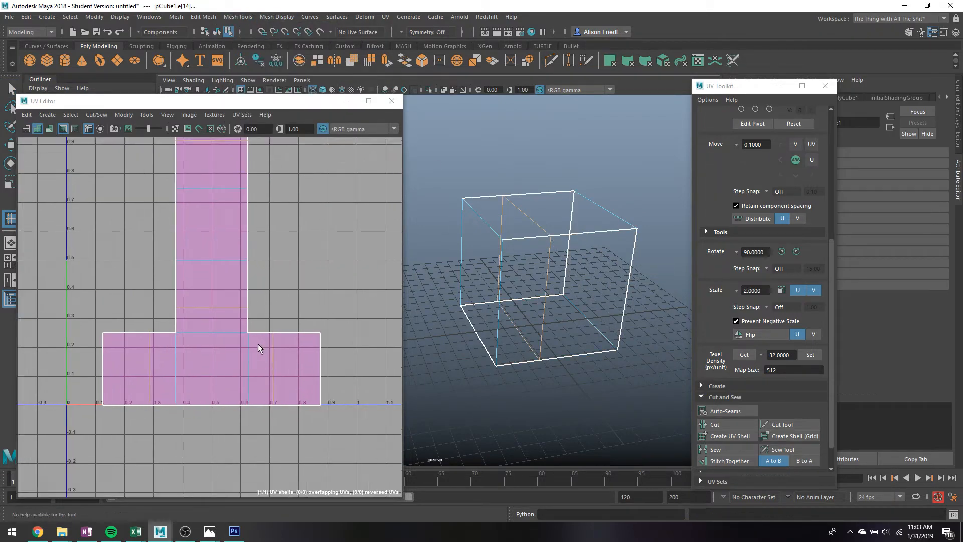
click(583, 233)
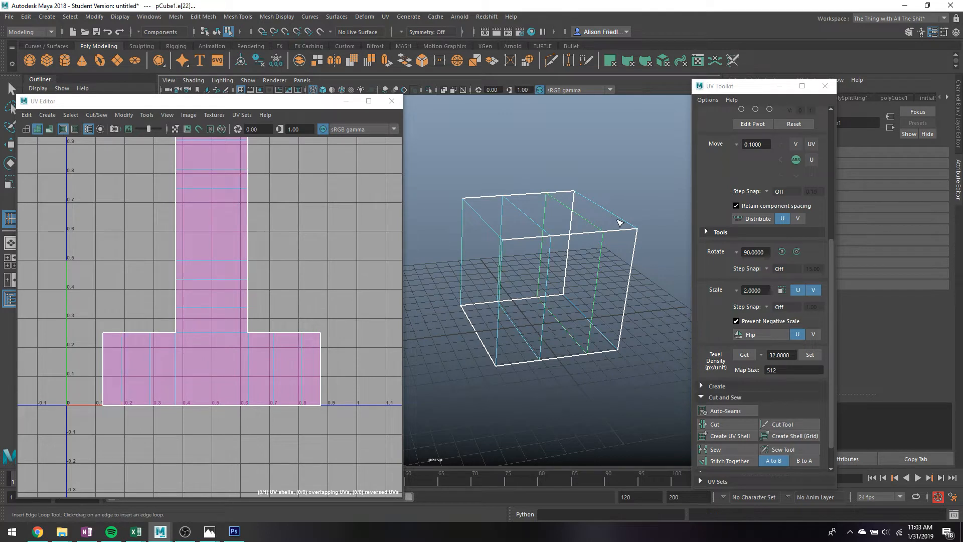
click(611, 215)
Undo the inserted edge loops, and select the cube's front face in face selection mode
key(q)
right_drag(540, 190, 568, 174)
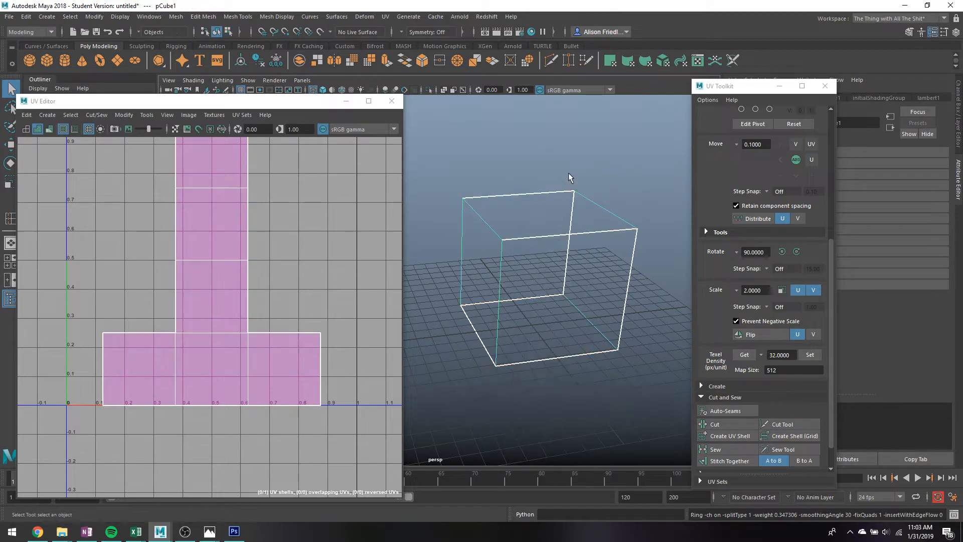
right_drag(559, 210, 550, 237)
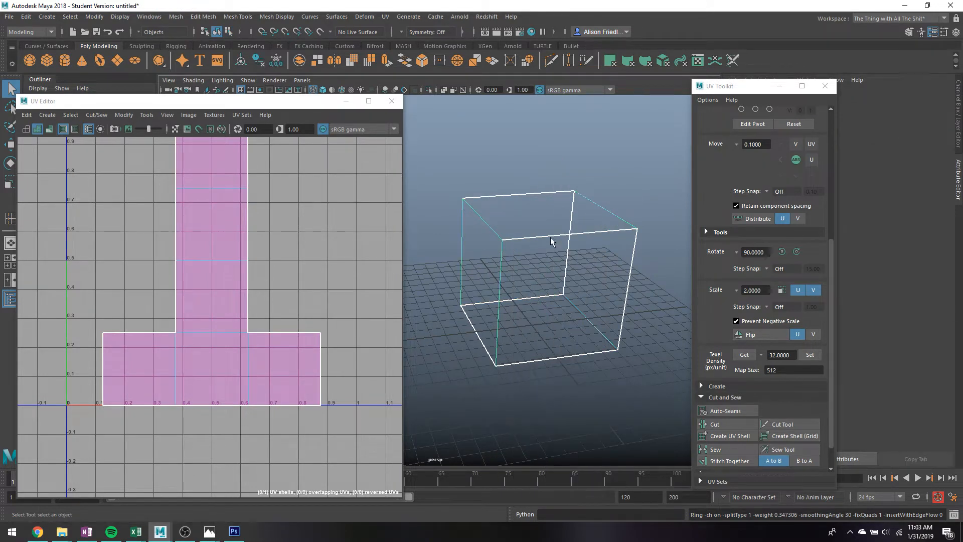
click(549, 251)
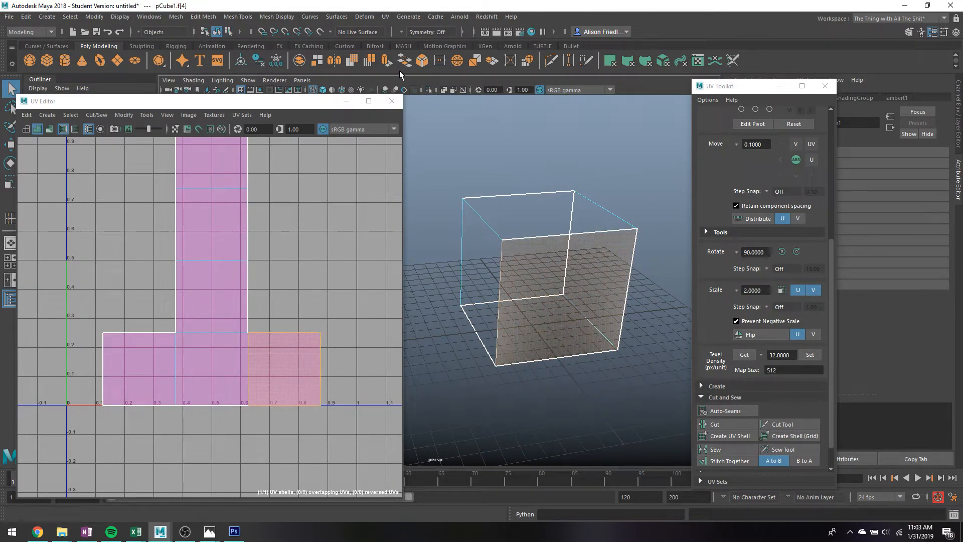
Return the cube to object mode and shaded display, with the cube and its full UV width framed side by side
right_drag(576, 243, 609, 212)
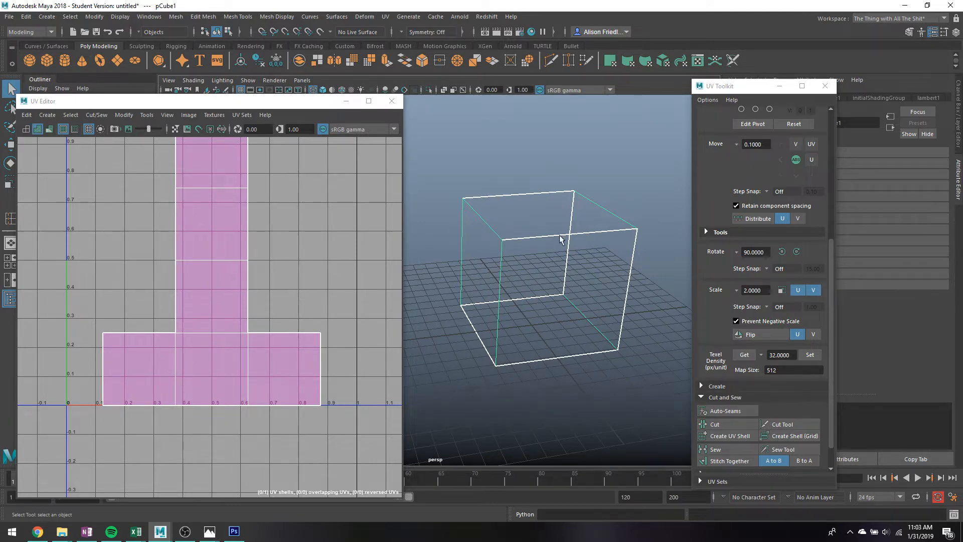
alt+drag(533, 232, 506, 245)
key(5)
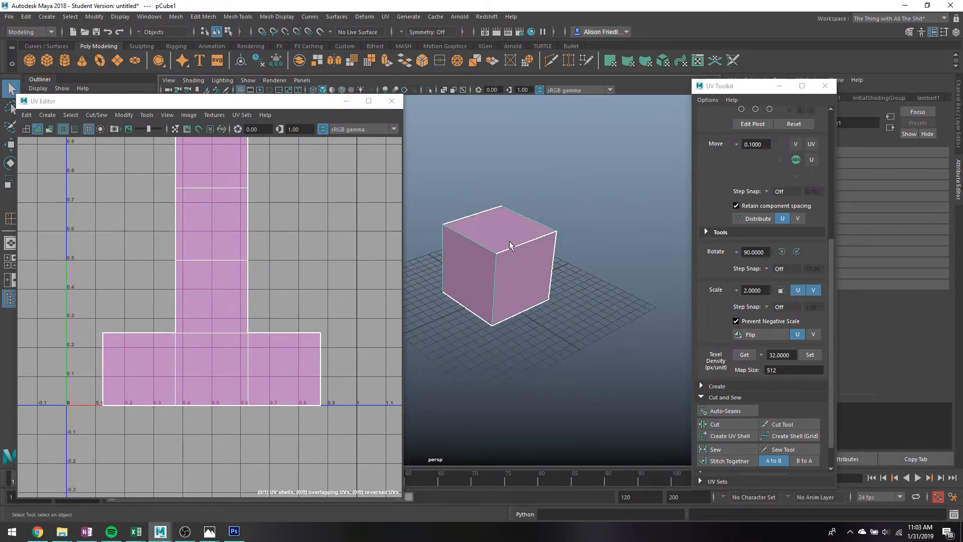
scroll(514, 277, up, 5)
scroll(513, 278, up, 2)
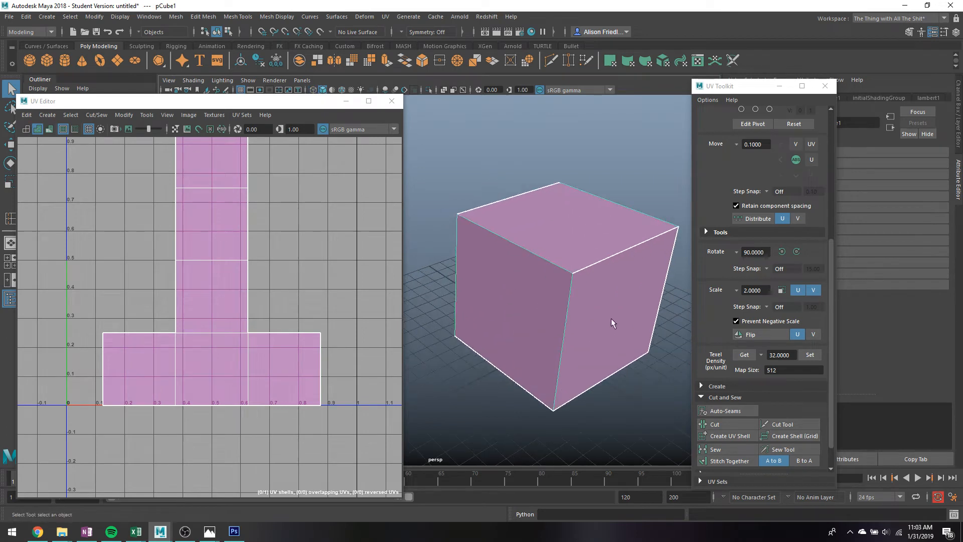
alt+middle_drag(613, 319, 599, 332)
scroll(598, 331, down, 2)
scroll(212, 284, down, 1)
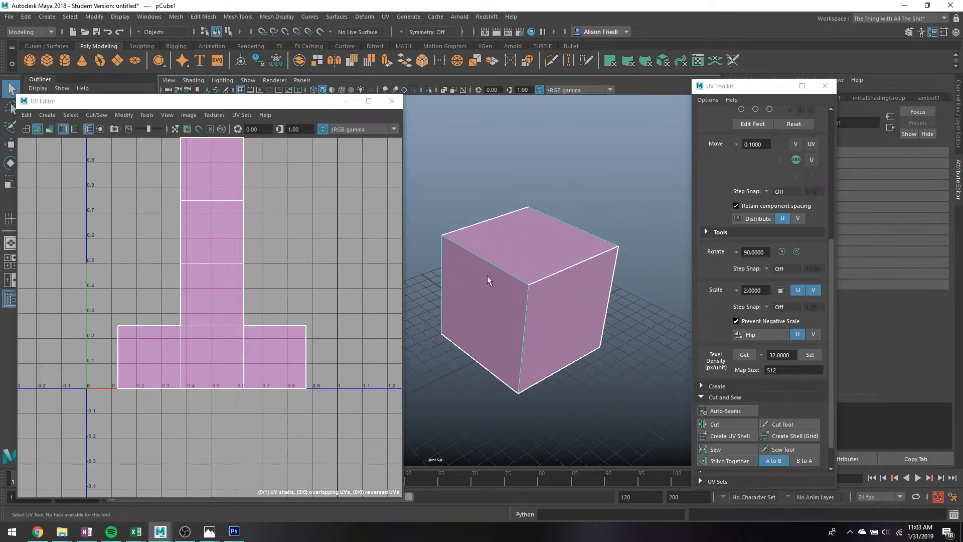
alt+drag(489, 276, 509, 286)
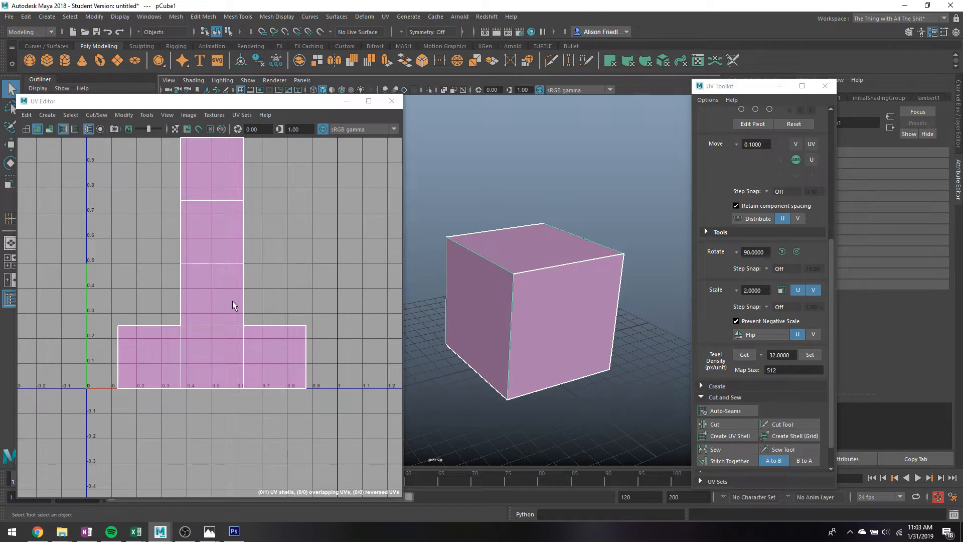
In edge mode, select the UV layout's inner edge at 0.5, then the outer side edge just above it, and examine it on the cube
right_drag(235, 276, 229, 248)
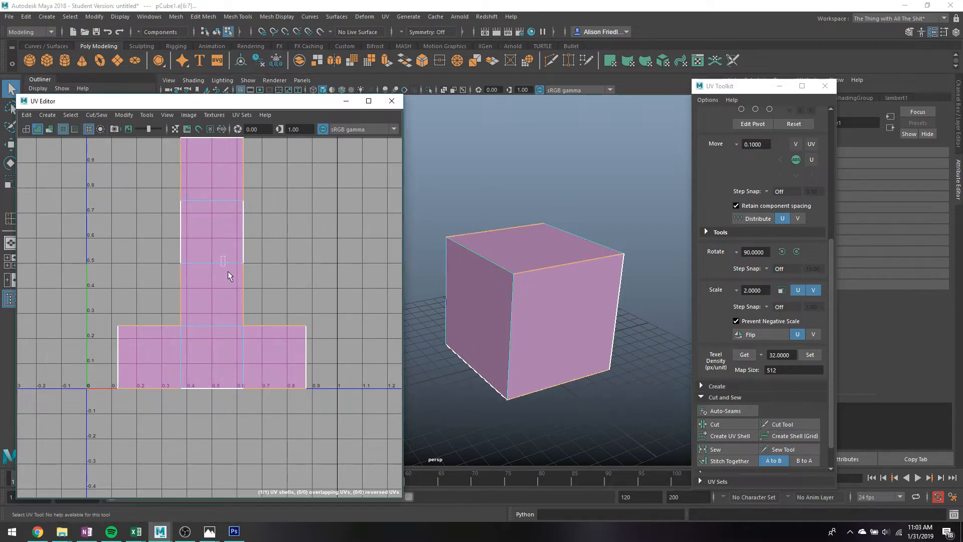
click(223, 269)
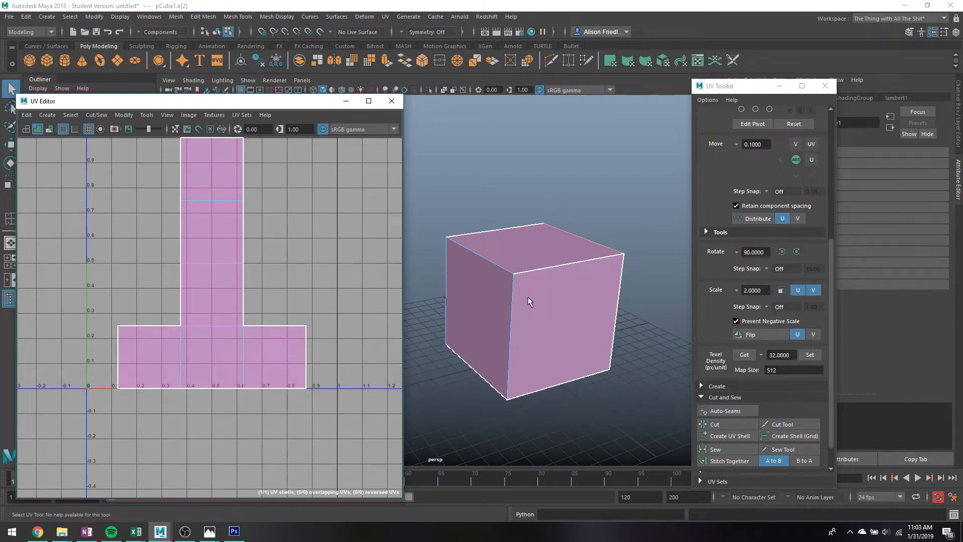
click(245, 250)
alt+drag(639, 288, 499, 265)
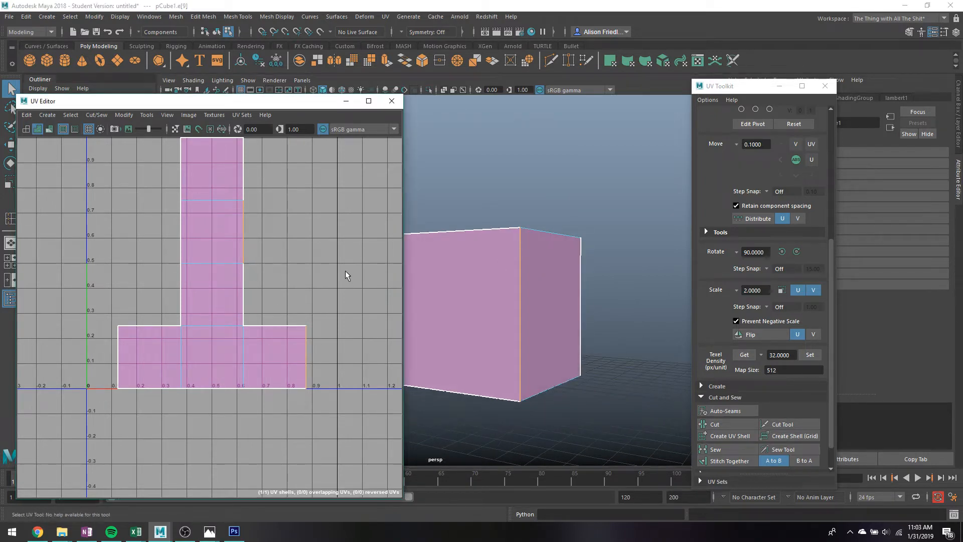
alt+drag(628, 258, 602, 269)
alt+right_drag(603, 265, 582, 273)
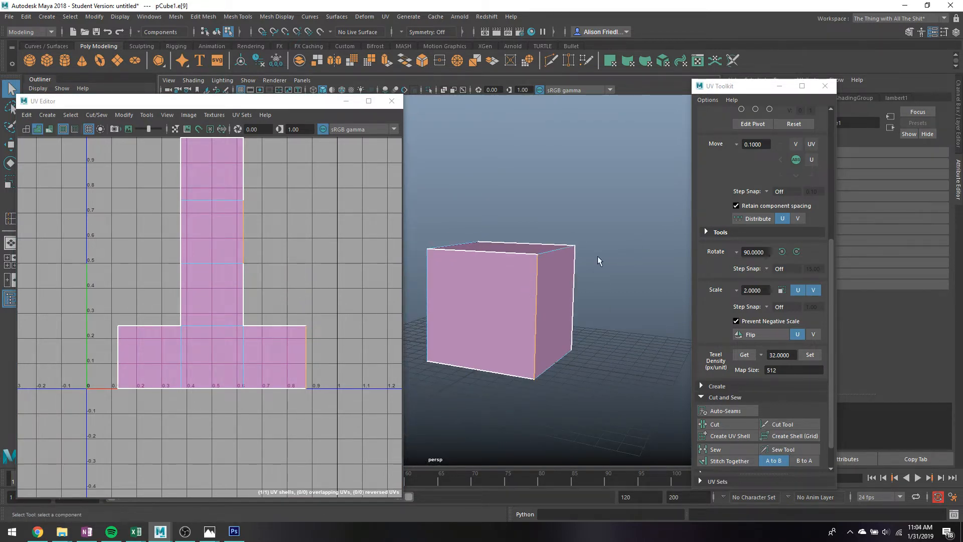
Return the cube to object mode and assign a new Lambert material to it
right_drag(550, 263, 610, 224)
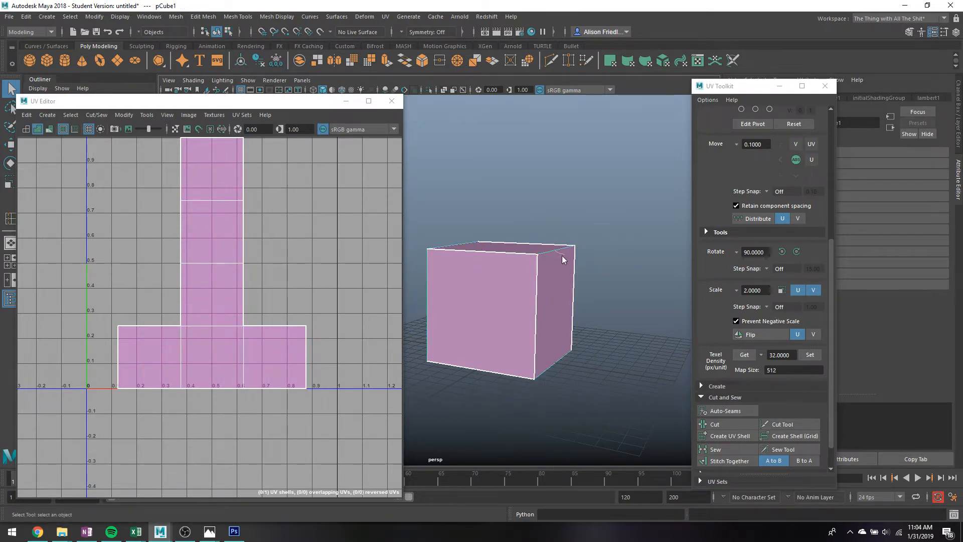
right_drag(593, 356, 560, 500)
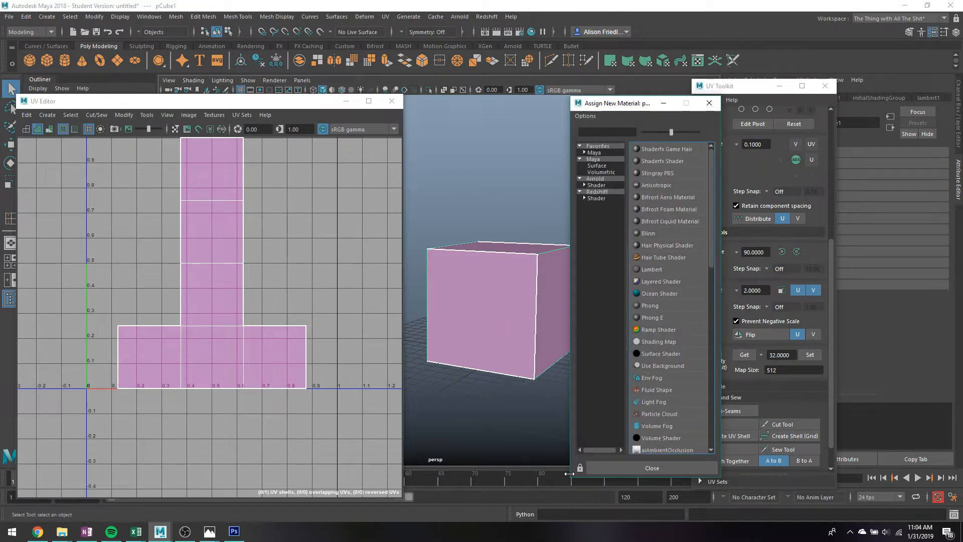
click(637, 271)
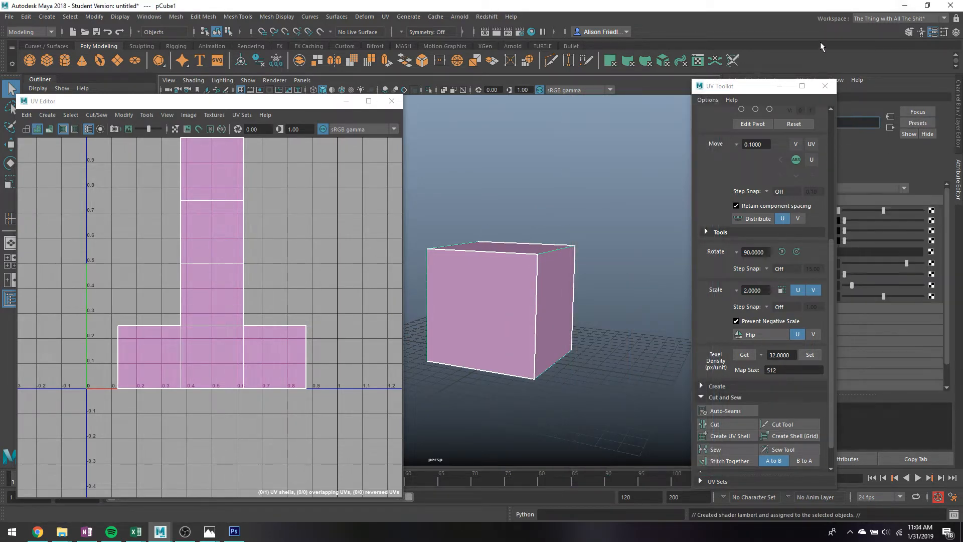
Connect a File texture to the Lambert's color and load UV CHECKER.png from the Desktop as its image
click(930, 211)
click(424, 281)
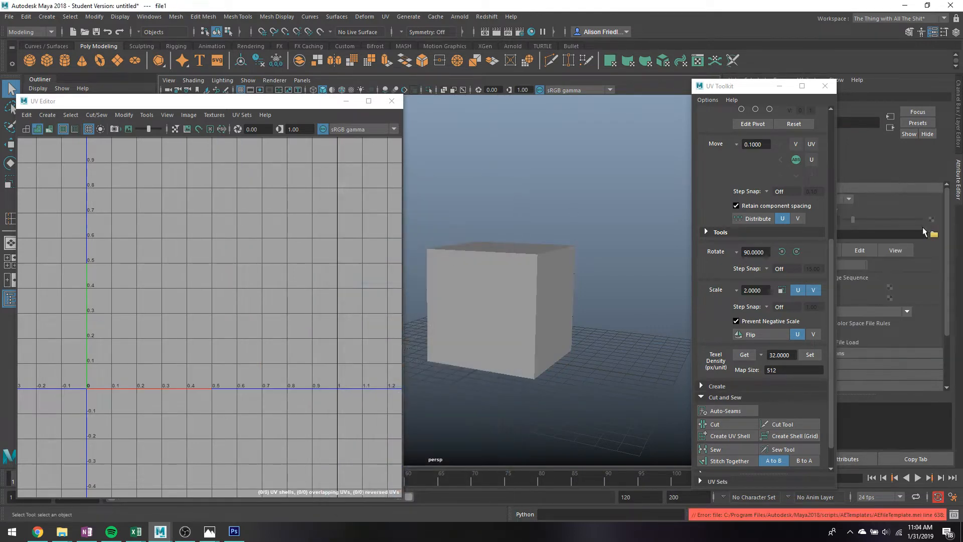
click(933, 235)
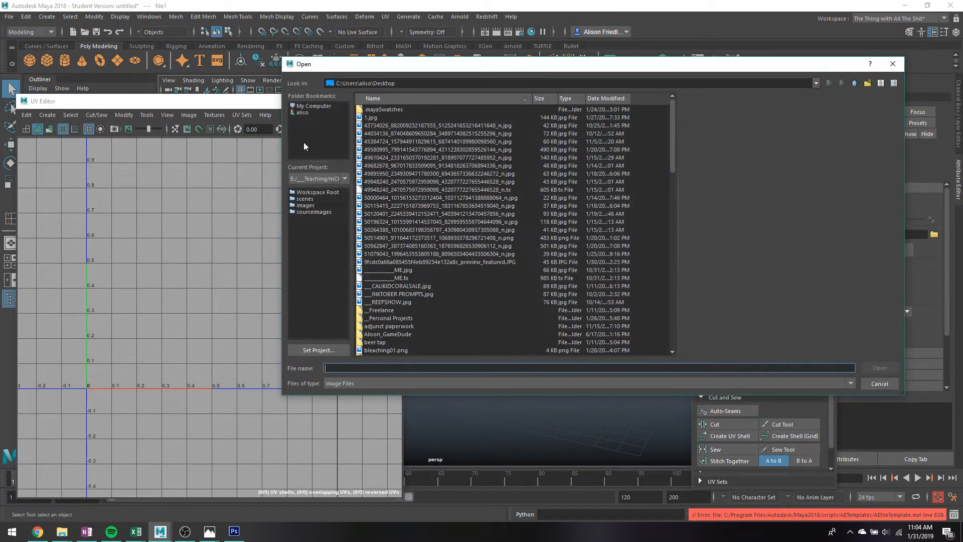
scroll(408, 188, down, 10)
double_click(371, 324)
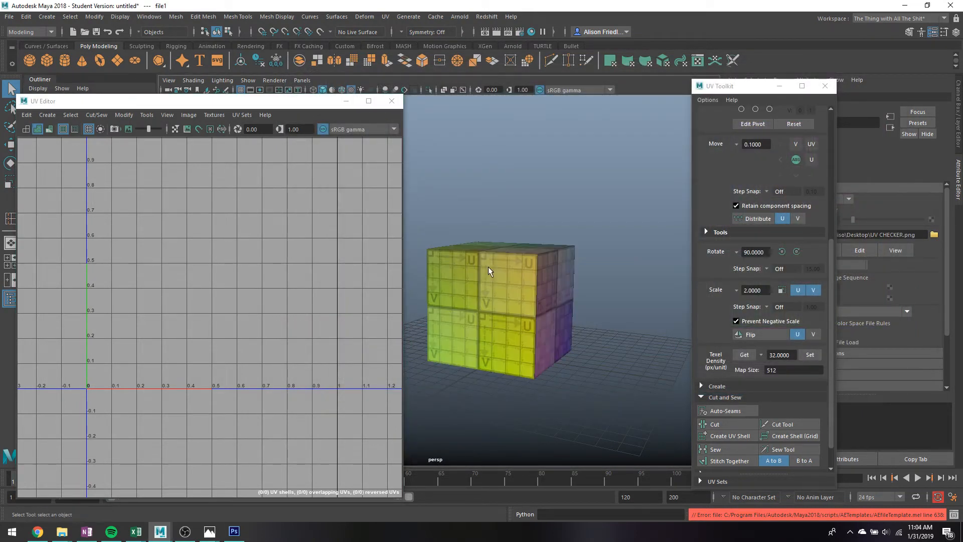
alt+drag(555, 255, 483, 237)
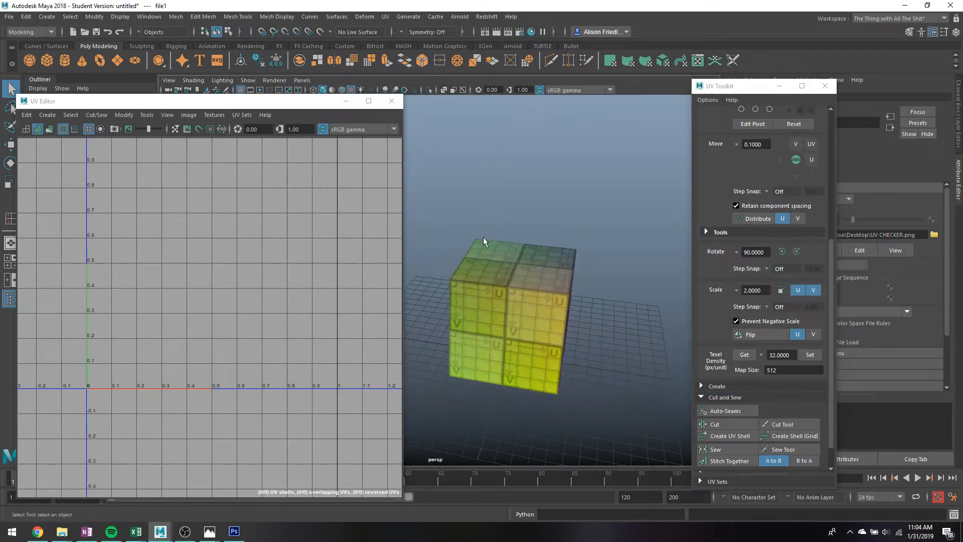
Examine the UV checker texture on the cube from several angles, comparing its faces with the cube's UV layout
click(531, 290)
scroll(582, 309, up, 4)
alt+drag(582, 308, 558, 273)
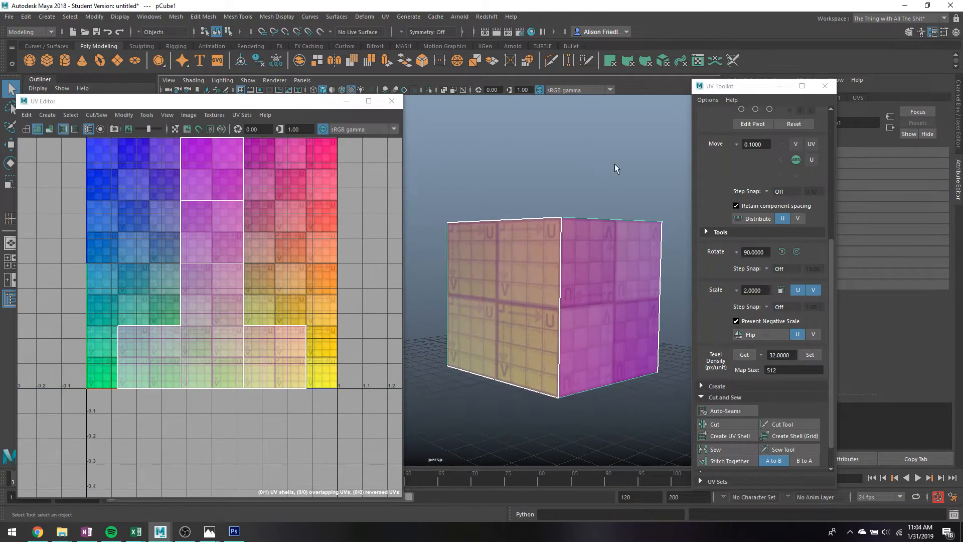
click(615, 164)
alt+drag(610, 188, 617, 214)
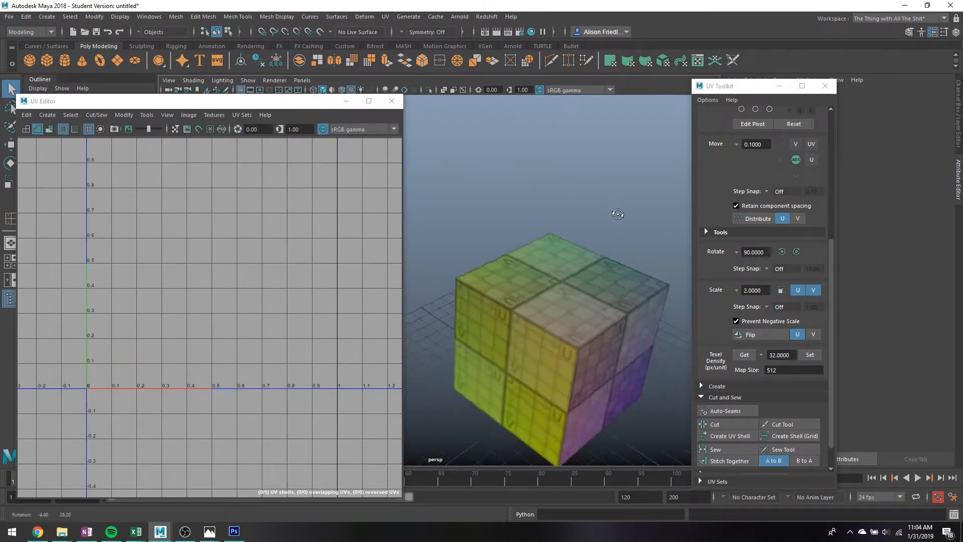
click(604, 246)
key(f)
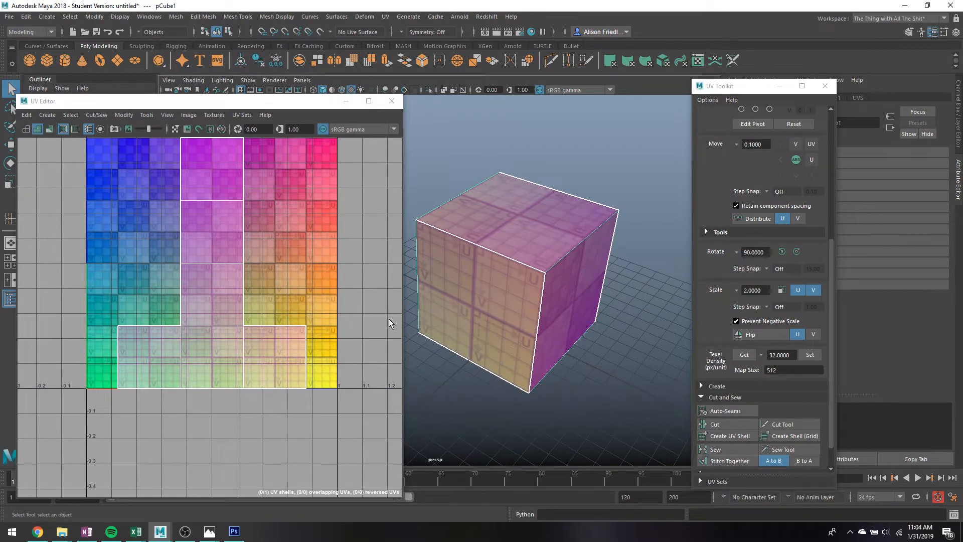
scroll(380, 327, up, 2)
scroll(196, 365, down, 3)
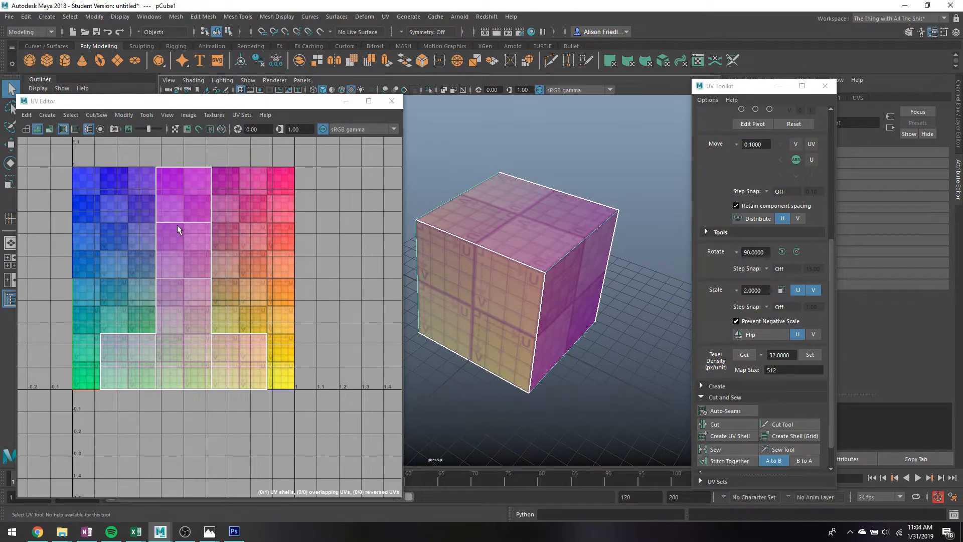
alt+drag(583, 285, 532, 242)
click(631, 214)
alt+drag(631, 215, 623, 294)
click(551, 265)
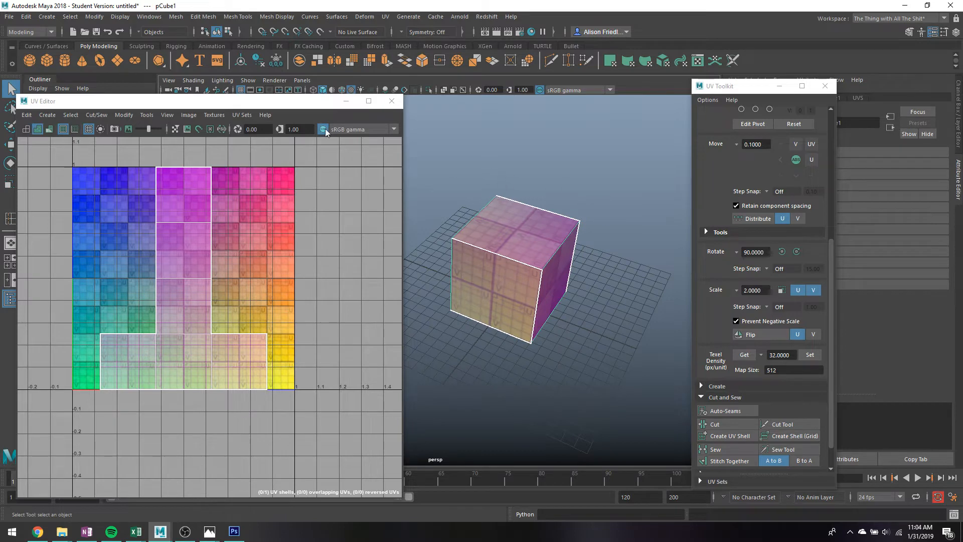
Create a polygon sphere beside the cube, move it farther away, and compare the UV layouts of the two objects
click(39, 59)
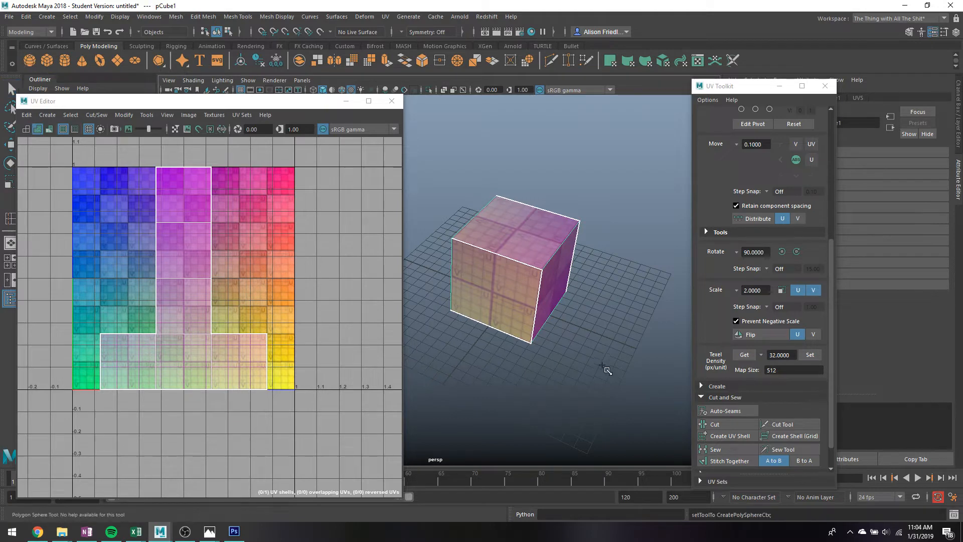
drag(604, 370, 637, 384)
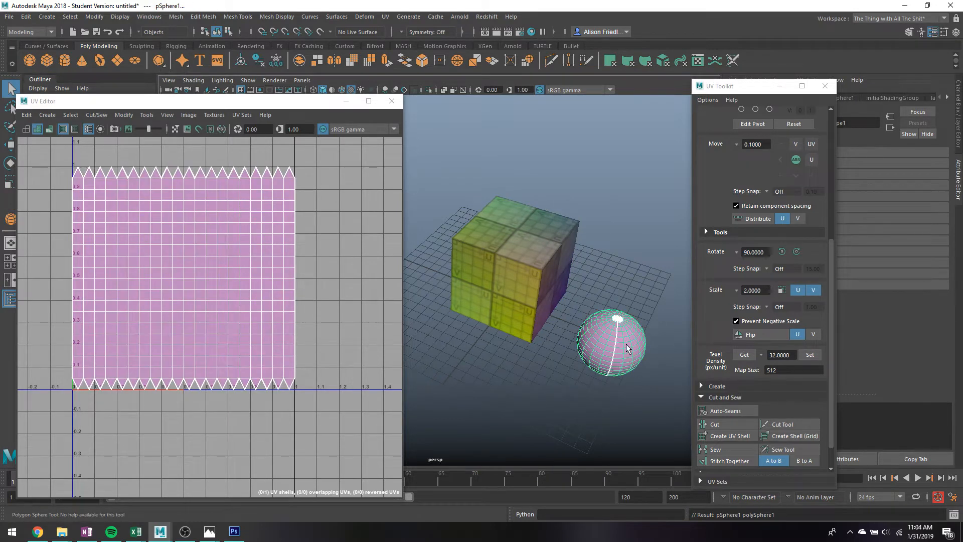
key(w)
drag(572, 329, 623, 355)
scroll(634, 359, down, 2)
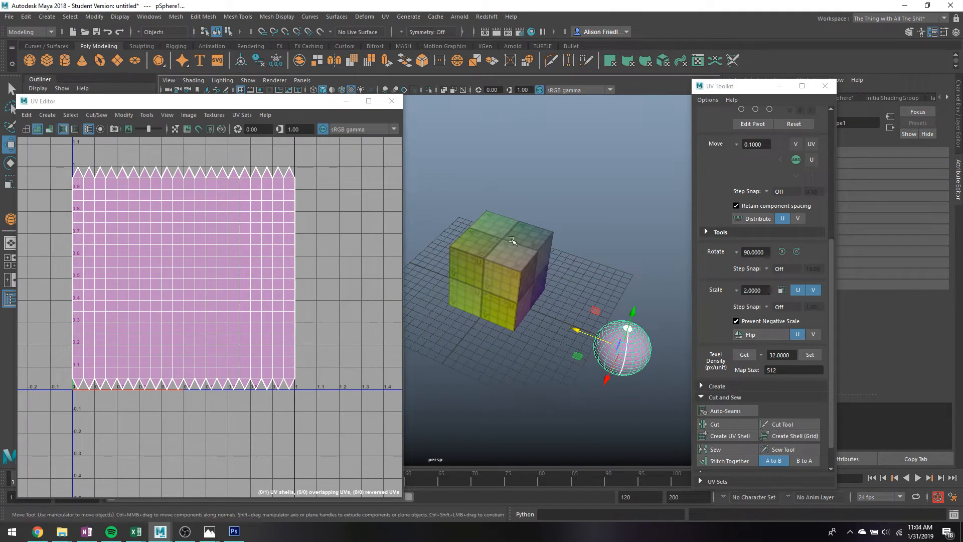
click(514, 242)
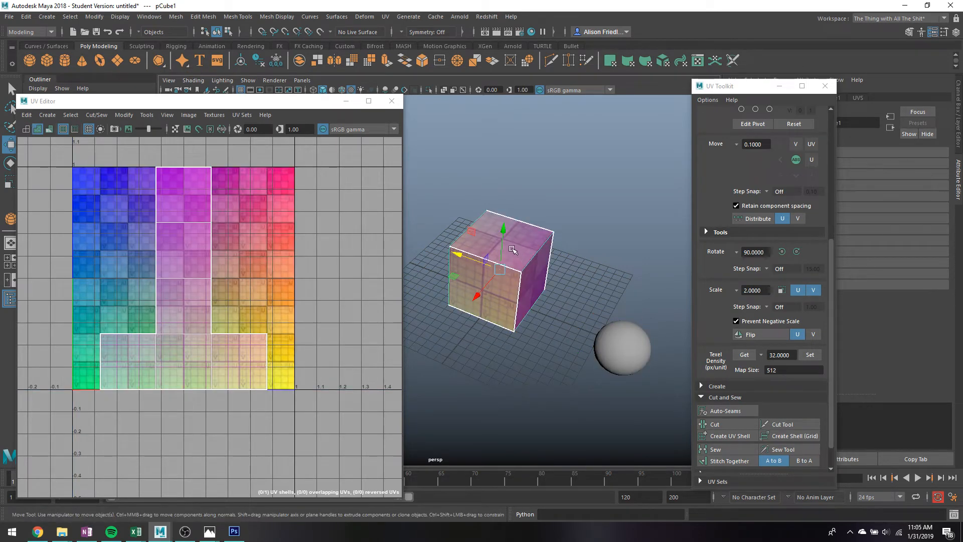
click(615, 328)
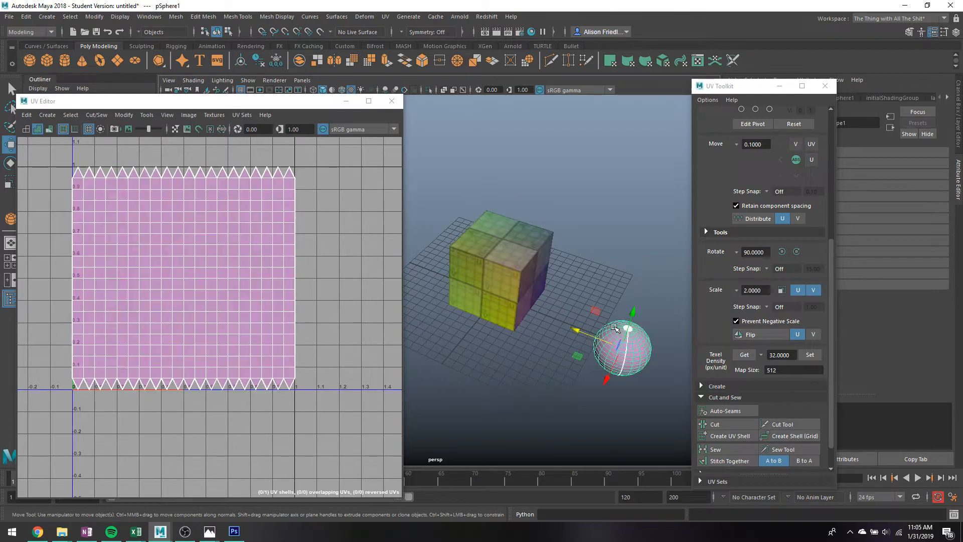
Cut off the topmost square of the cube's UV layout and move-and-sew it onto the underside of the horizontal row
click(547, 276)
right_drag(185, 278, 178, 224)
click(180, 222)
key(shift+x)
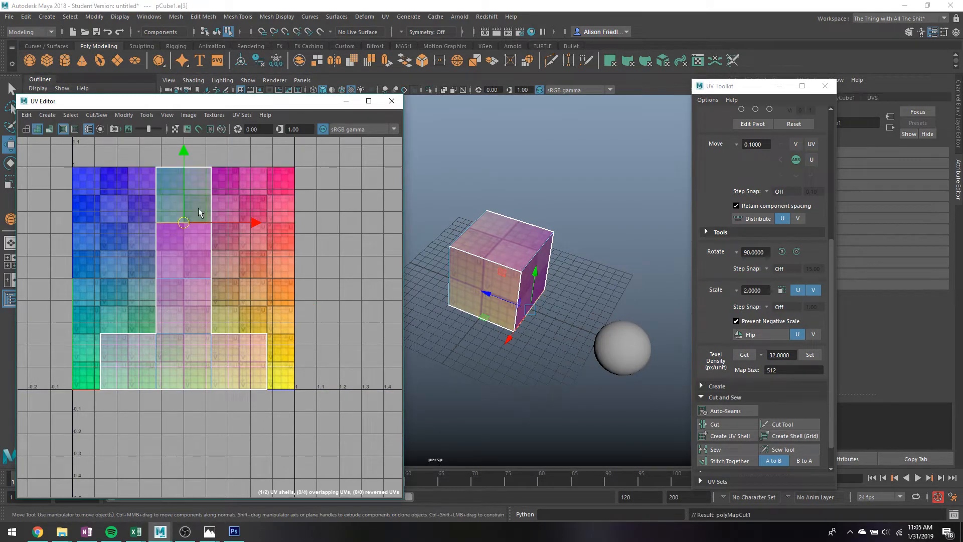
right_drag(193, 168, 242, 326)
click(195, 167)
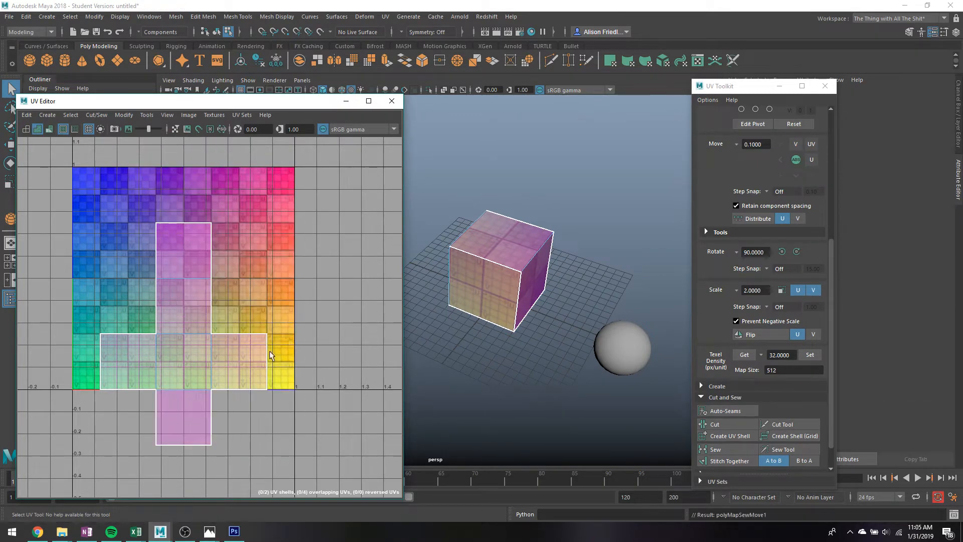
Select the UV face where the cube's layout arms cross and examine the matching face on the cube
scroll(241, 372, up, 2)
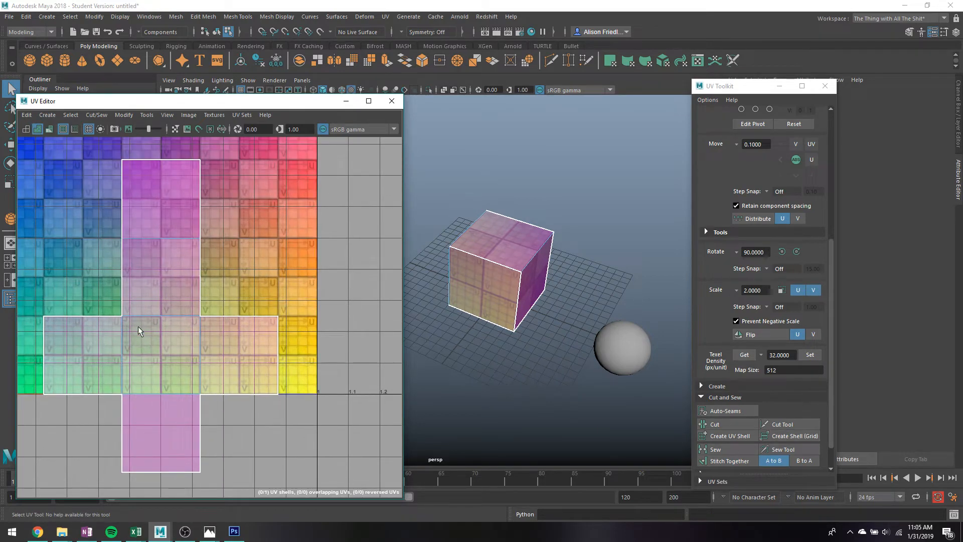
right_drag(173, 335, 175, 357)
click(170, 341)
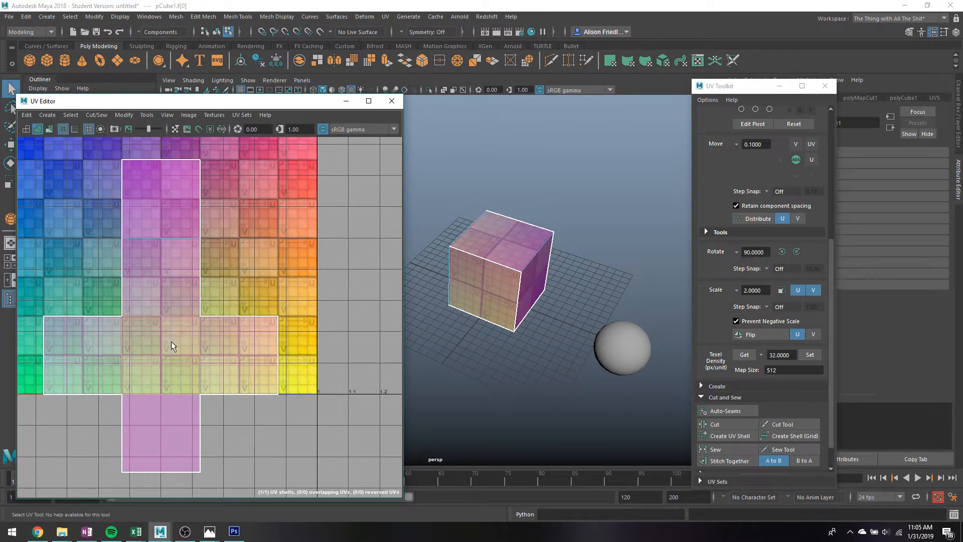
key(f)
alt+drag(525, 304, 605, 277)
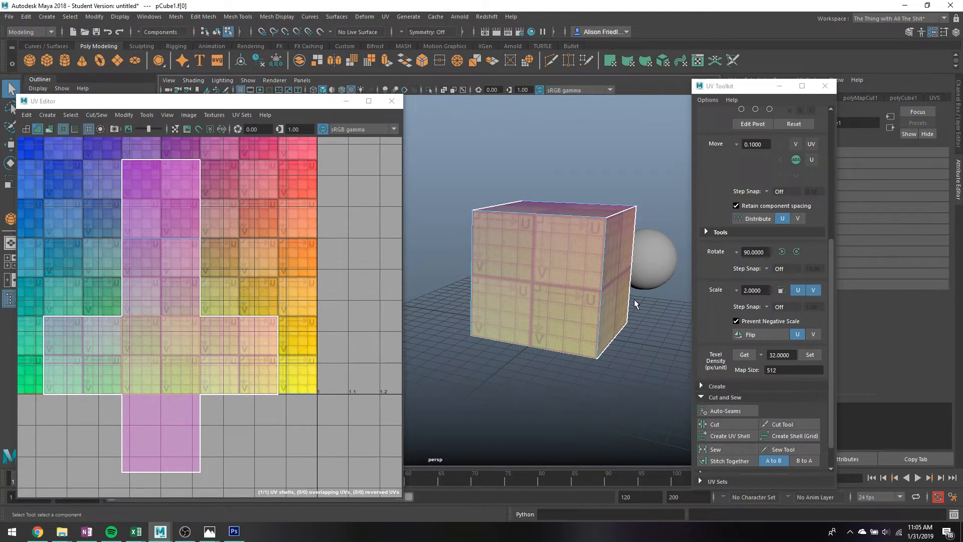
Return the cube to object mode and hide it, and assign the existing UV checker material to the sphere
right_drag(586, 226, 563, 206)
key(ctrl+h)
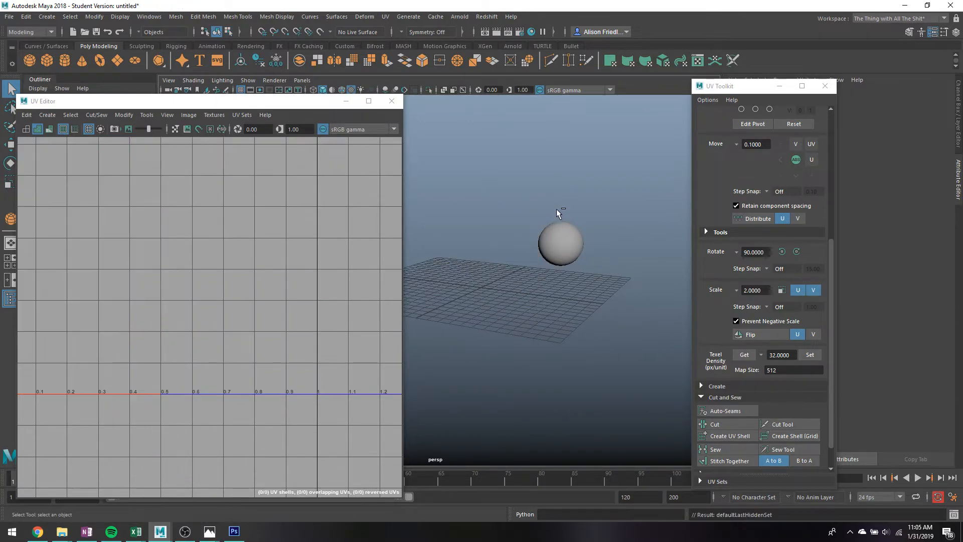
click(560, 243)
right_drag(560, 242, 624, 509)
key(f)
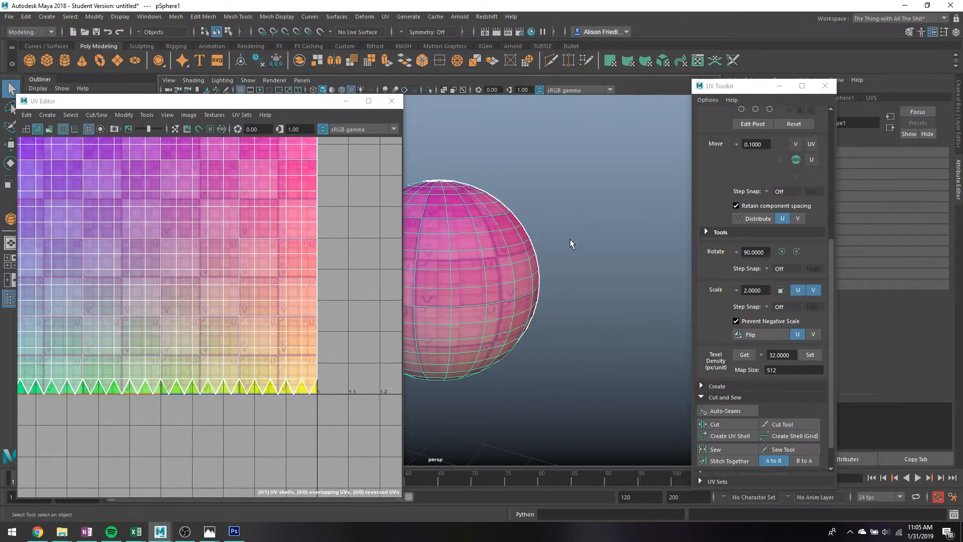
Examine the checker texture and seam on the sphere from several angles, comparing them with the sphere's full UV layout
alt+drag(542, 248, 471, 245)
alt+middle_drag(477, 246, 614, 262)
scroll(291, 224, down, 1)
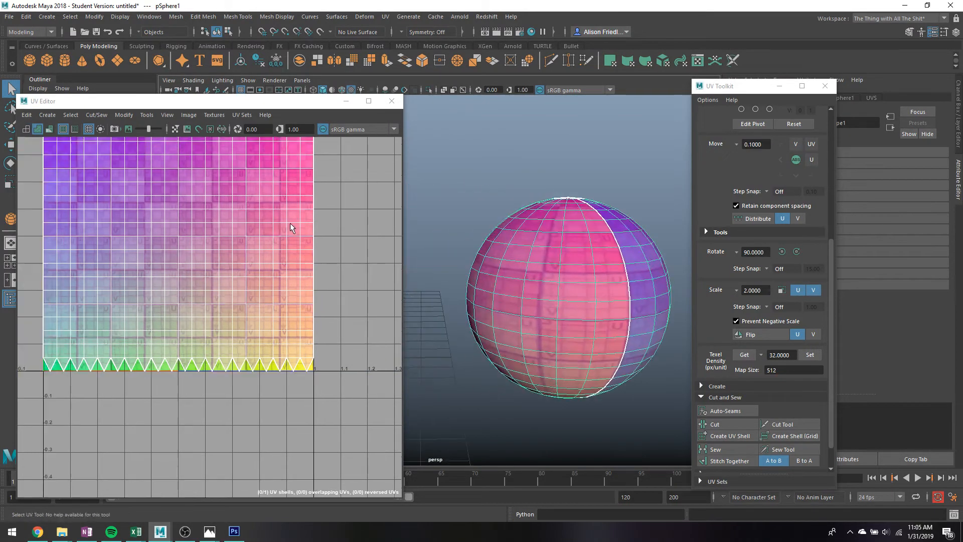
scroll(291, 223, down, 2)
alt+middle_drag(323, 221, 332, 280)
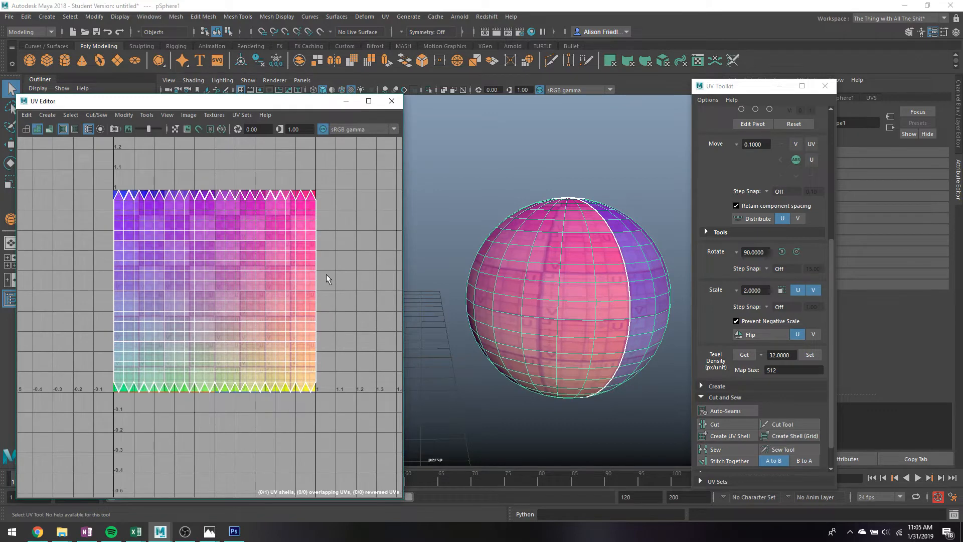
right_drag(604, 209, 655, 177)
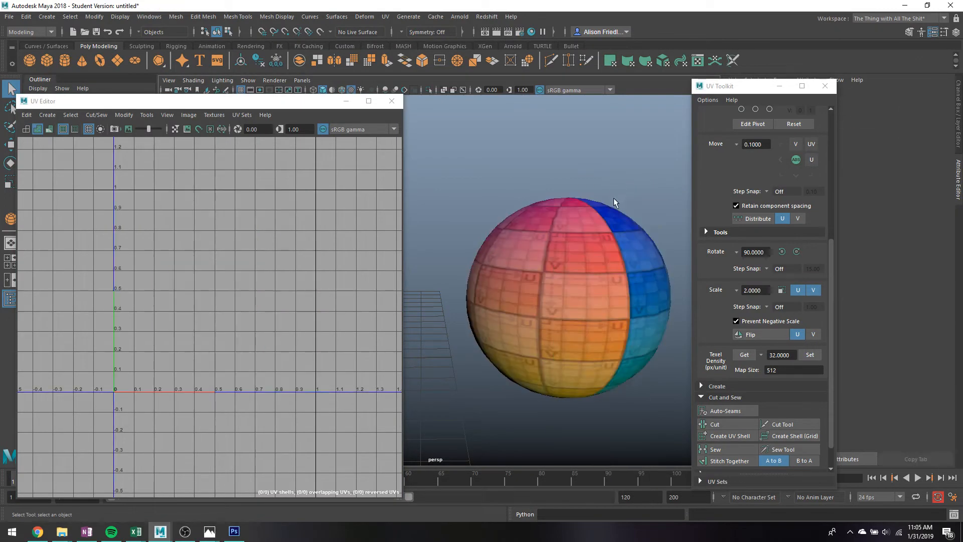
mouse_move(613, 198)
alt+mouse_down()
mouse_move(636, 251)
mouse_move(612, 200)
alt+mouse_up()
alt+middle_drag(613, 219, 589, 205)
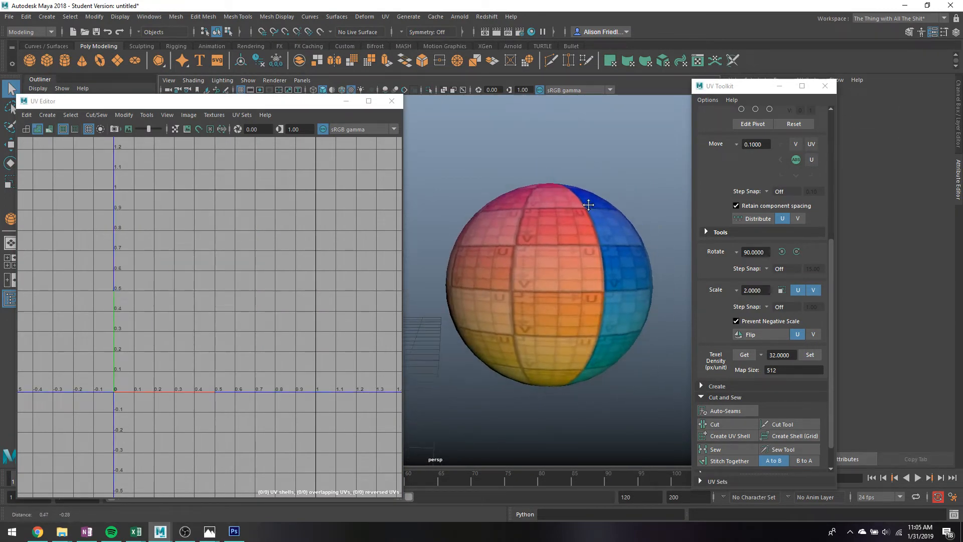
alt+drag(589, 205, 598, 244)
click(544, 254)
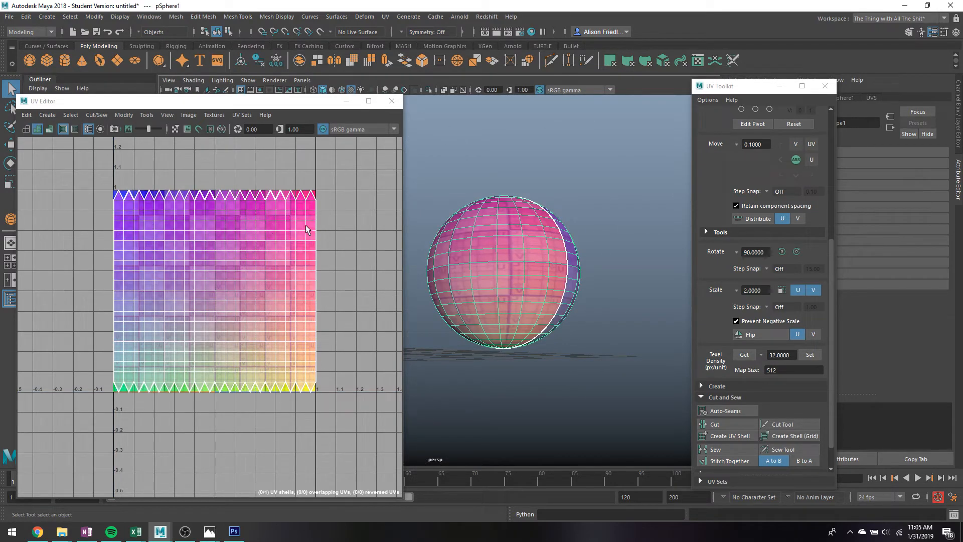
Duplicate the sphere and move the copy alongside the original
key(ctrl+d)
key(w)
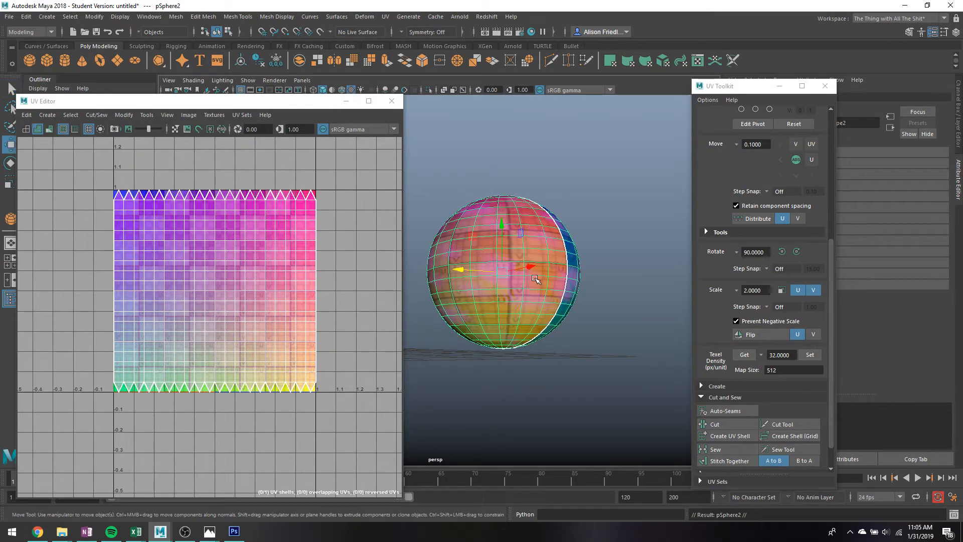
drag(461, 274, 575, 325)
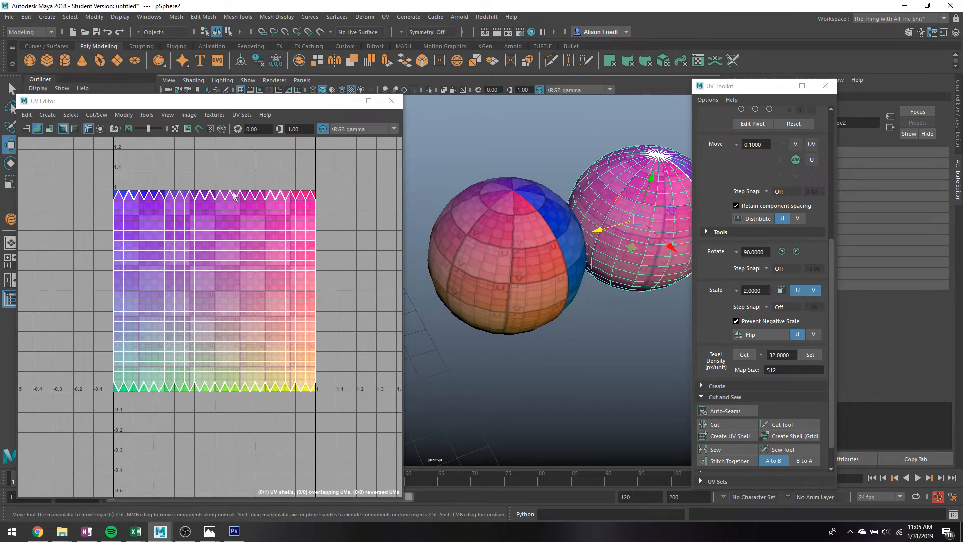
alt+drag(658, 146, 524, 243)
Select the duplicate sphere's entire UV shell and examine how the checker squares vary across the original sphere
key(q)
right_drag(306, 245, 272, 225)
click(273, 225)
alt+drag(483, 230, 532, 281)
alt+right_drag(531, 281, 558, 305)
alt+drag(558, 305, 504, 252)
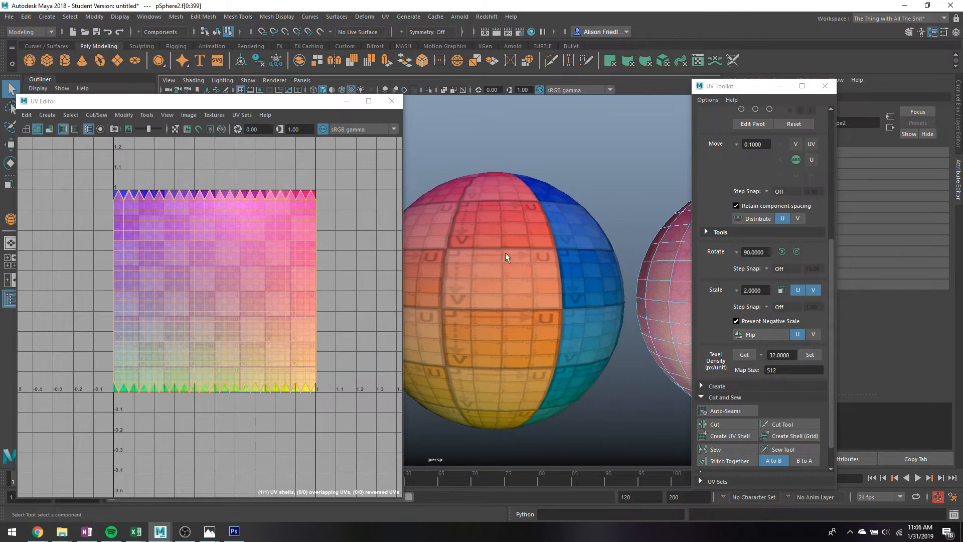
Clear the UV shell selection, examine the checker around the original sphere's lower pole, and return the duplicate to object mode
right_drag(287, 281, 324, 262)
scroll(289, 264, up, 2)
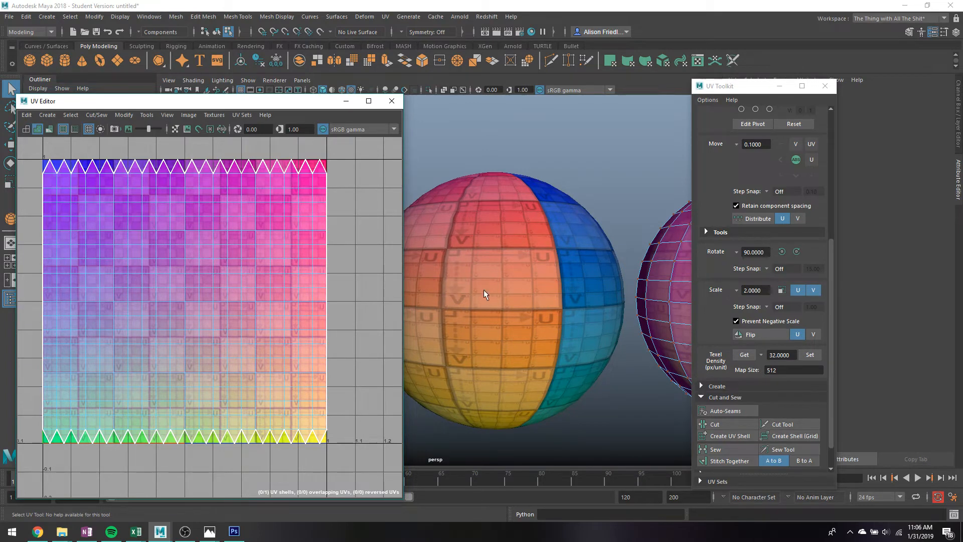
alt+drag(555, 297, 508, 312)
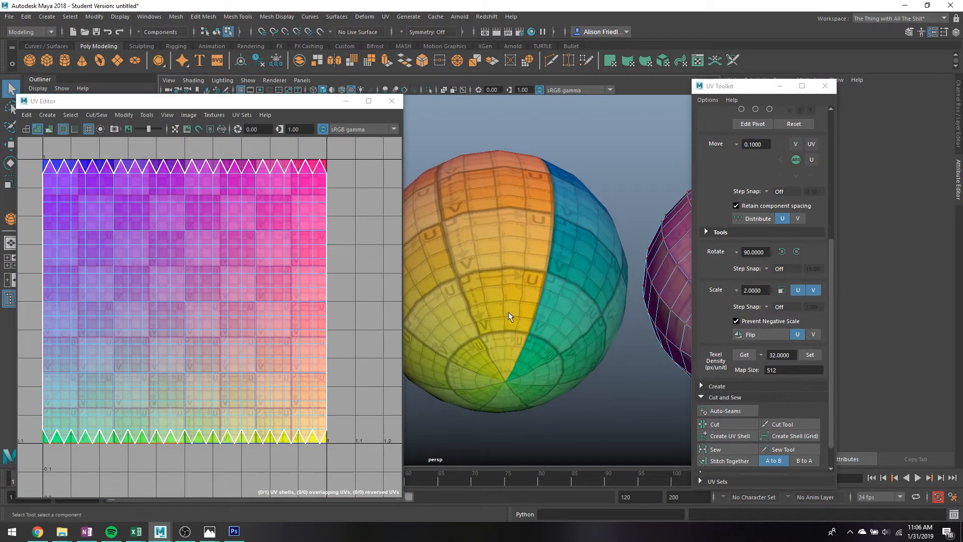
scroll(532, 329, down, 5)
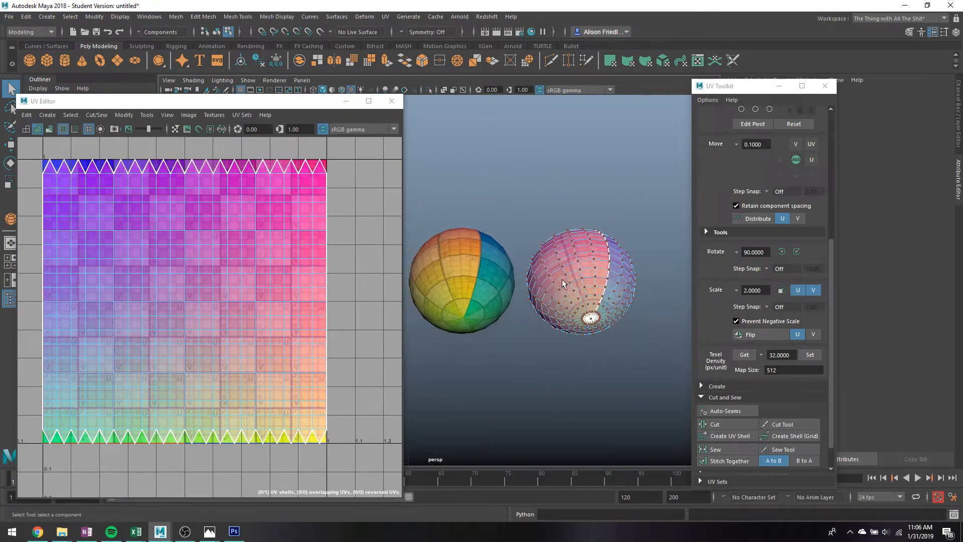
alt+drag(562, 279, 574, 266)
right_drag(573, 243, 602, 229)
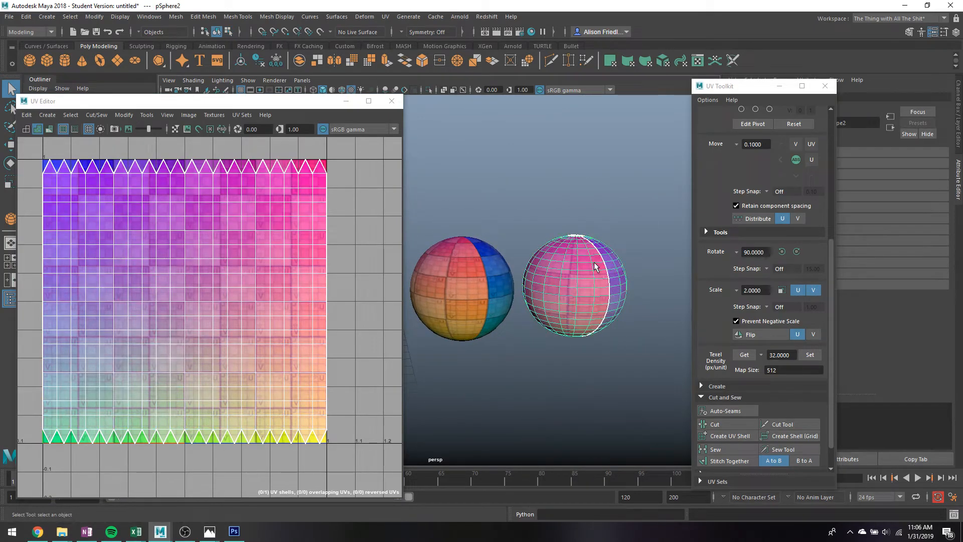
Select the duplicate sphere's UV shell and unfold it, then return to object mode and deselect the sphere
right_drag(173, 251, 224, 516)
click(161, 248)
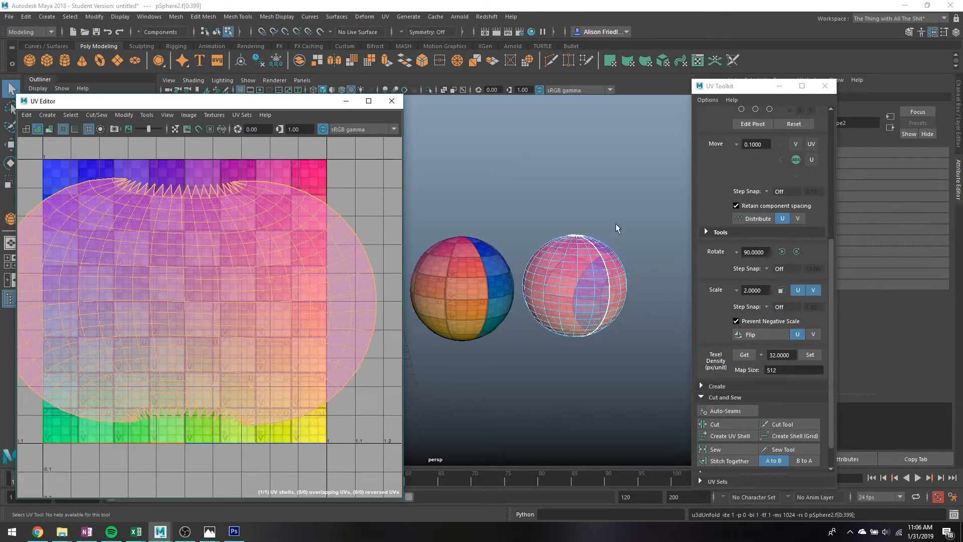
alt+drag(624, 277, 558, 266)
right_drag(597, 266, 642, 215)
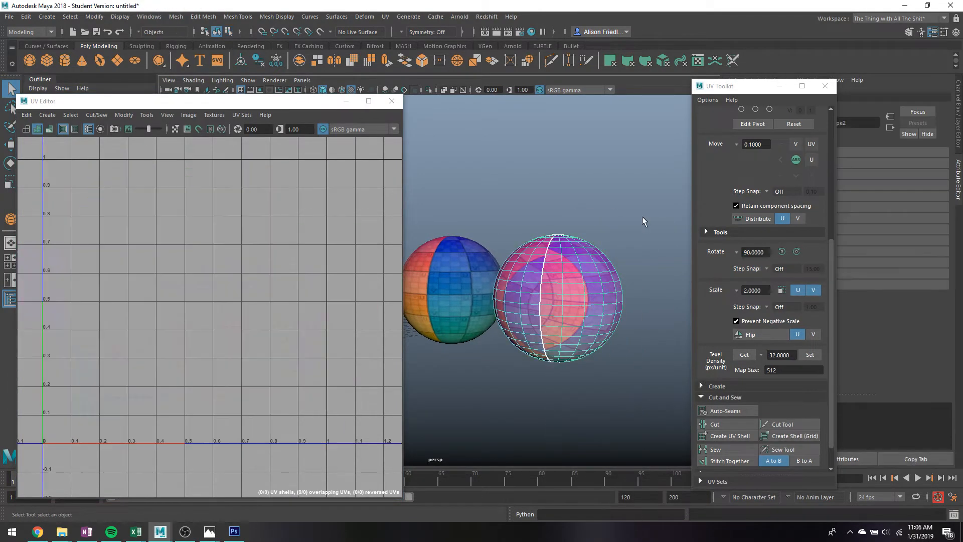
click(643, 216)
Compare the checker texture on both spheres, then select the unfolded duplicate and examine it against its UV layout
alt+drag(604, 256, 505, 278)
alt+middle_drag(506, 277, 604, 262)
alt+drag(604, 263, 462, 287)
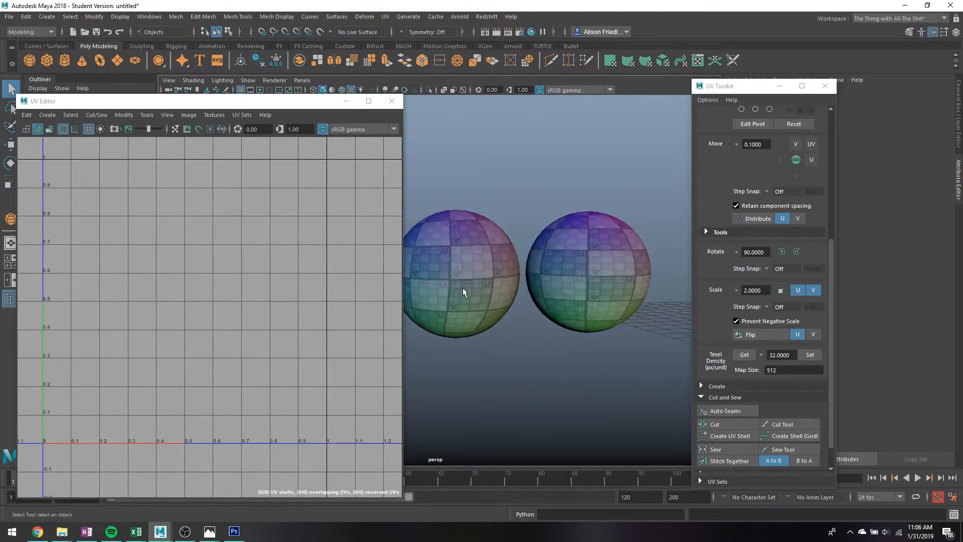
click(454, 256)
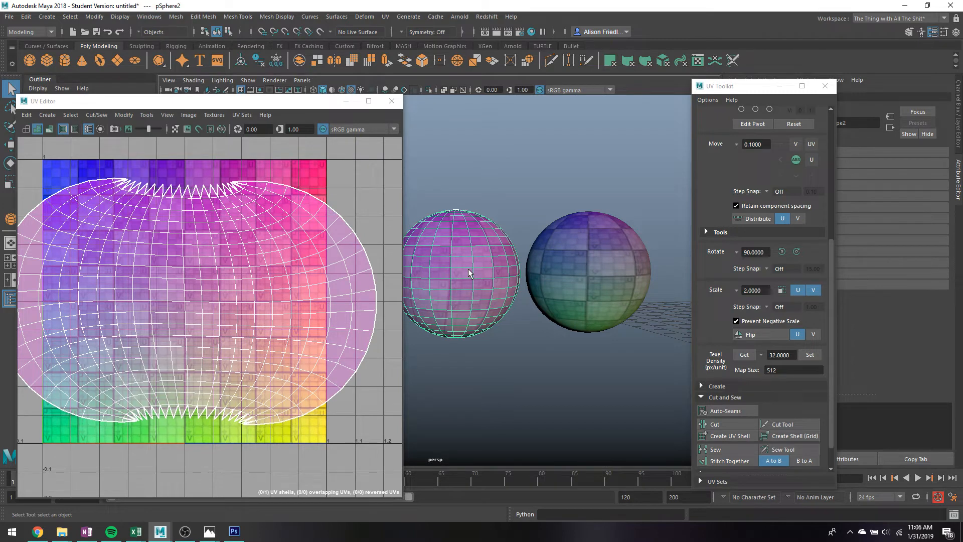
scroll(390, 233, up, 1)
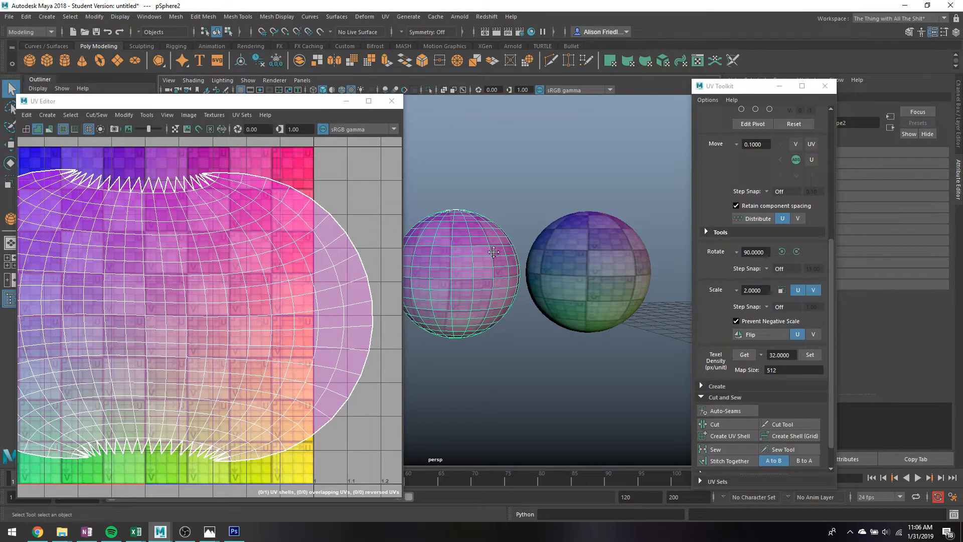
scroll(519, 246, up, 4)
alt+drag(518, 229, 525, 241)
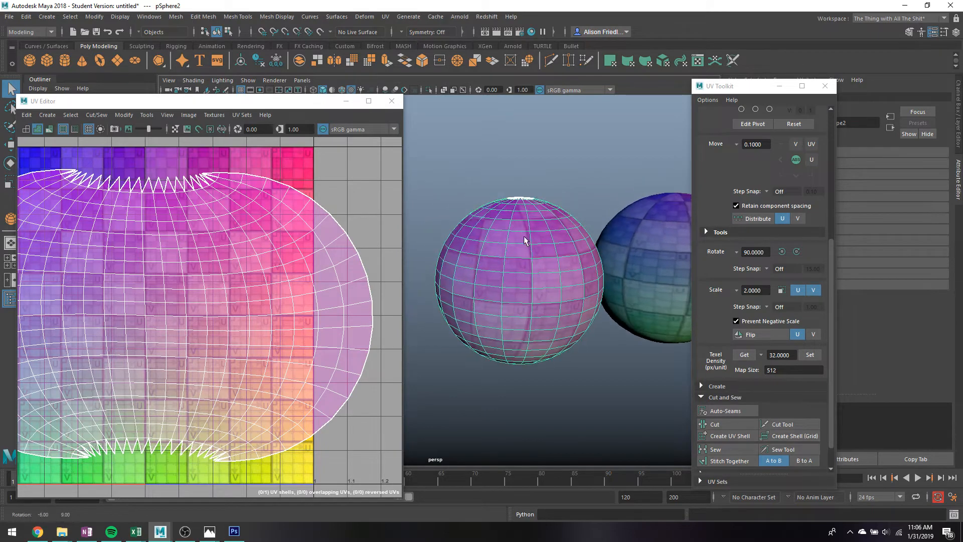
Create a large polygon torus beside the two checker-textured spheres
click(556, 201)
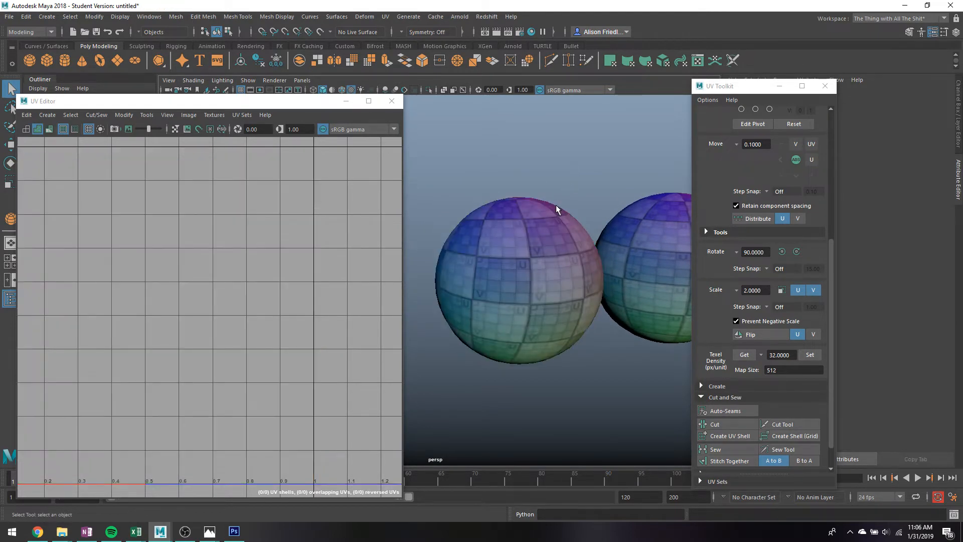
click(556, 205)
alt+right_drag(657, 307, 578, 314)
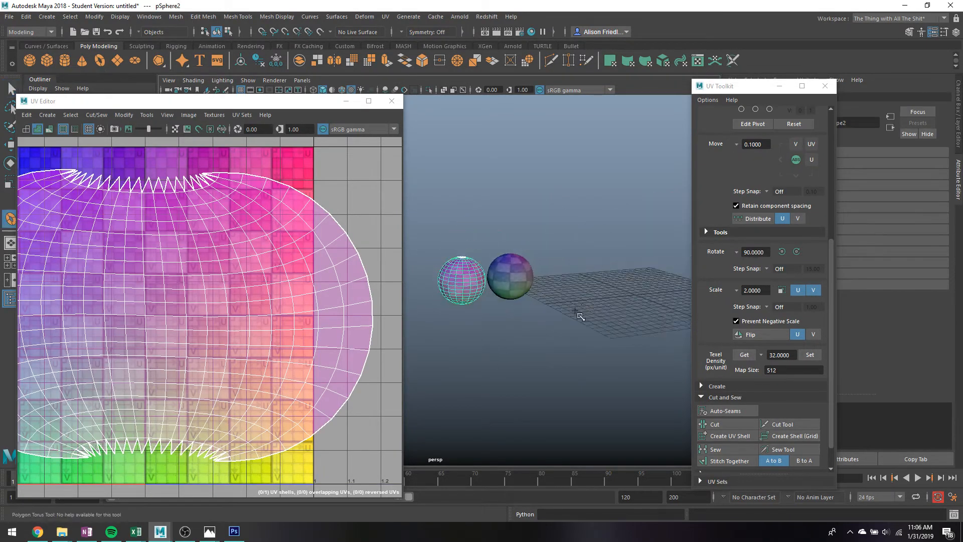
alt+drag(579, 314, 613, 243)
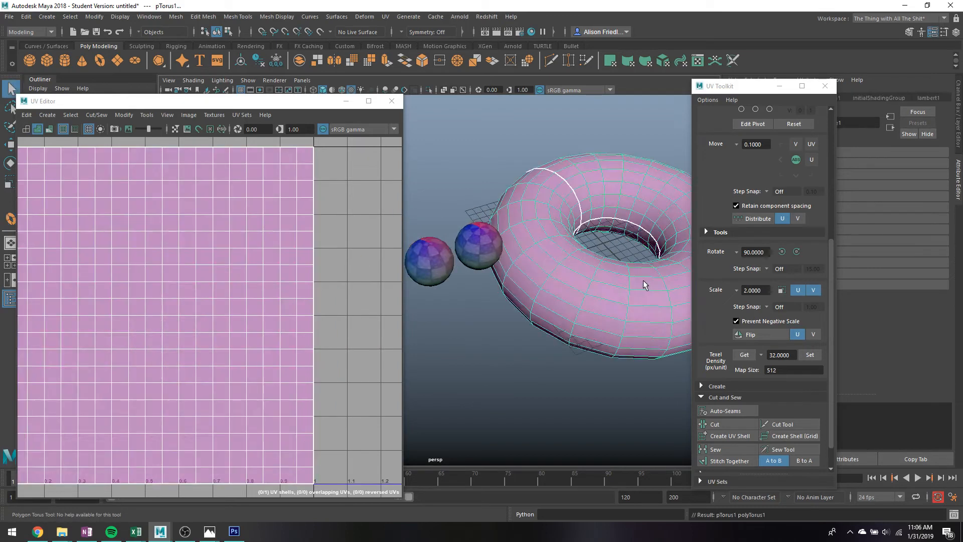
Assign the existing checker material to the torus and frame its UV layout in the UV Editor
key(q)
right_drag(606, 205, 680, 477)
alt+drag(627, 301, 577, 227)
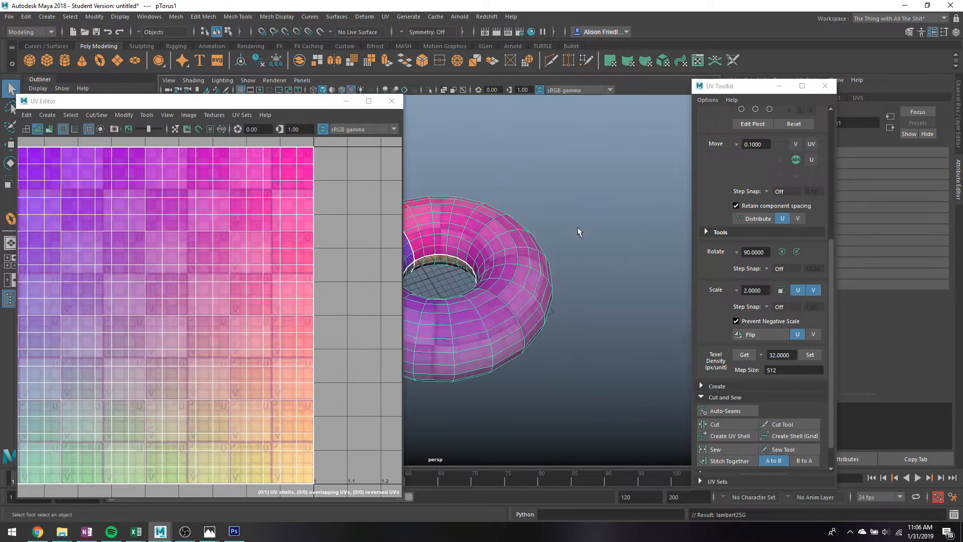
alt+middle_drag(491, 273, 640, 265)
key(f)
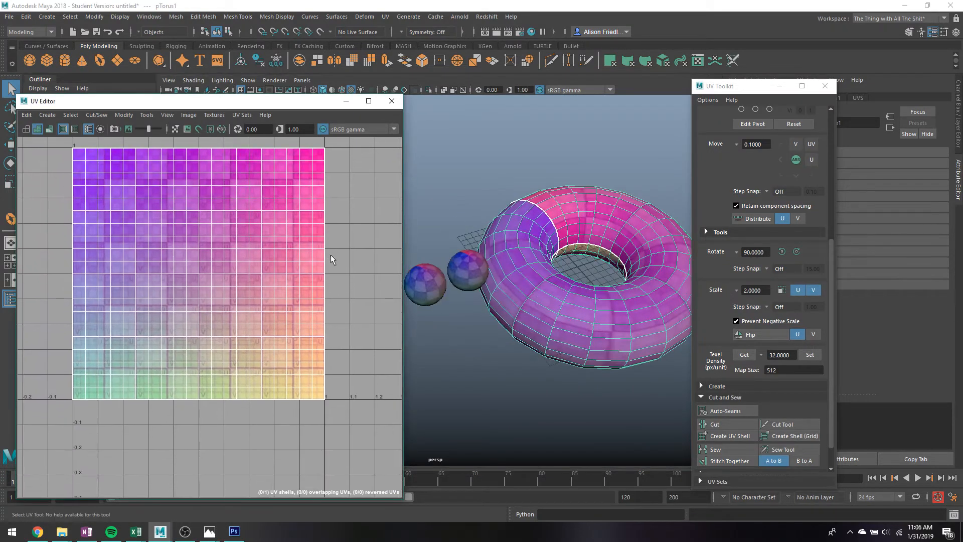
Turn on smooth preview for the torus, isolate it in the viewport, and deselect it
alt+drag(568, 264, 609, 321)
key(3)
key(ctrl+1)
click(585, 208)
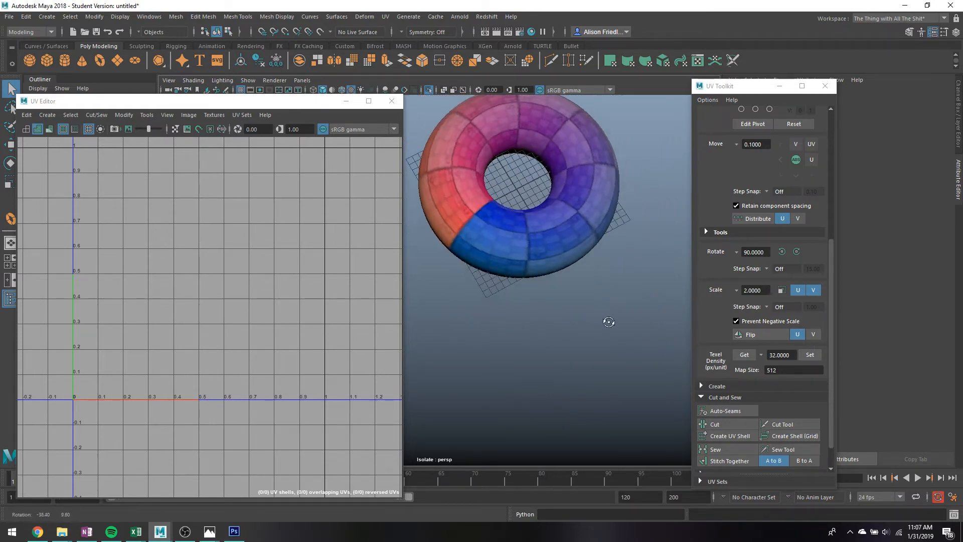
alt+middle_drag(609, 321, 623, 365)
scroll(601, 345, up, 2)
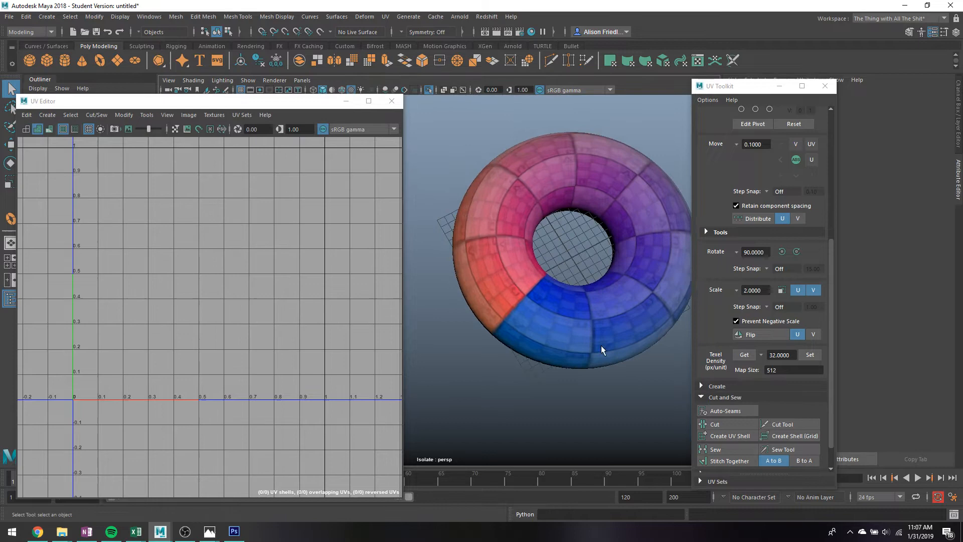
Select the torus's whole UV shell and squash it vertically to about a third of its height
click(554, 312)
right_drag(201, 222, 135, 202)
click(170, 206)
key(r)
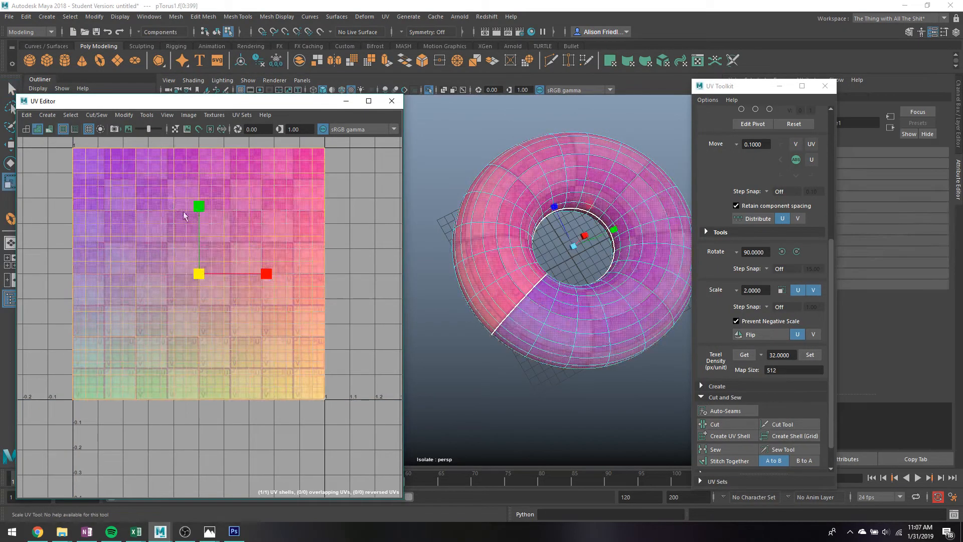
drag(199, 208, 214, 254)
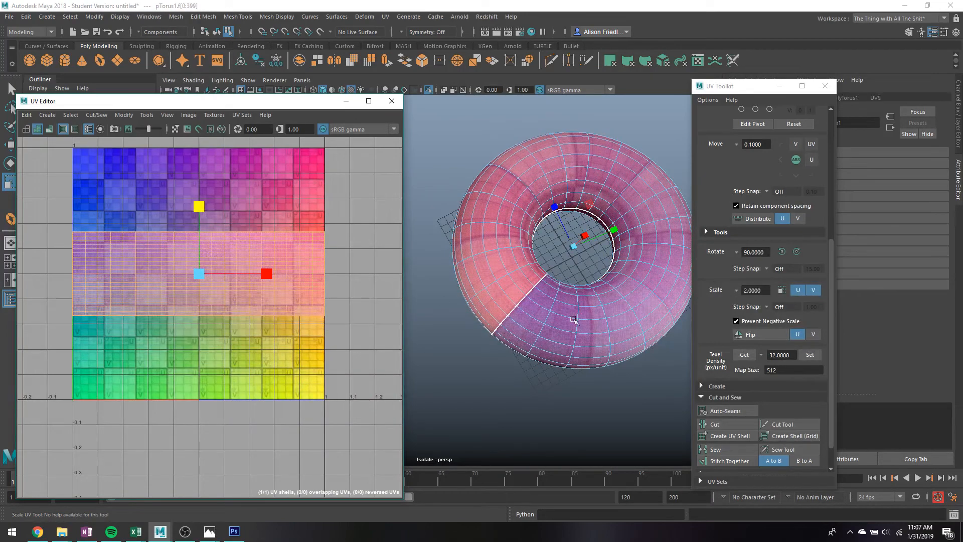
Stretch the torus's UV shell vertically to about 0.4 UV units tall, then return to object mode with nothing selected
alt+drag(542, 326, 544, 279)
drag(199, 215, 200, 204)
alt+middle_drag(634, 346, 530, 255)
key(q)
right_drag(529, 243, 553, 229)
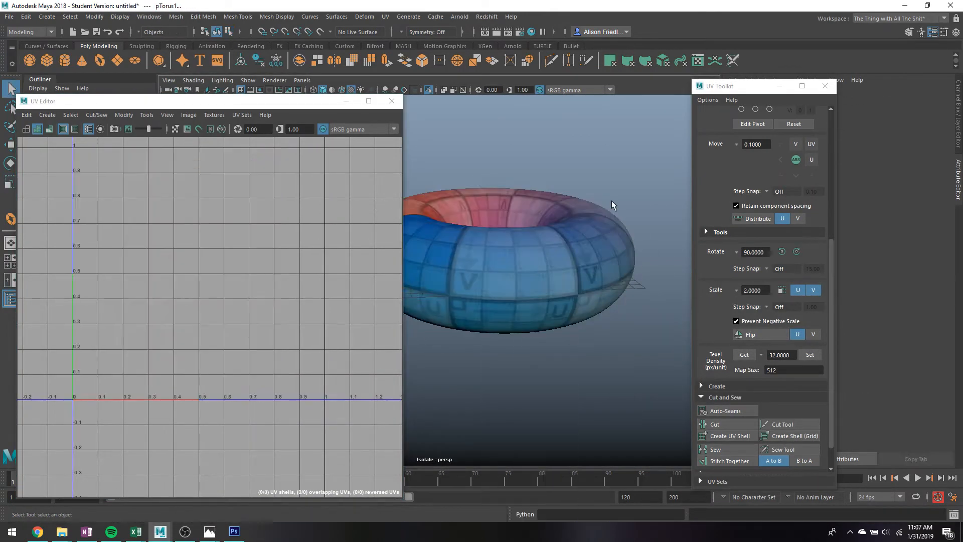
Move the UV Toolkit window aside to uncover more of the viewport and view the whole torus
alt+drag(628, 275, 621, 314)
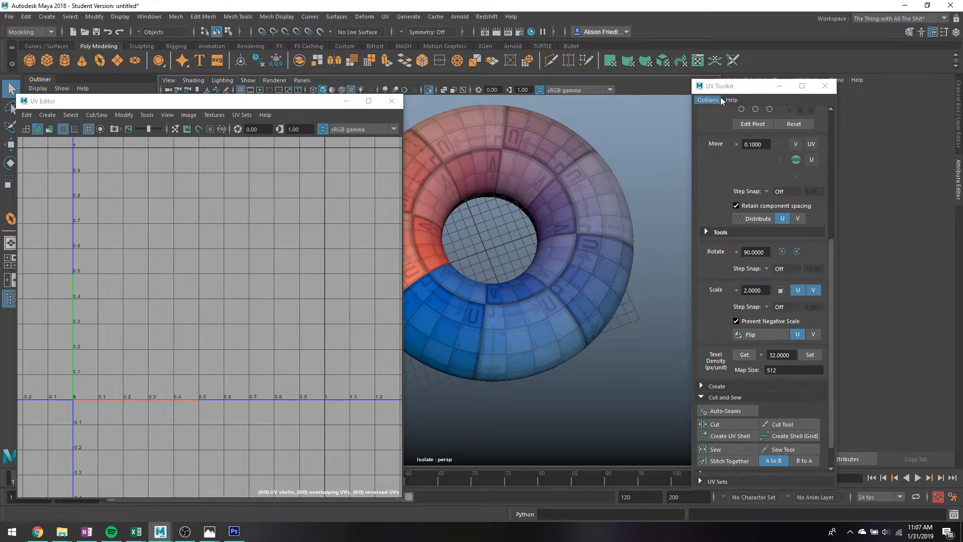
drag(742, 86, 844, 67)
alt+drag(689, 138, 646, 188)
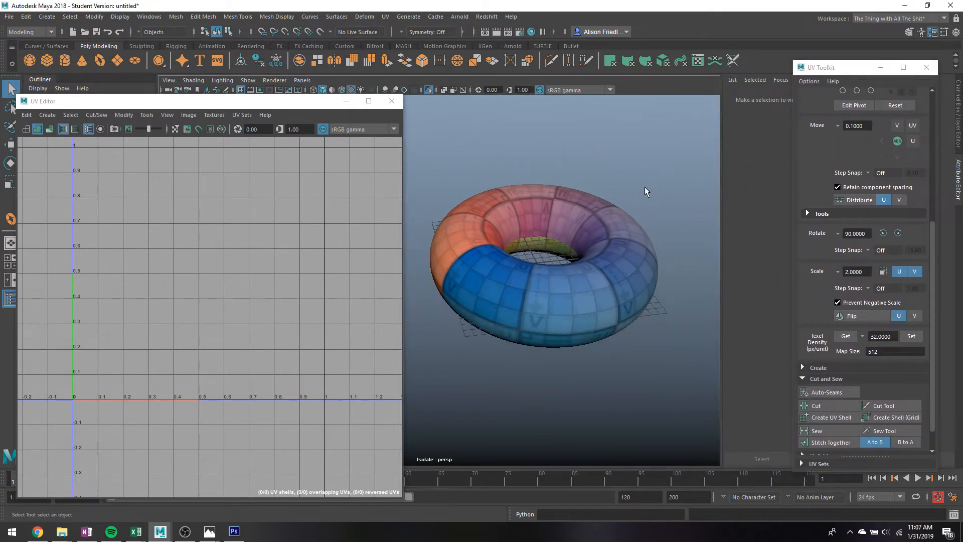
Compare the checker squares around the torus's inner and outer rings with its UV layout
click(605, 200)
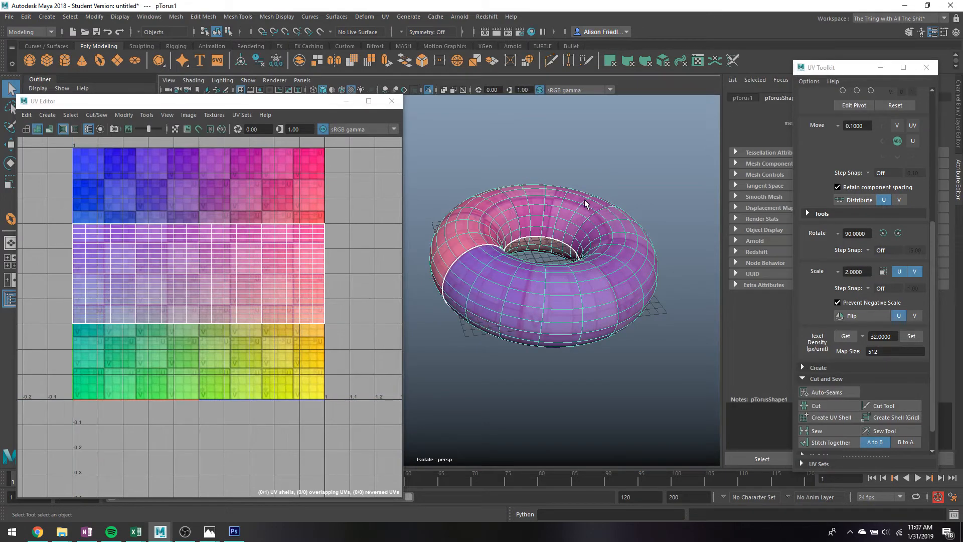
click(601, 175)
alt+drag(593, 247, 562, 279)
click(483, 225)
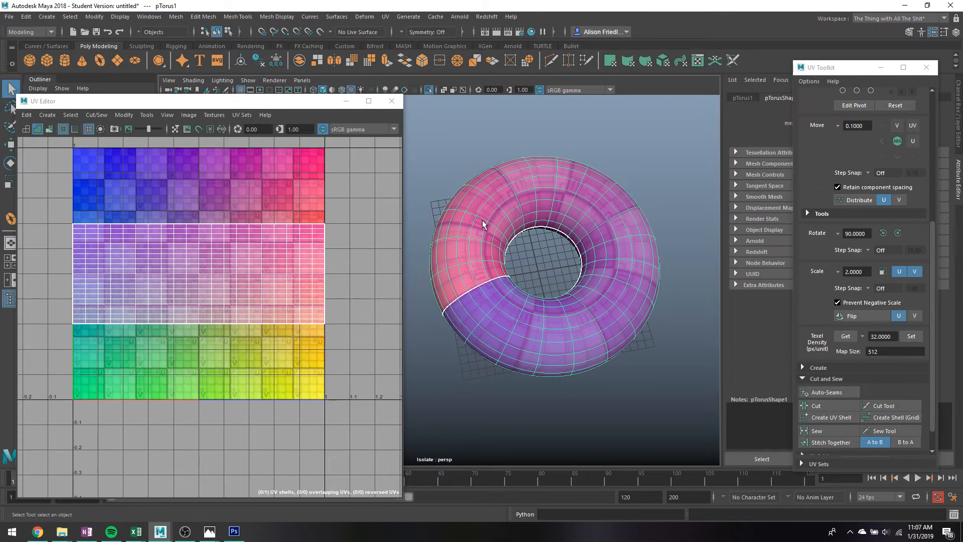
click(625, 419)
alt+drag(611, 396, 594, 361)
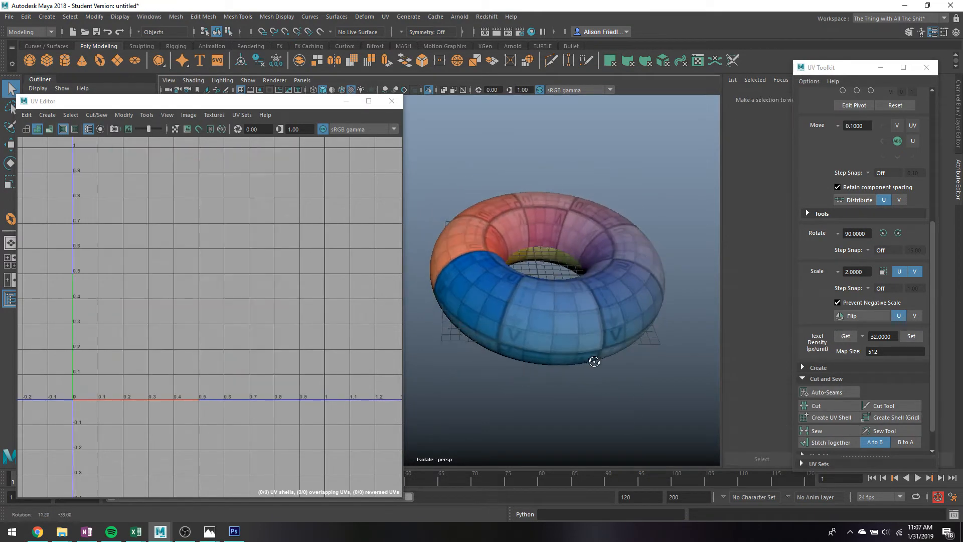
scroll(586, 320, up, 3)
alt+drag(586, 319, 528, 306)
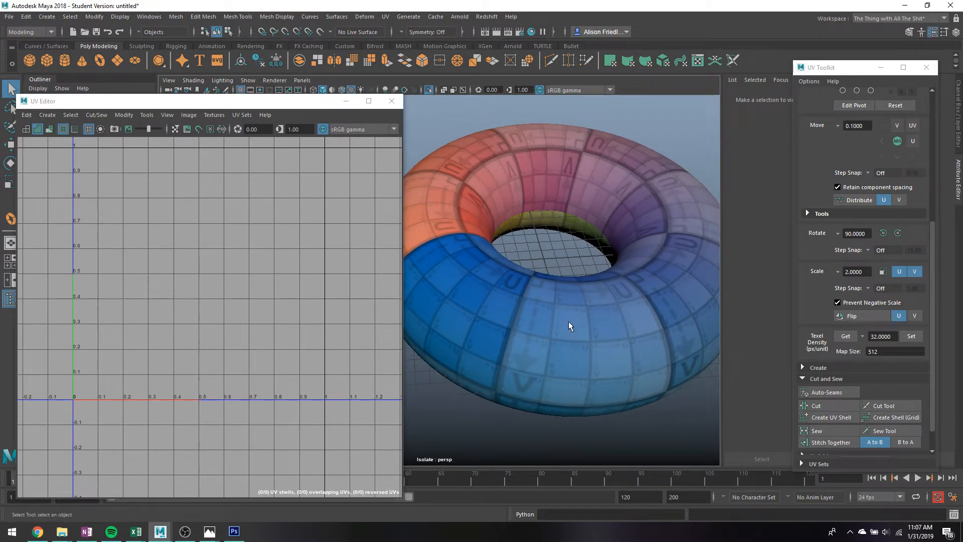
scroll(566, 254, down, 3)
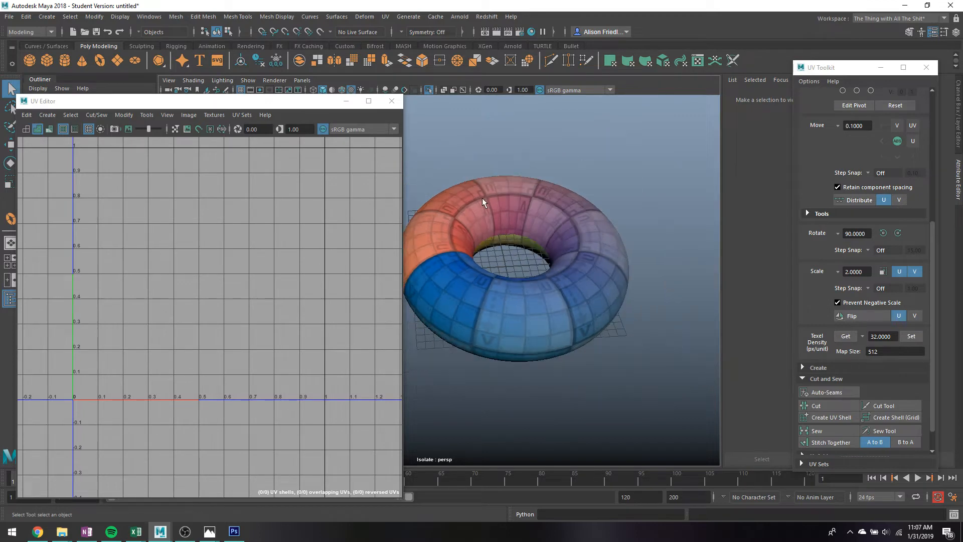
Scale the UVs in the first quarter of the torus's shell up about 3.85 times, then return to object mode and deselect
click(465, 196)
right_drag(146, 230, 103, 209)
drag(52, 195, 120, 329)
right_drag(79, 243, 111, 242)
drag(58, 199, 139, 359)
key(r)
drag(102, 274, 289, 287)
key(q)
right_drag(553, 232, 604, 214)
click(666, 194)
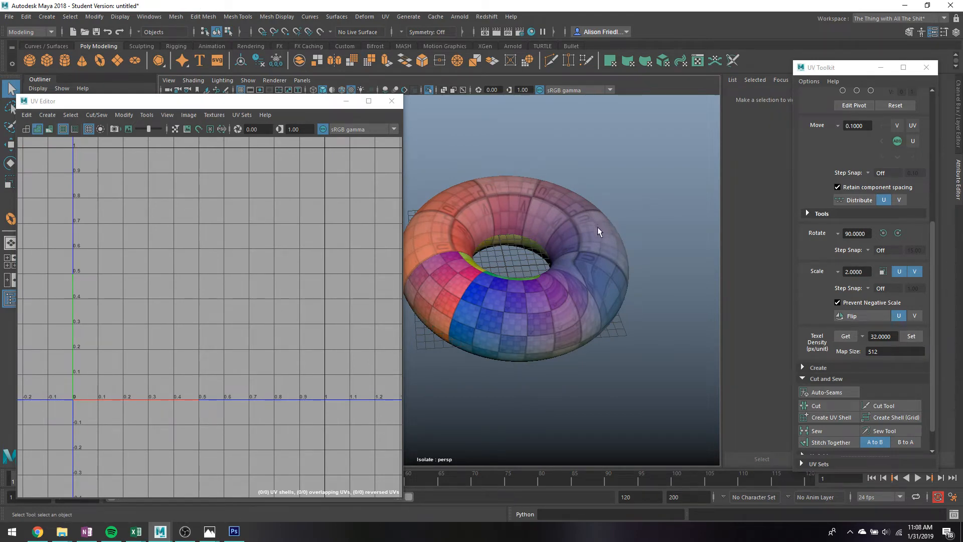
Examine the distorted checker on the torus against its enlarged, overlapping UVs
alt+drag(598, 227, 552, 301)
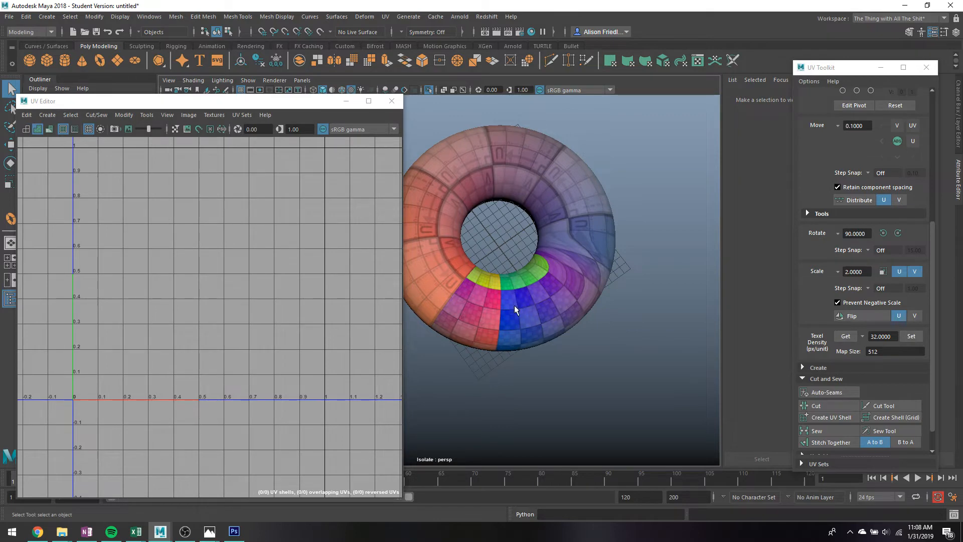
scroll(514, 305, up, 2)
click(556, 319)
alt+middle_drag(549, 223, 594, 337)
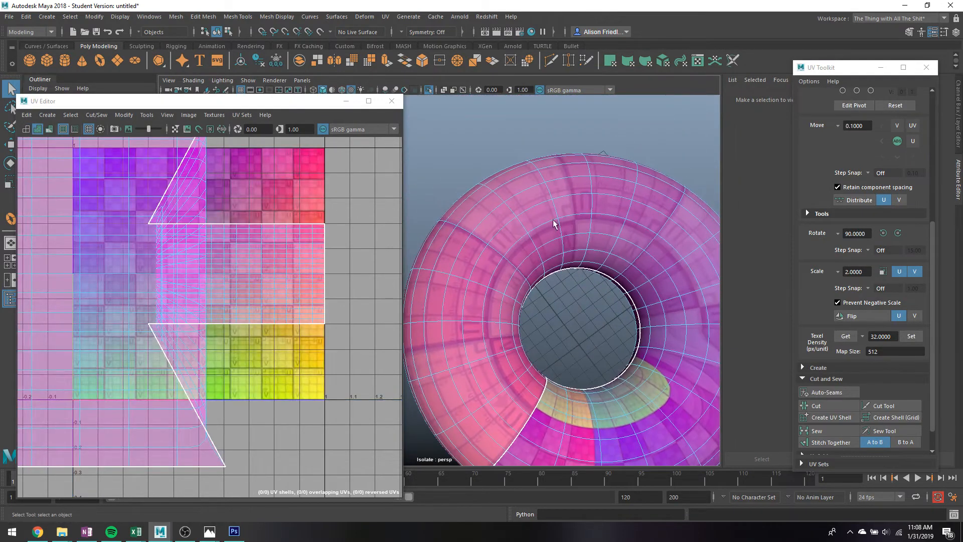
key(ctrl+z)
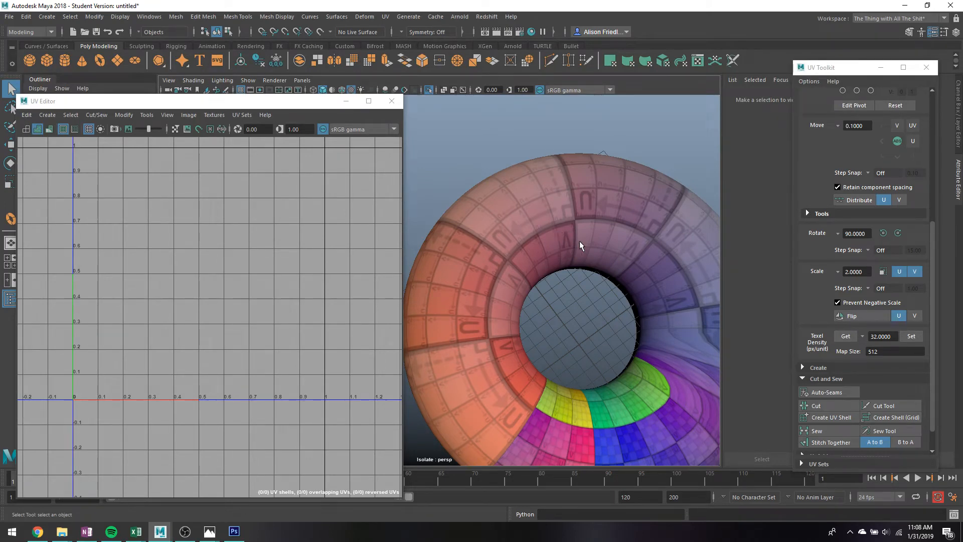
scroll(579, 241, down, 2)
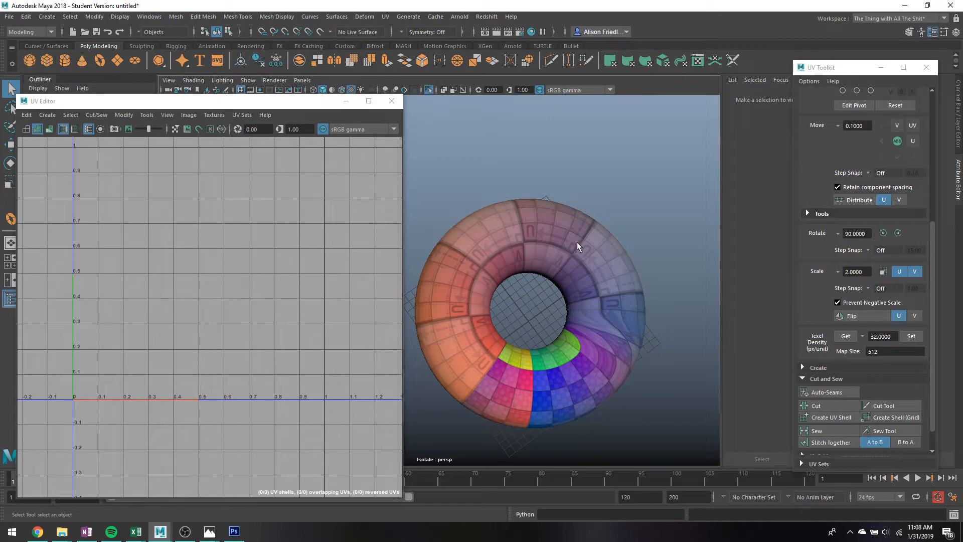
alt+middle_drag(569, 281, 561, 198)
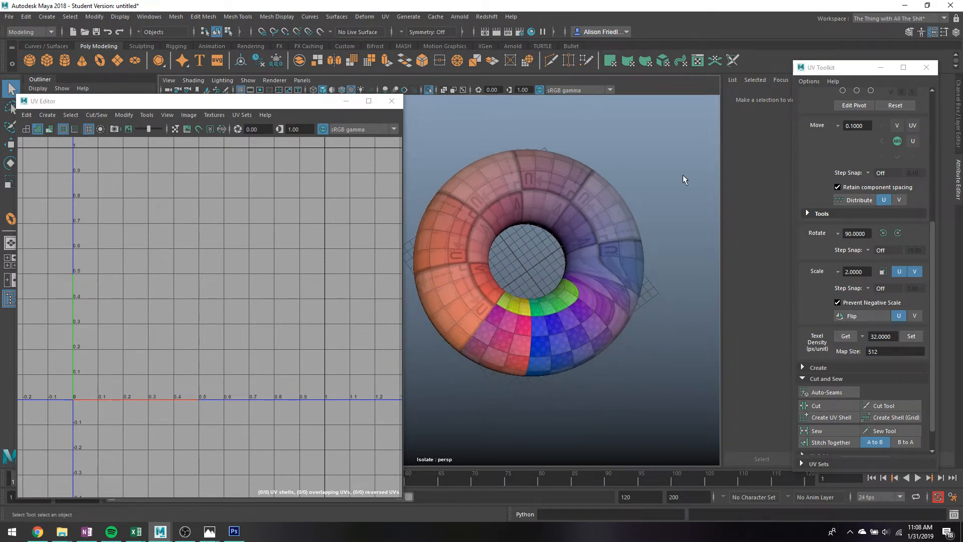
Undo the scaling of the torus's partial UV selection and return to object mode
key(ctrl+z)
key(ctrl+z)
key(ctrl+z)
key(ctrl+z)
key(ctrl+z)
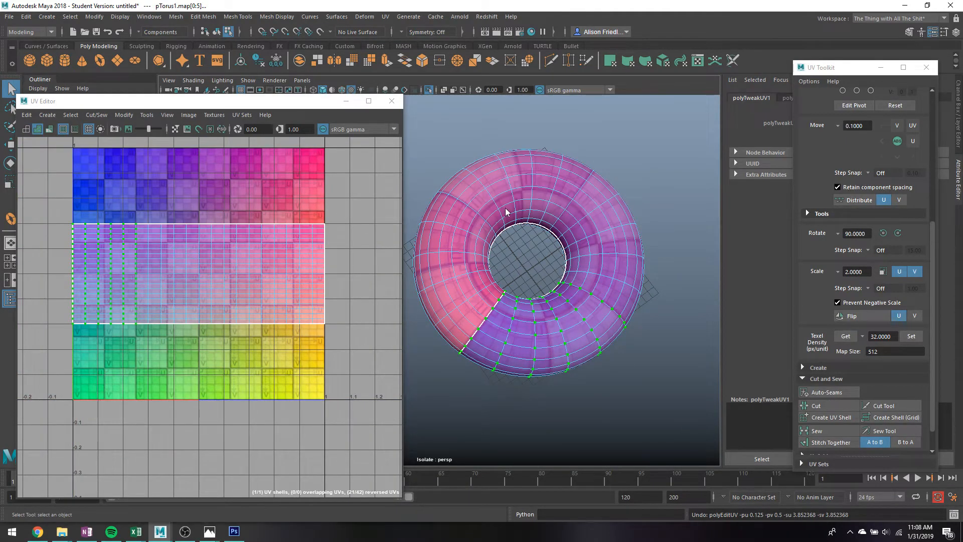
right_drag(505, 213, 576, 196)
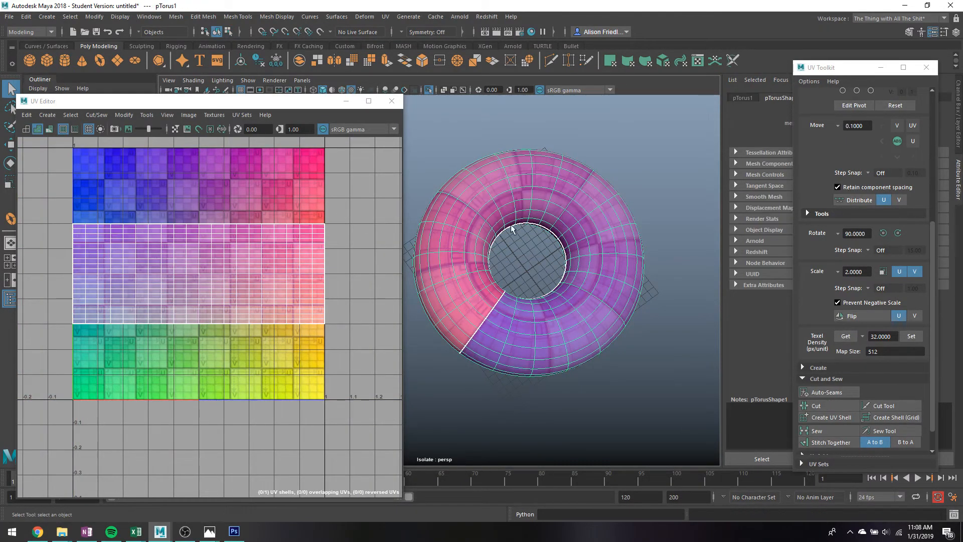
Deselect the torus and examine the restored checker pattern from the side and above
alt+drag(558, 266, 512, 217)
right_drag(514, 213, 558, 178)
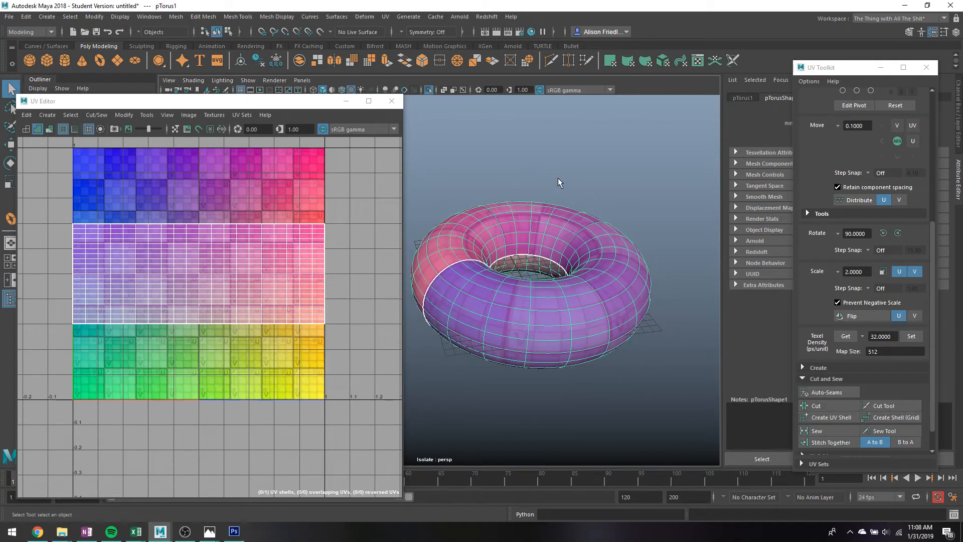
click(558, 178)
mouse_move(609, 210)
alt+mouse_down()
mouse_move(604, 202)
mouse_move(607, 226)
alt+mouse_up()
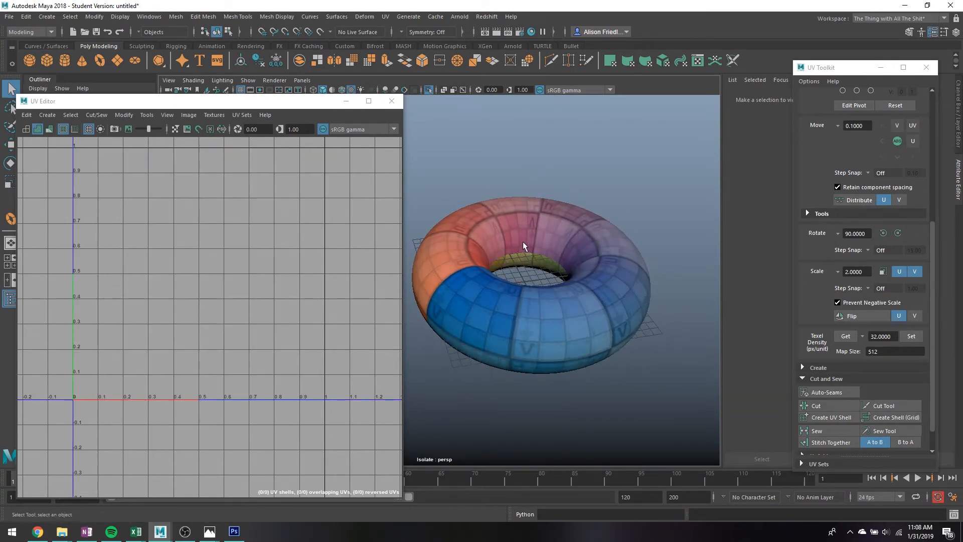
alt+drag(531, 242, 542, 272)
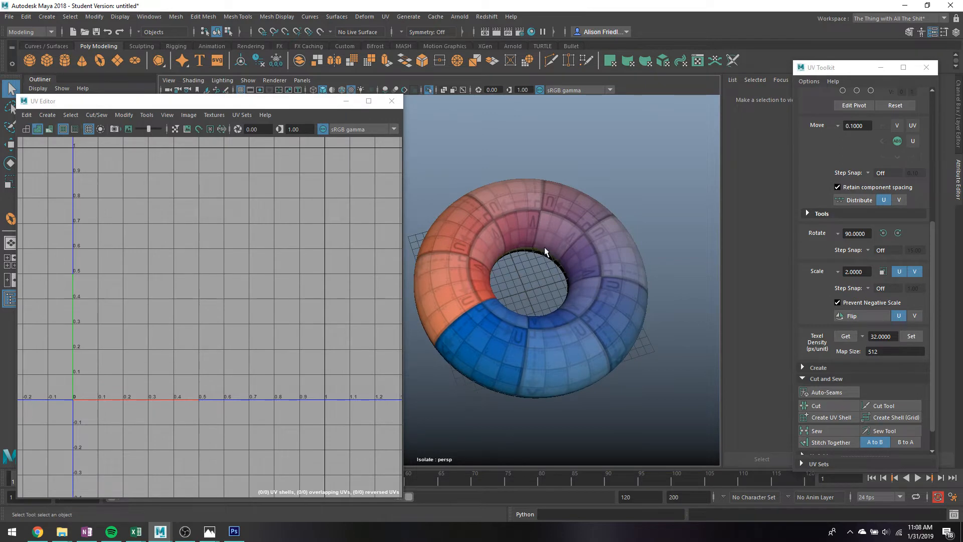
Compare the torus's unsmoothed mesh with its smooth preview and inspect the checker around the inner ring
click(545, 248)
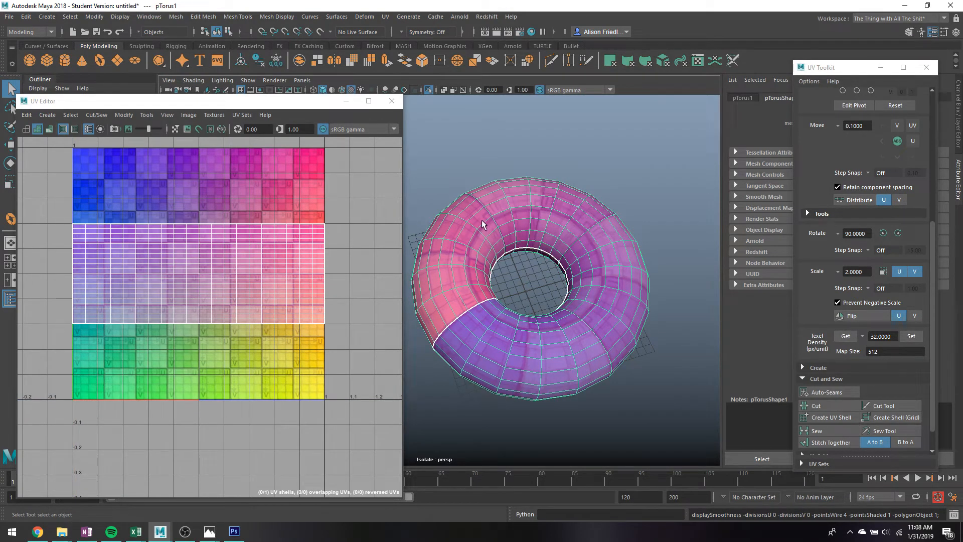
key(3)
click(598, 176)
alt+drag(570, 229, 569, 212)
scroll(569, 212, up, 5)
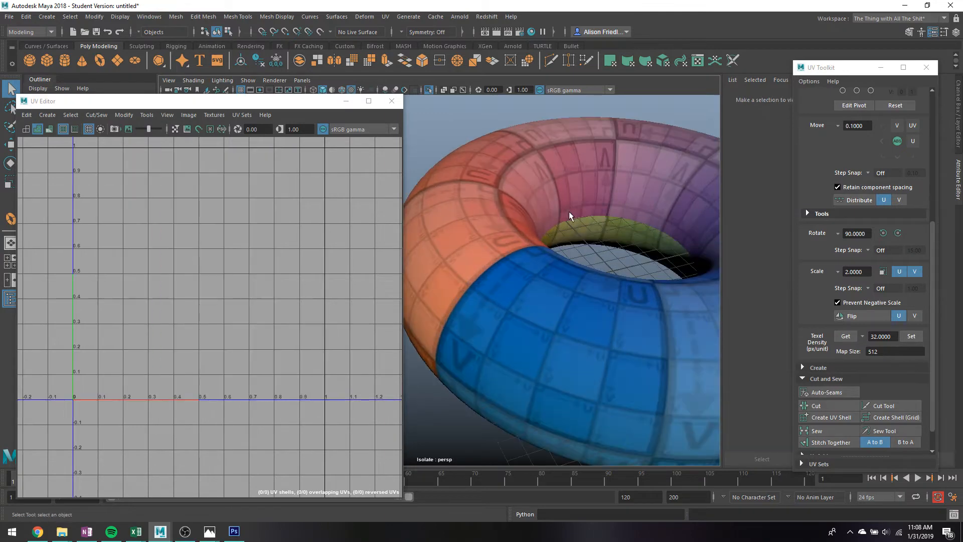
scroll(538, 236, down, 10)
alt+middle_drag(558, 239, 578, 192)
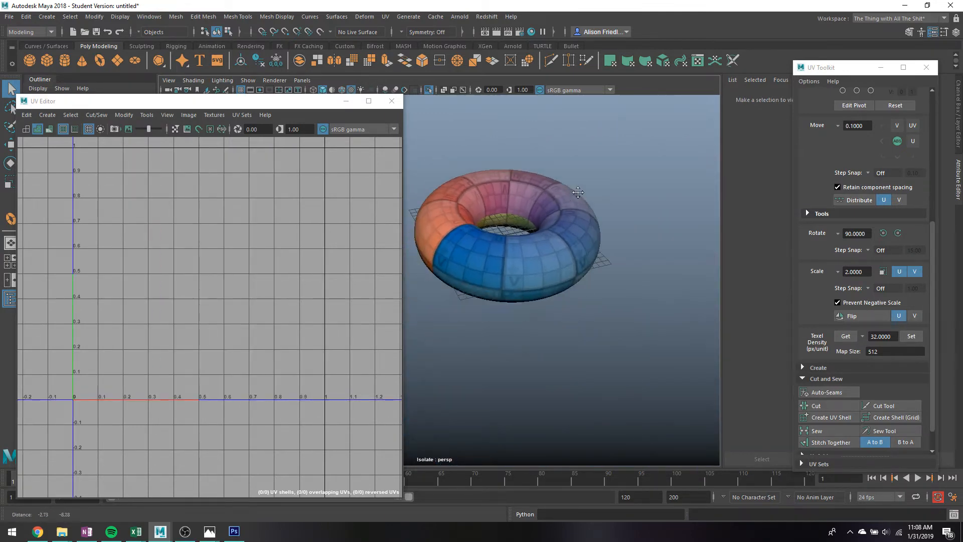
alt+drag(578, 192, 573, 231)
Select two cross-section edge loops and the outer equator loop on the torus, and cut its UVs along them
click(573, 231)
right_drag(519, 177, 523, 166)
click(526, 182)
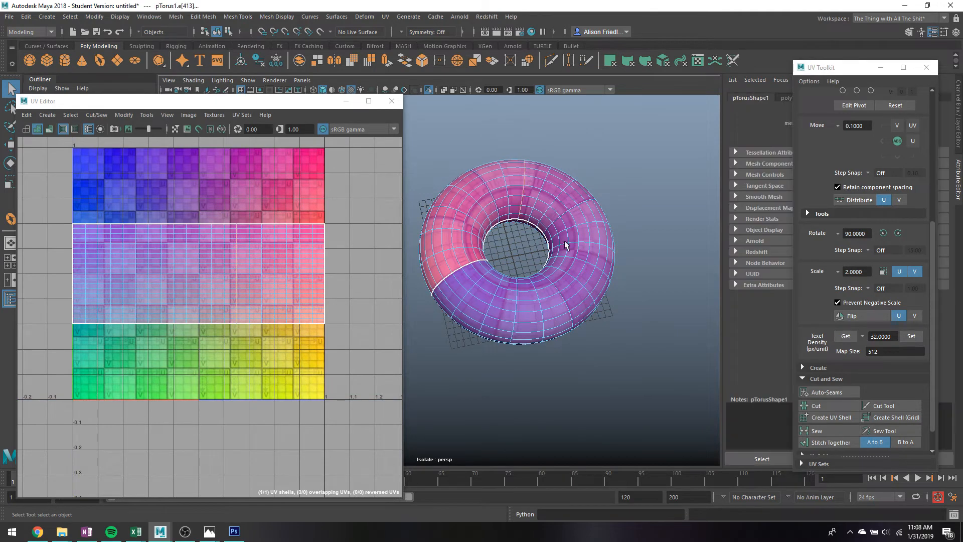
alt+drag(562, 309, 544, 233)
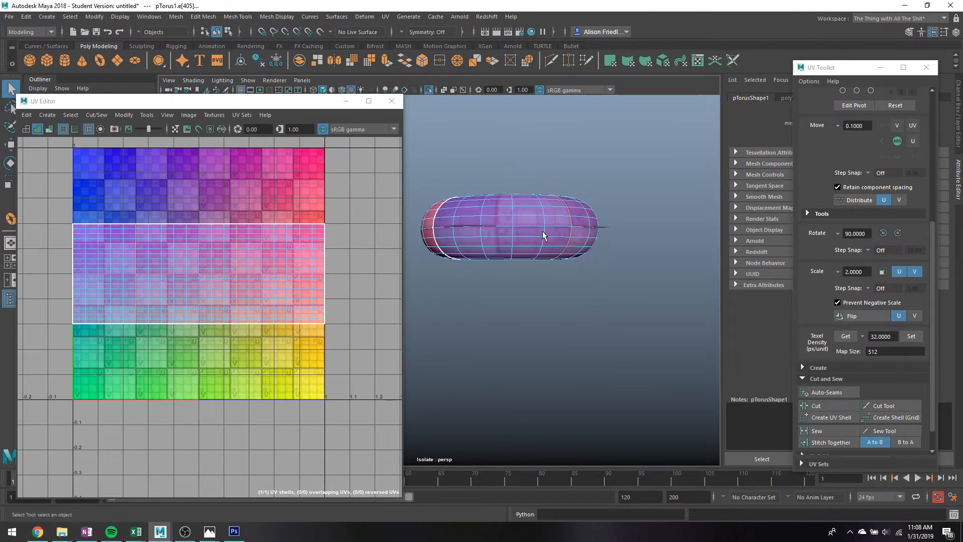
double_click(533, 228)
right_drag(205, 269, 256, 407)
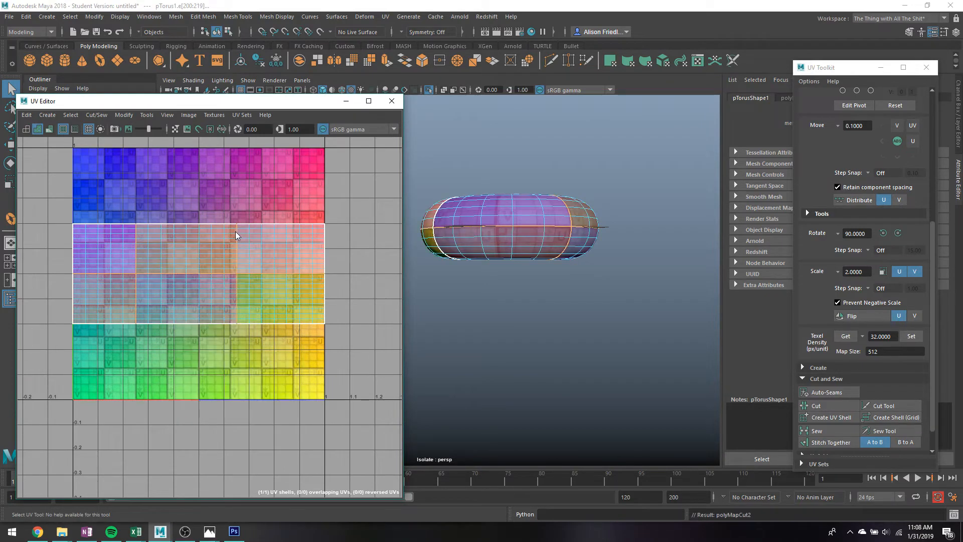
right_drag(239, 231, 287, 362)
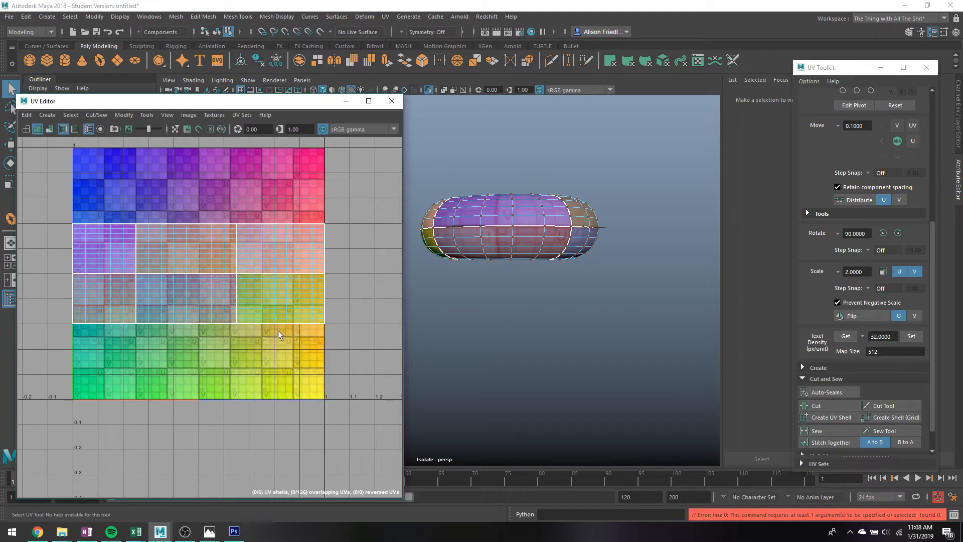
Select the torus's four larger UV shells and lay them out across the UV tile
right_drag(243, 254, 217, 244)
drag(217, 243, 265, 303)
right_drag(240, 257, 280, 358)
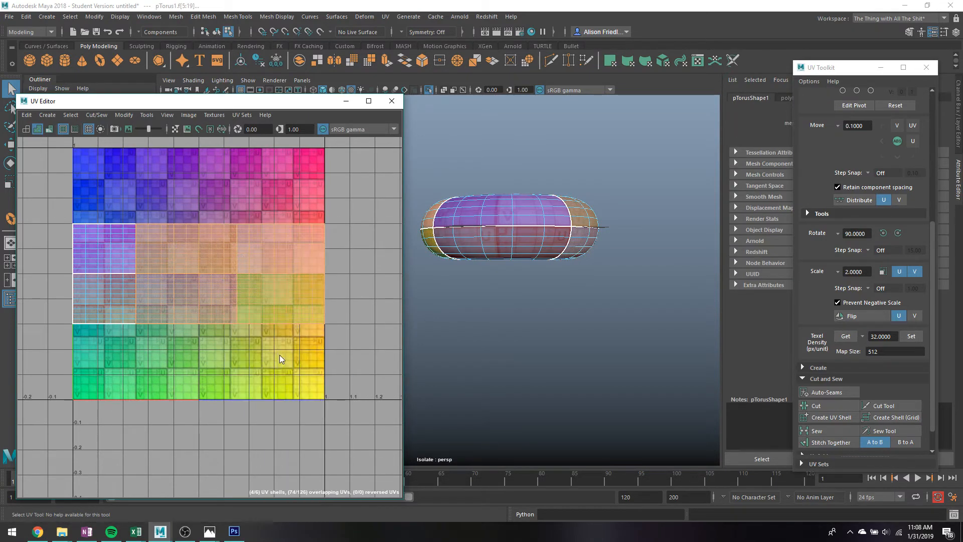
right_drag(198, 229, 243, 209)
Return the torus to object mode and inspect it from above, unselected and with its UV seams shown
right_drag(515, 197, 579, 167)
click(580, 168)
alt+drag(588, 175, 454, 255)
alt+drag(561, 283, 522, 274)
click(521, 270)
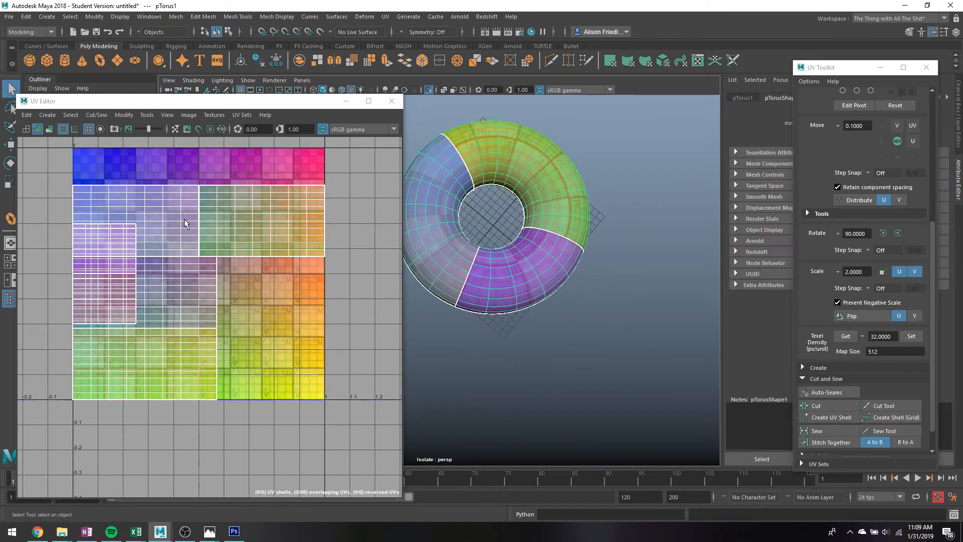
Move the upper-left UV shell up, the small upper shell to the tile's lower-right edge and the upper-right shell slightly left and down
right_drag(185, 219, 149, 204)
click(150, 204)
key(w)
drag(141, 218, 144, 196)
key(q)
click(123, 250)
key(w)
drag(102, 252, 329, 349)
click(265, 251)
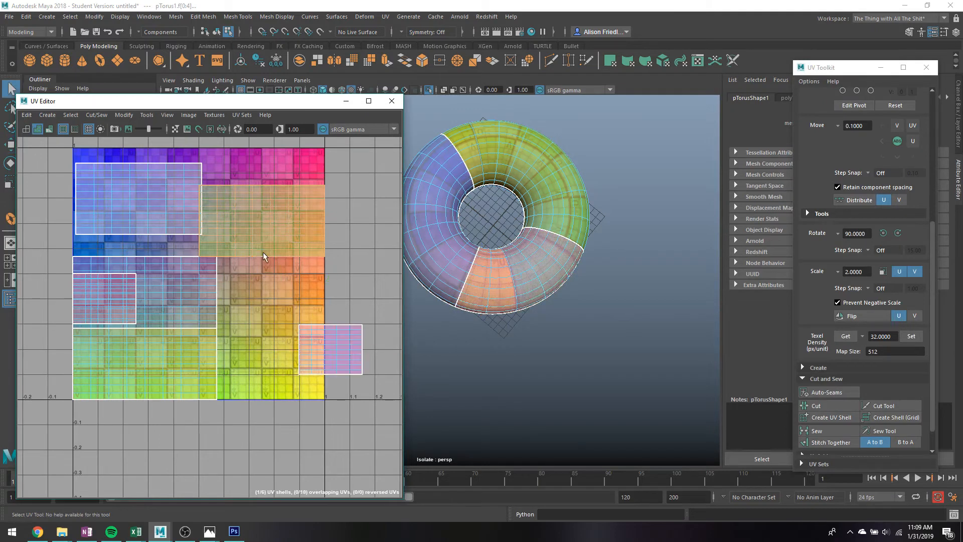
drag(263, 232, 249, 250)
Return to object mode, deselect the torus and examine the checker seams from above and along the outer equator
right_drag(528, 186, 602, 153)
click(612, 179)
alt+middle_drag(631, 232, 661, 259)
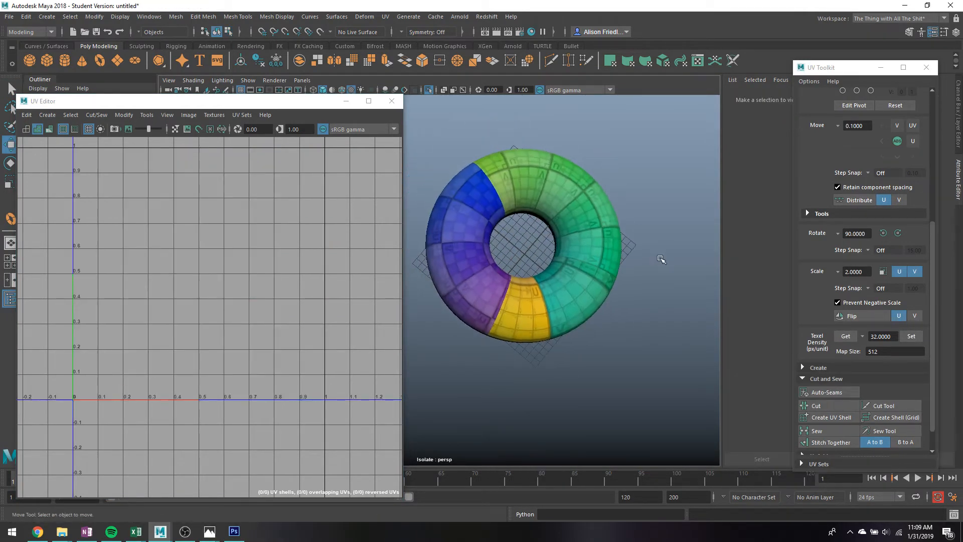
scroll(658, 254, up, 2)
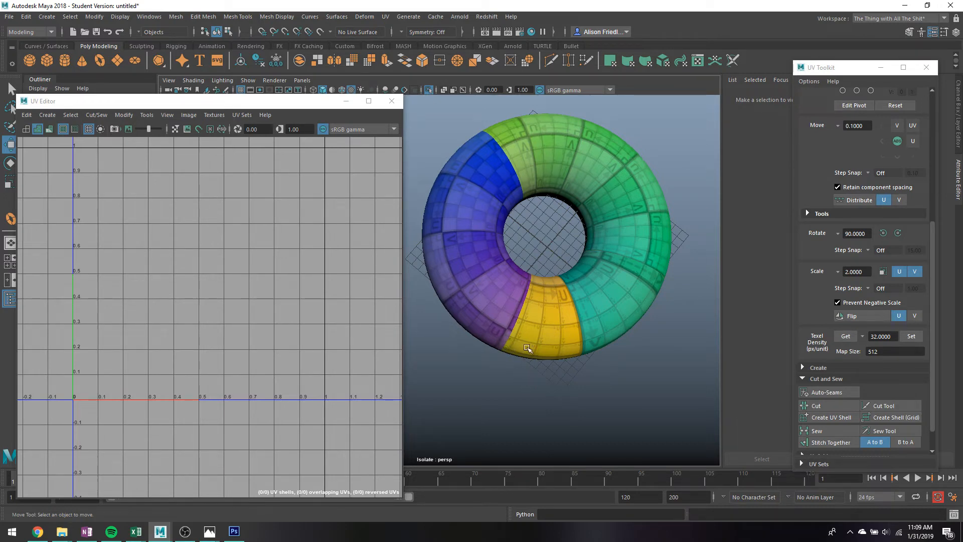
alt+drag(563, 318, 551, 255)
scroll(551, 254, up, 2)
scroll(587, 200, up, 3)
alt+middle_drag(587, 200, 563, 220)
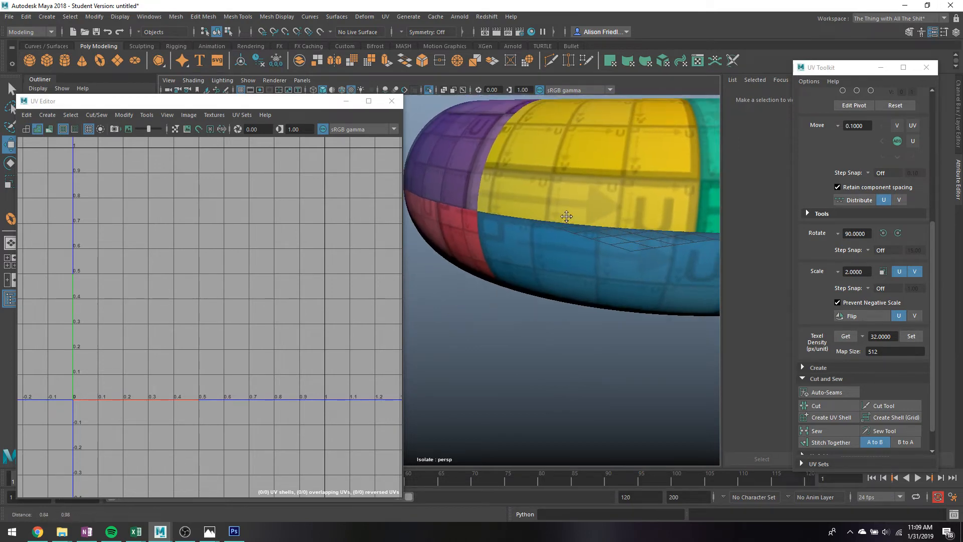
scroll(563, 220, down, 5)
alt+drag(562, 220, 557, 217)
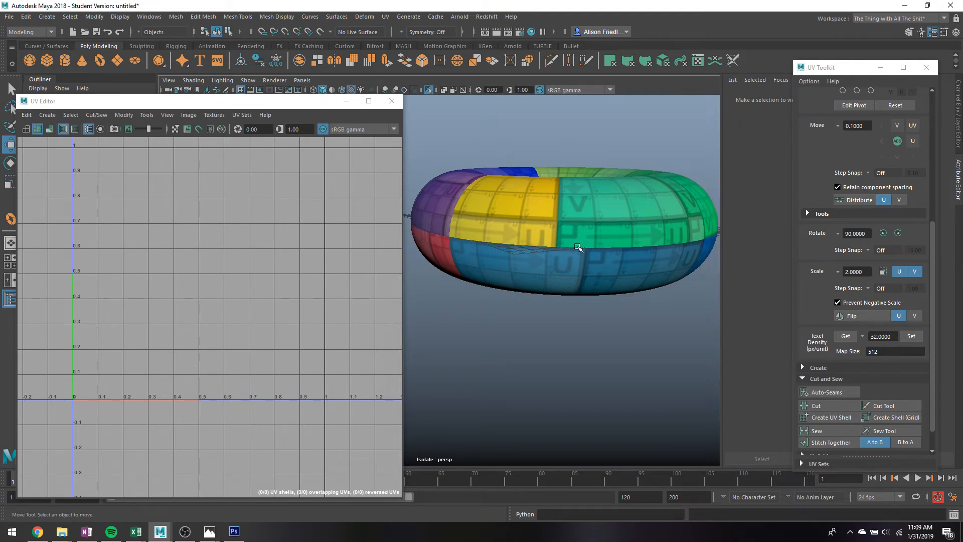
alt+drag(554, 206, 539, 208)
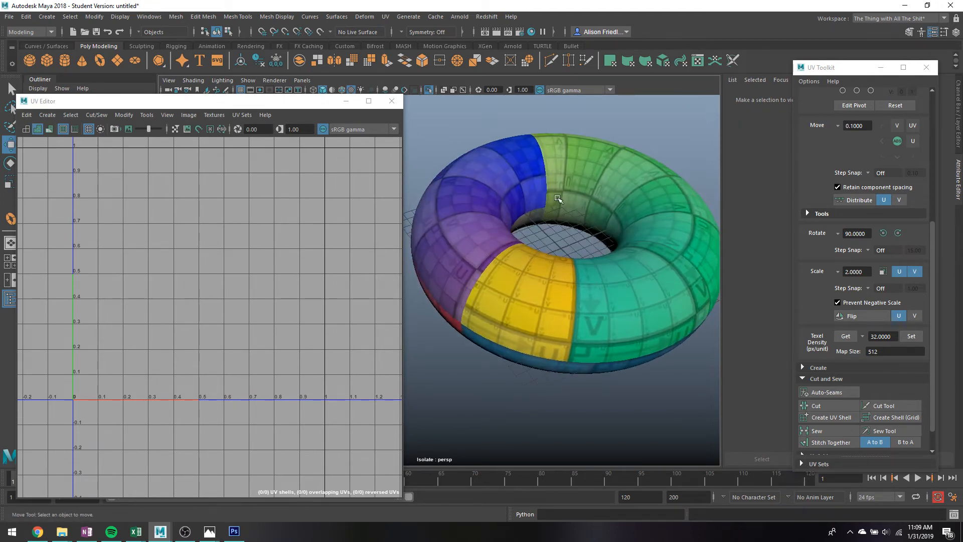
Examine the checker around the torus's inner ring up close and select the torus to show its seam edges
scroll(562, 198, up, 3)
alt+middle_drag(562, 198, 464, 272)
alt+middle_drag(525, 219, 554, 220)
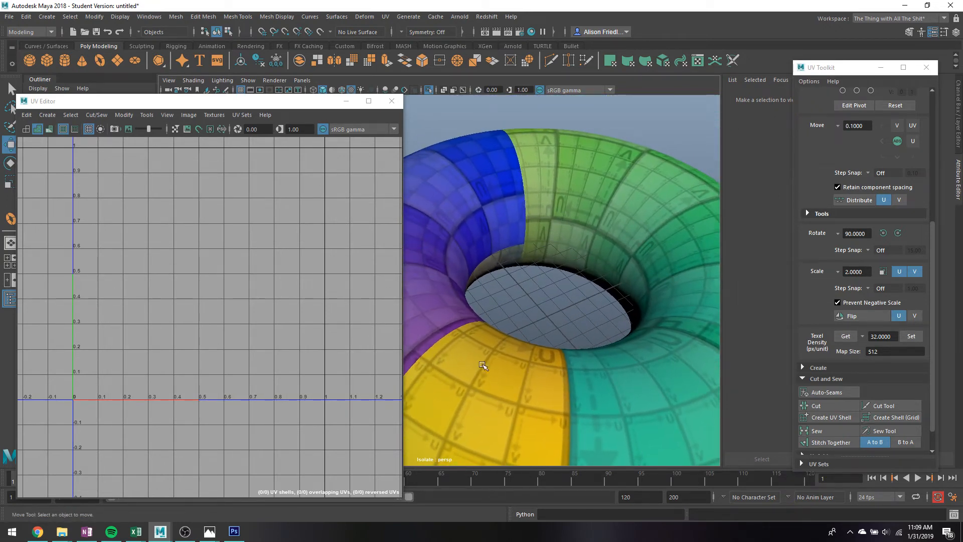
click(547, 237)
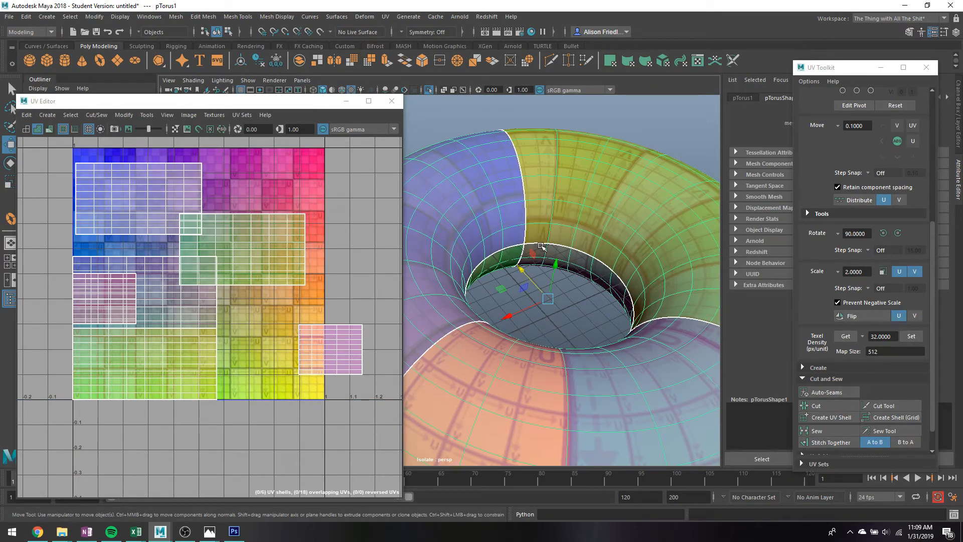
scroll(556, 256, down, 5)
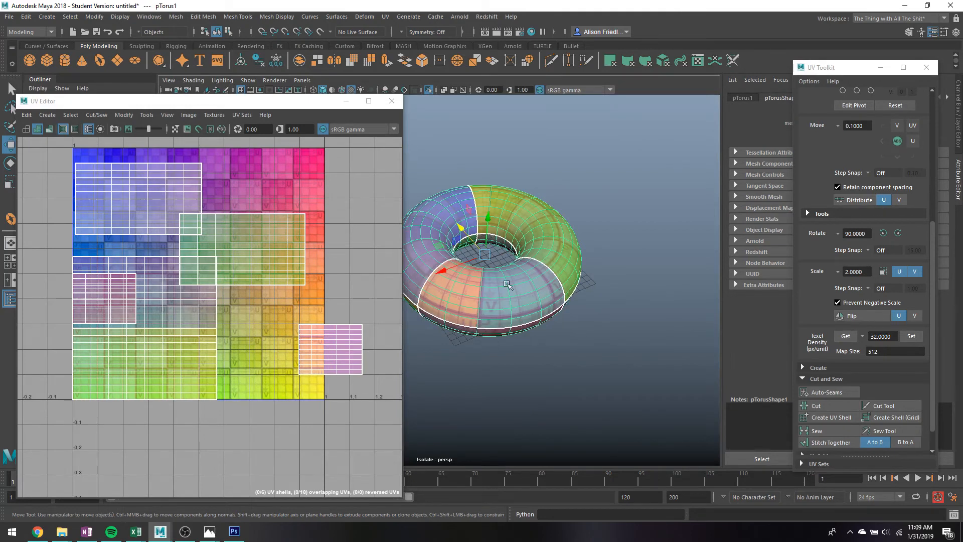
Alternate between the unselected and selected torus to compare its checker with the UV seams from above and below
right_drag(532, 231, 581, 214)
click(588, 199)
scroll(588, 199, up, 3)
alt+middle_drag(588, 200, 624, 238)
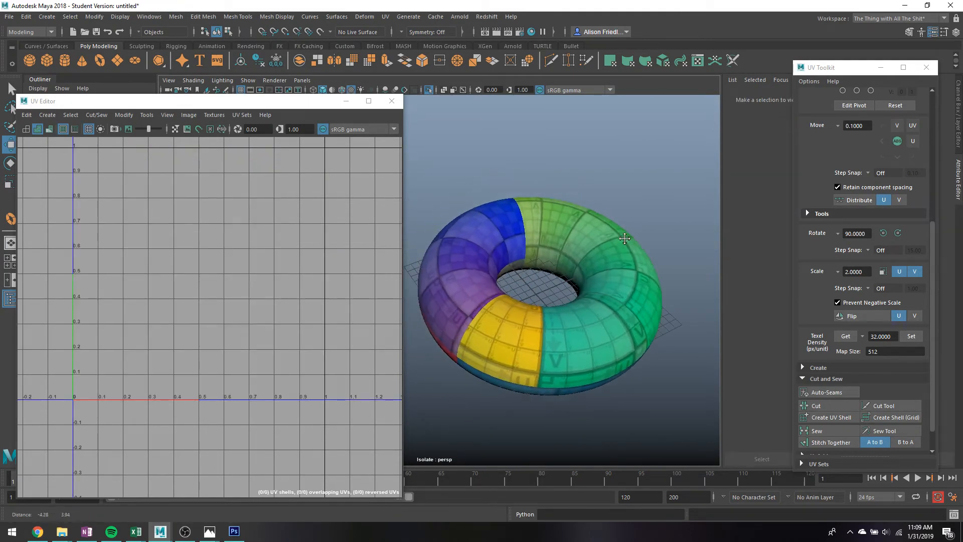
click(616, 231)
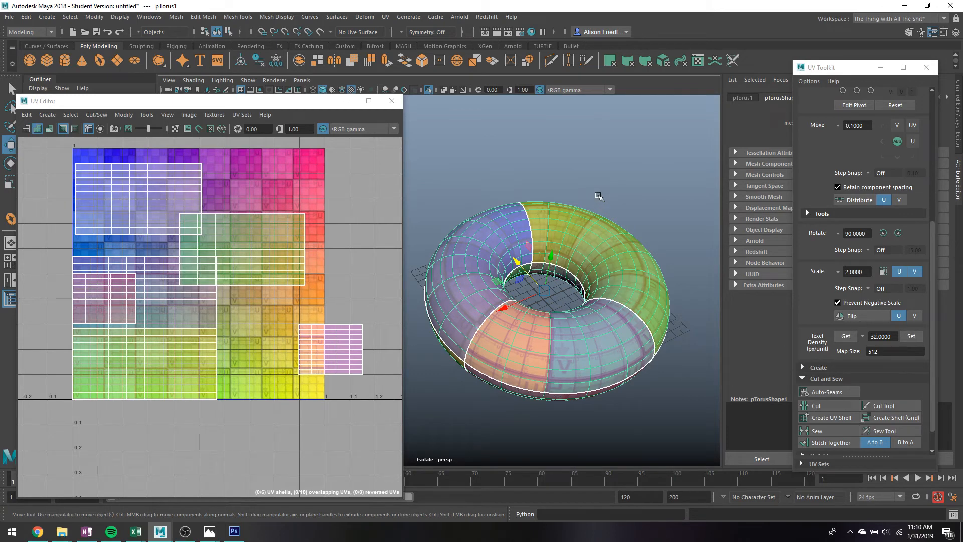
click(572, 169)
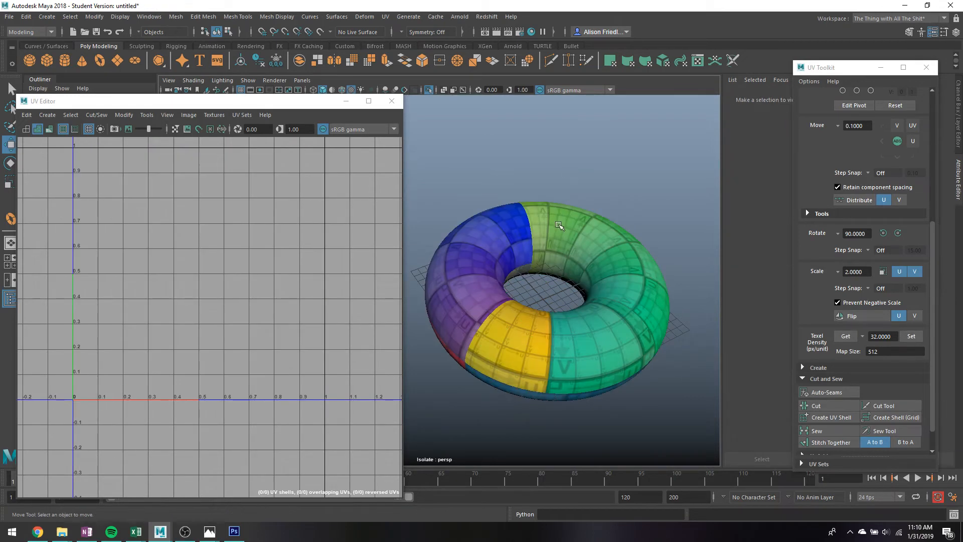
click(559, 225)
alt+drag(557, 235, 576, 211)
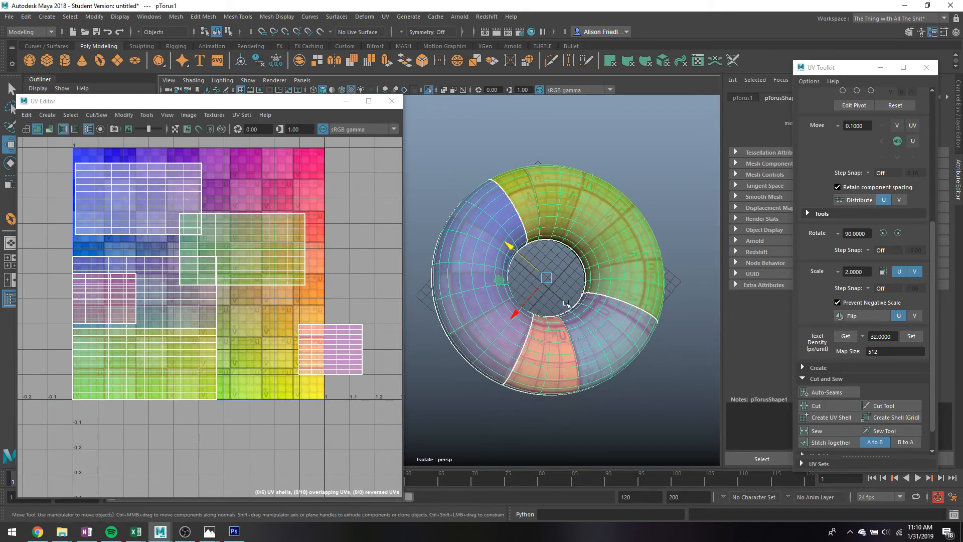
alt+drag(555, 293, 551, 226)
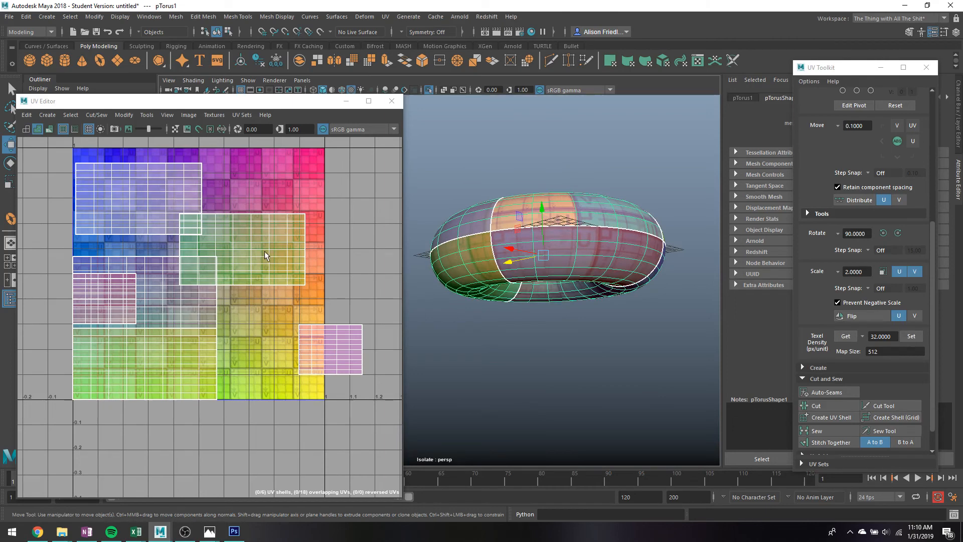
Select the small UV shell overhanging the tile and move it fully inside the tile's lower-right corner
click(260, 226)
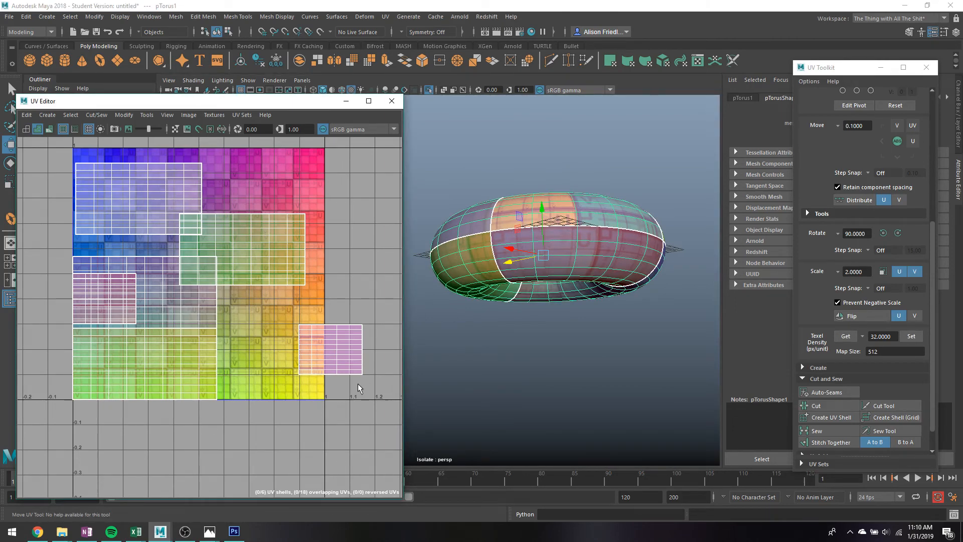
right_drag(346, 351, 309, 340)
click(348, 360)
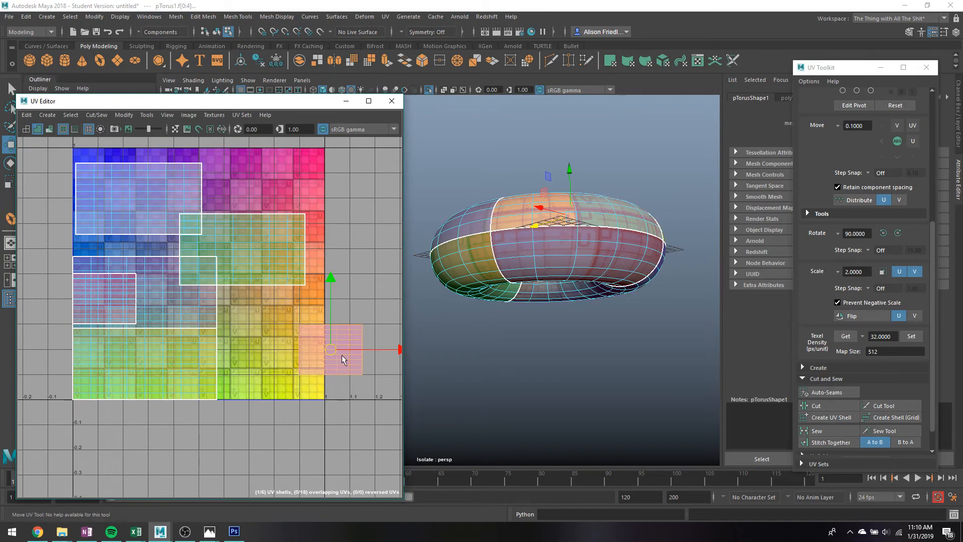
drag(338, 354, 293, 359)
Rotate the large UV shell at the tile's centre roughly upright and move it into the upper-right area
click(246, 249)
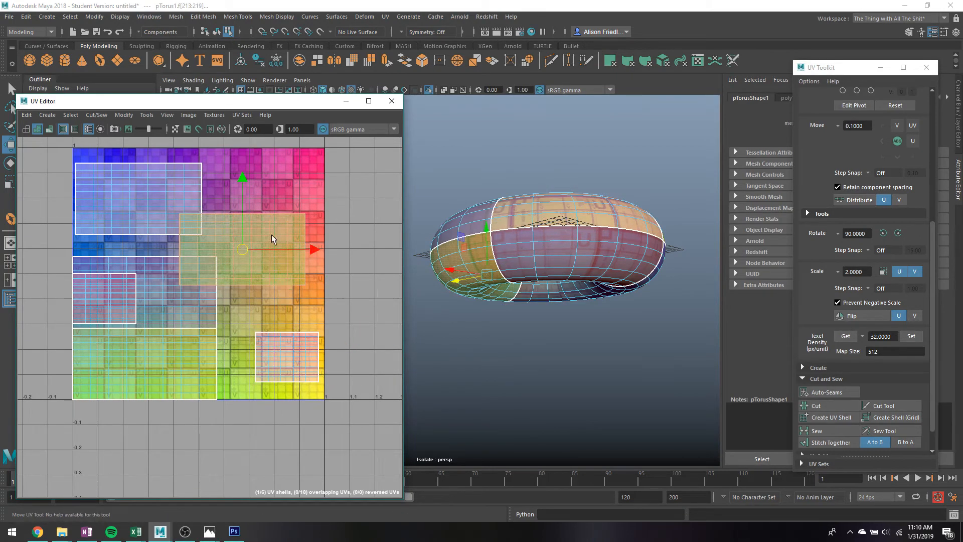
key(e)
drag(280, 204, 322, 299)
key(w)
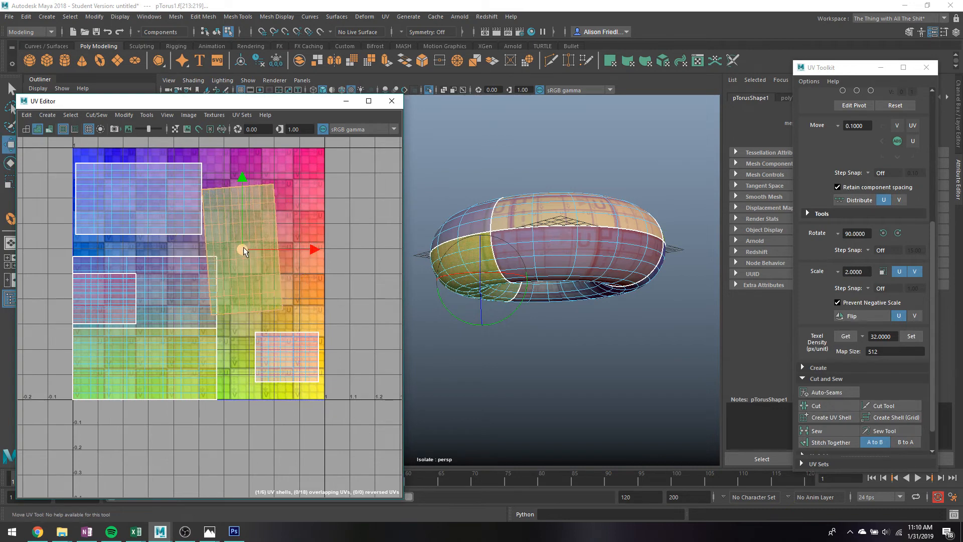
drag(242, 249, 272, 234)
key(q)
Select the two overlapping middle-left UV shells of the torus and move them together right and slightly up
right_drag(145, 190, 188, 179)
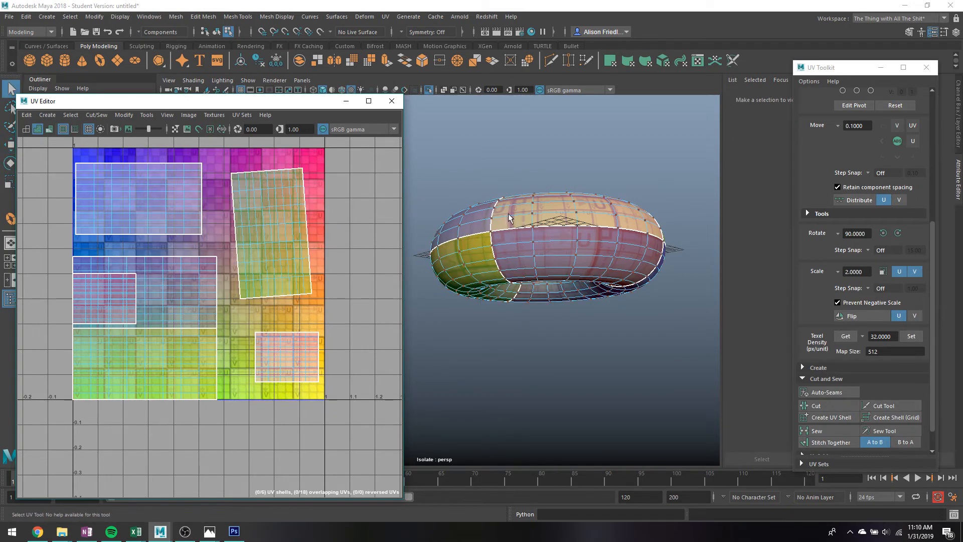
alt+drag(527, 211, 527, 226)
right_drag(527, 229, 547, 213)
click(157, 284)
right_drag(163, 278, 135, 261)
click(112, 284)
key(w)
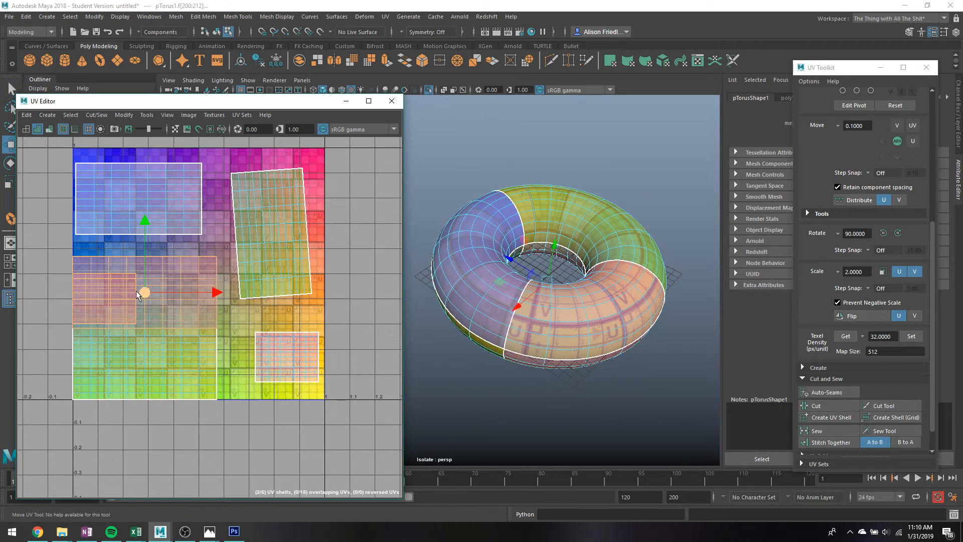
drag(144, 292, 181, 277)
Select only the larger of the two overlapping shells and move it to overlap the smaller one less
key(q)
click(139, 286)
key(w)
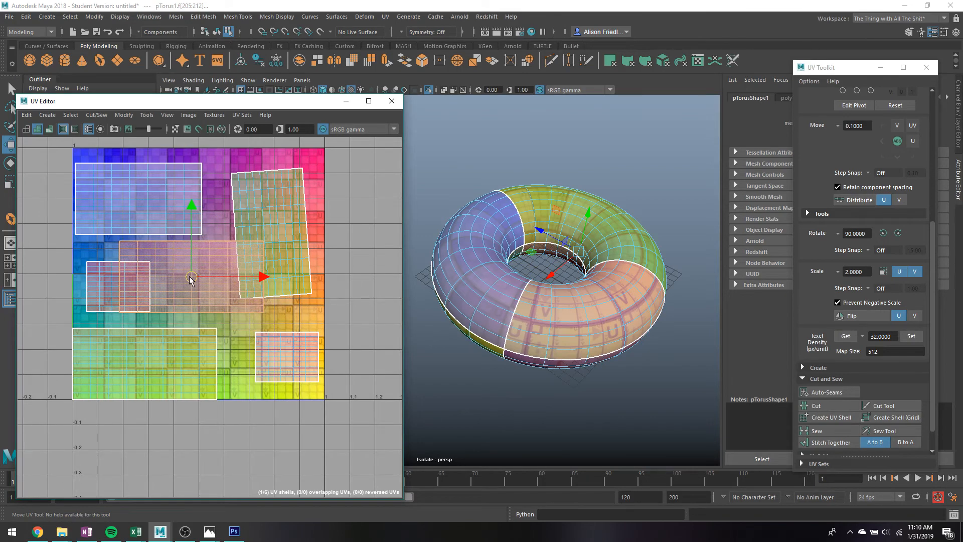
scroll(221, 284, up, 1)
alt+middle_drag(221, 278, 264, 297)
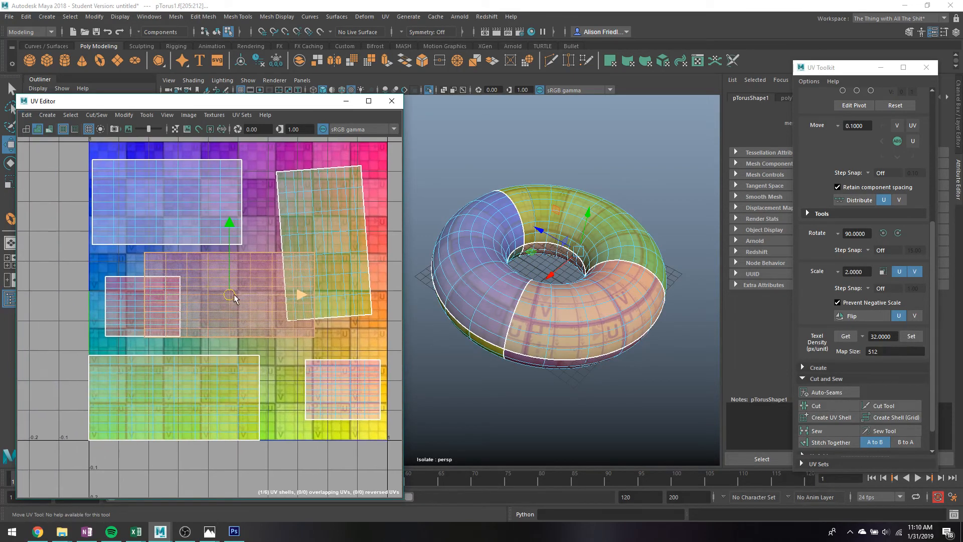
mouse_move(231, 294)
mouse_down()
mouse_move(138, 306)
mouse_move(226, 307)
mouse_up()
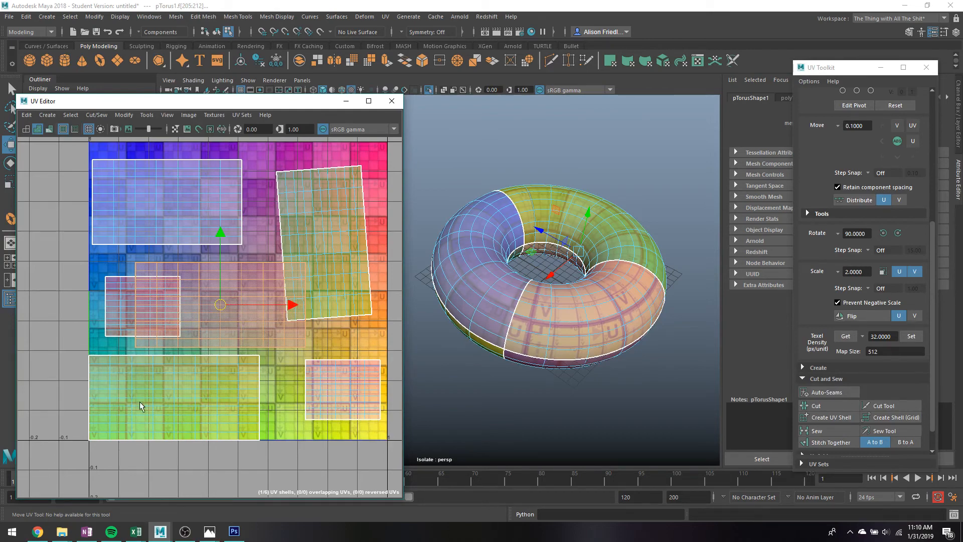
Switch to the Sketchfab character model page in the browser and compare the face and hair with their 2D textures
click(38, 531)
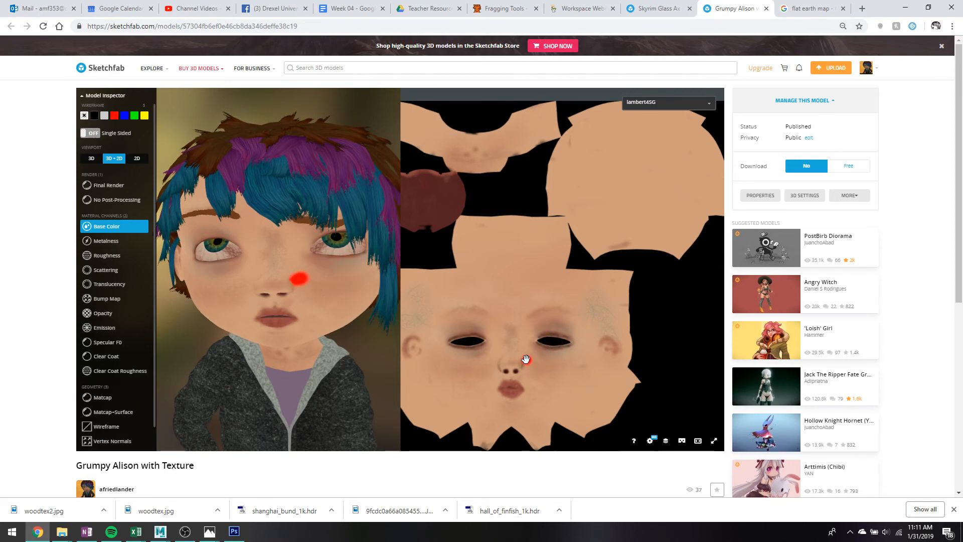
scroll(557, 343, up, 3)
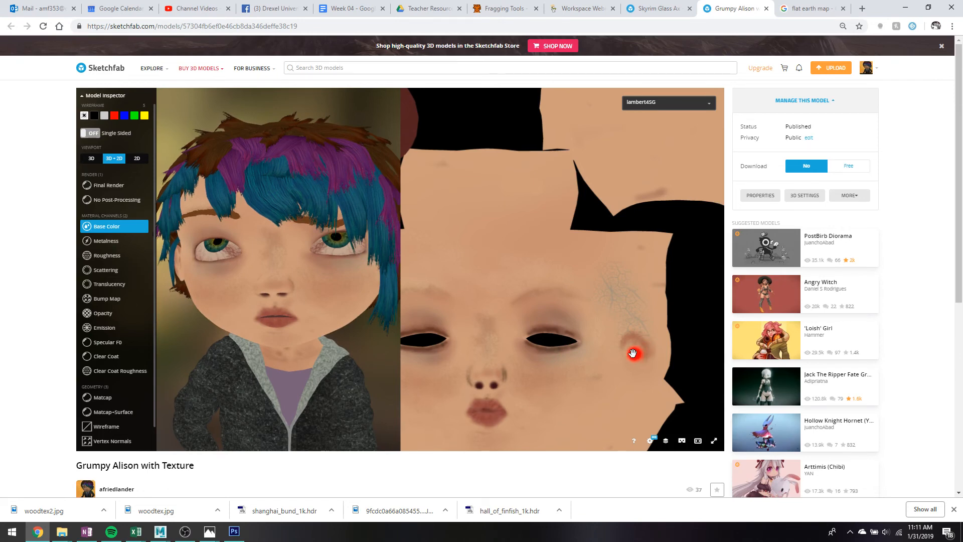
click(305, 203)
drag(304, 204, 402, 226)
scroll(626, 245, down, 4)
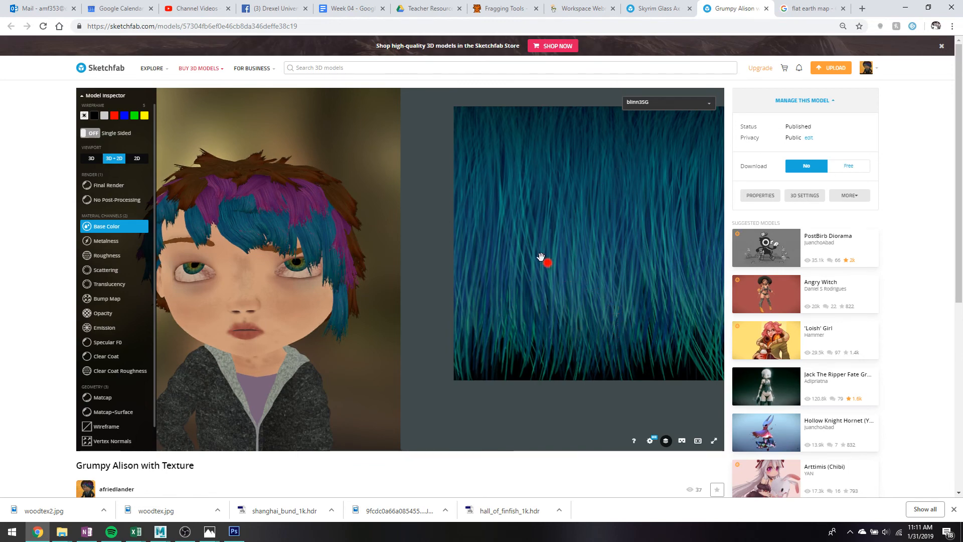
mouse_move(541, 257)
mouse_down()
mouse_move(527, 182)
mouse_move(533, 131)
mouse_up()
Show the jacket's 2D texture and compare it with the jacket on the 3D character from an angled view
click(297, 381)
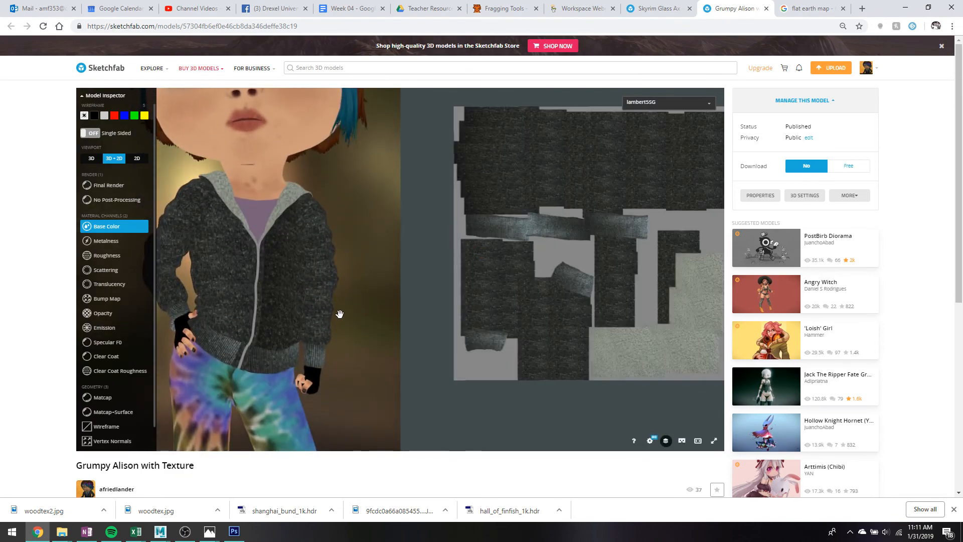
double_click(336, 312)
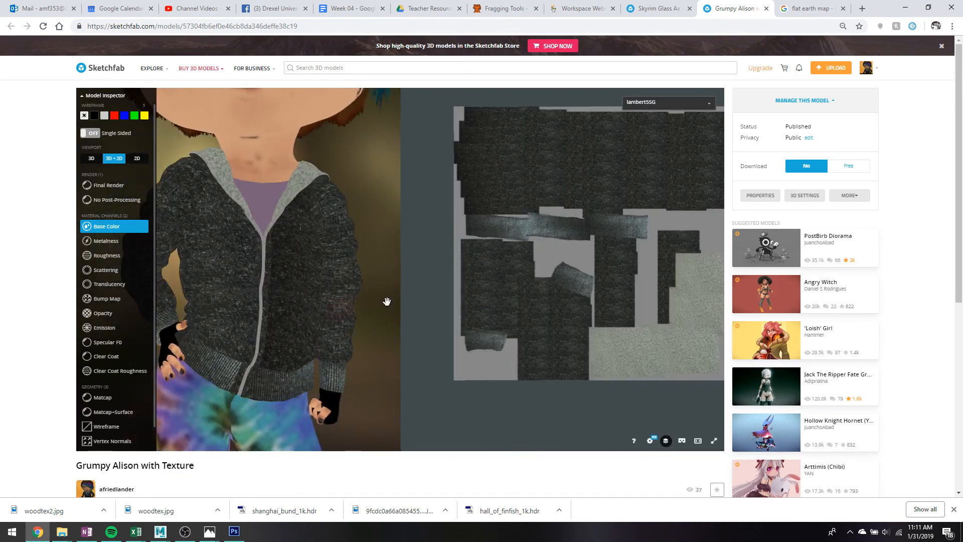
drag(384, 316, 361, 315)
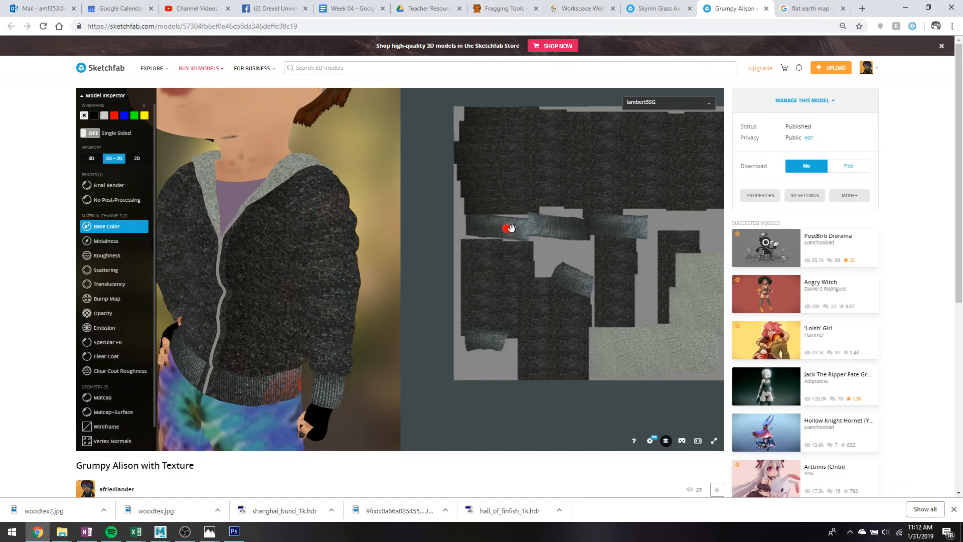
scroll(372, 225, down, 5)
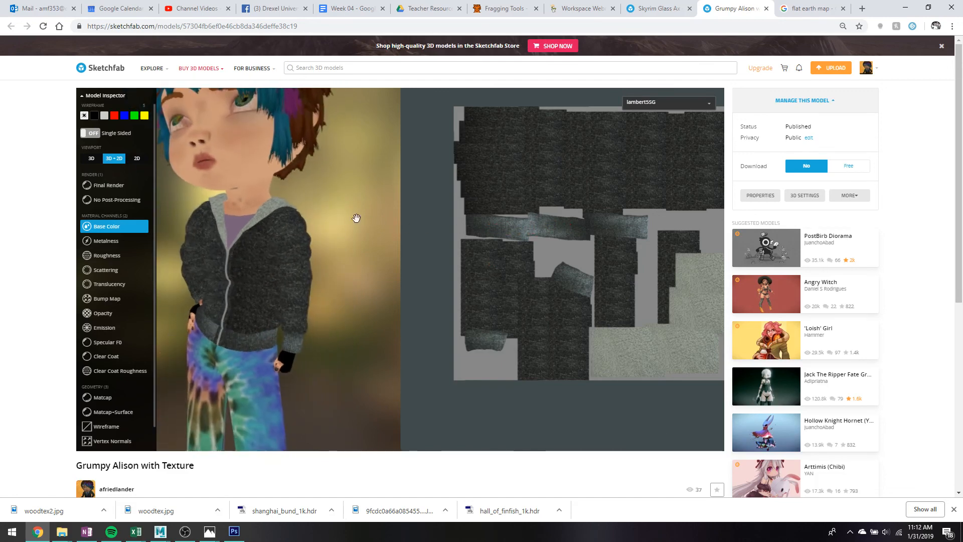